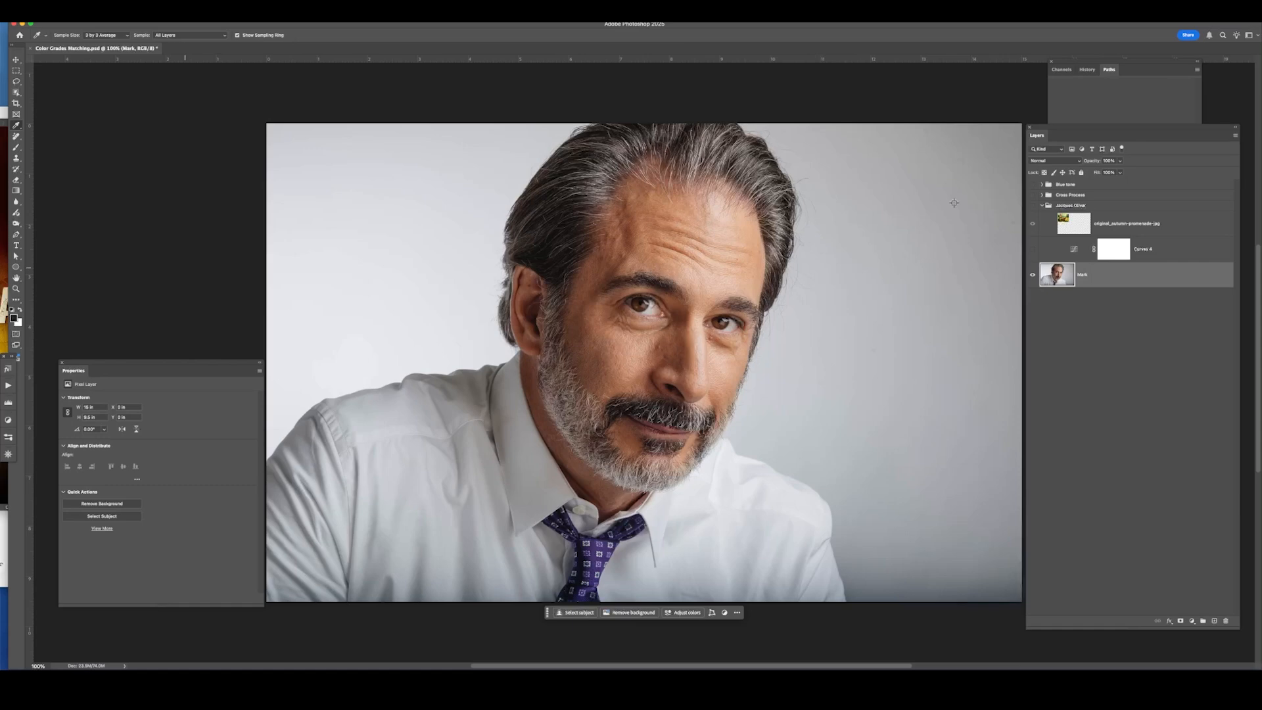
Show the reference photo group and toggle the existing Curves 4 grade on and off to compare it with the portrait.
click(1032, 205)
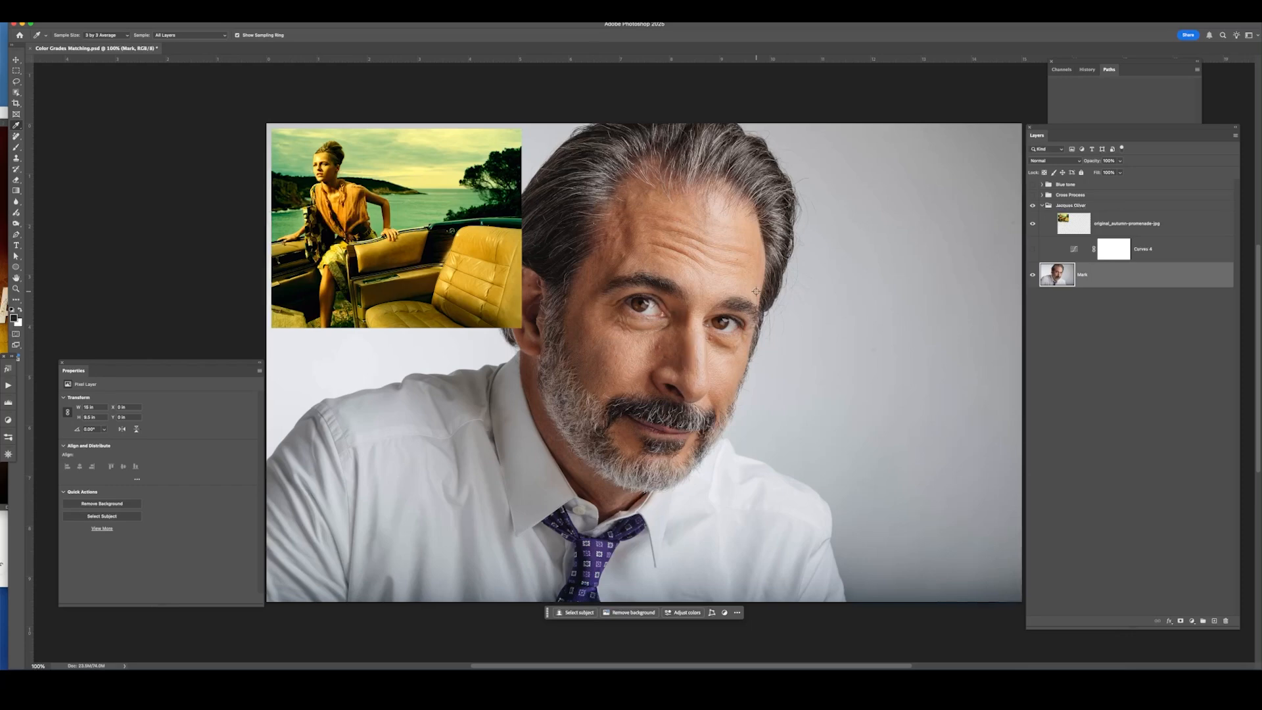
click(1032, 249)
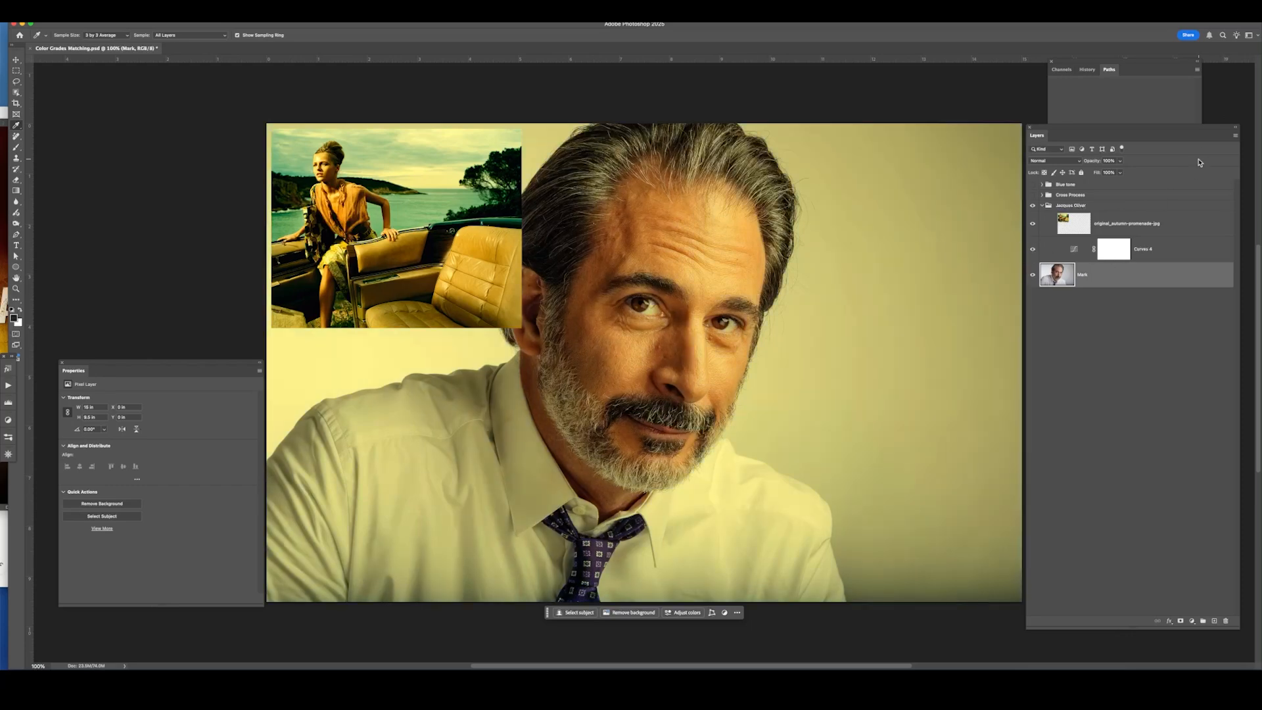
click(1079, 257)
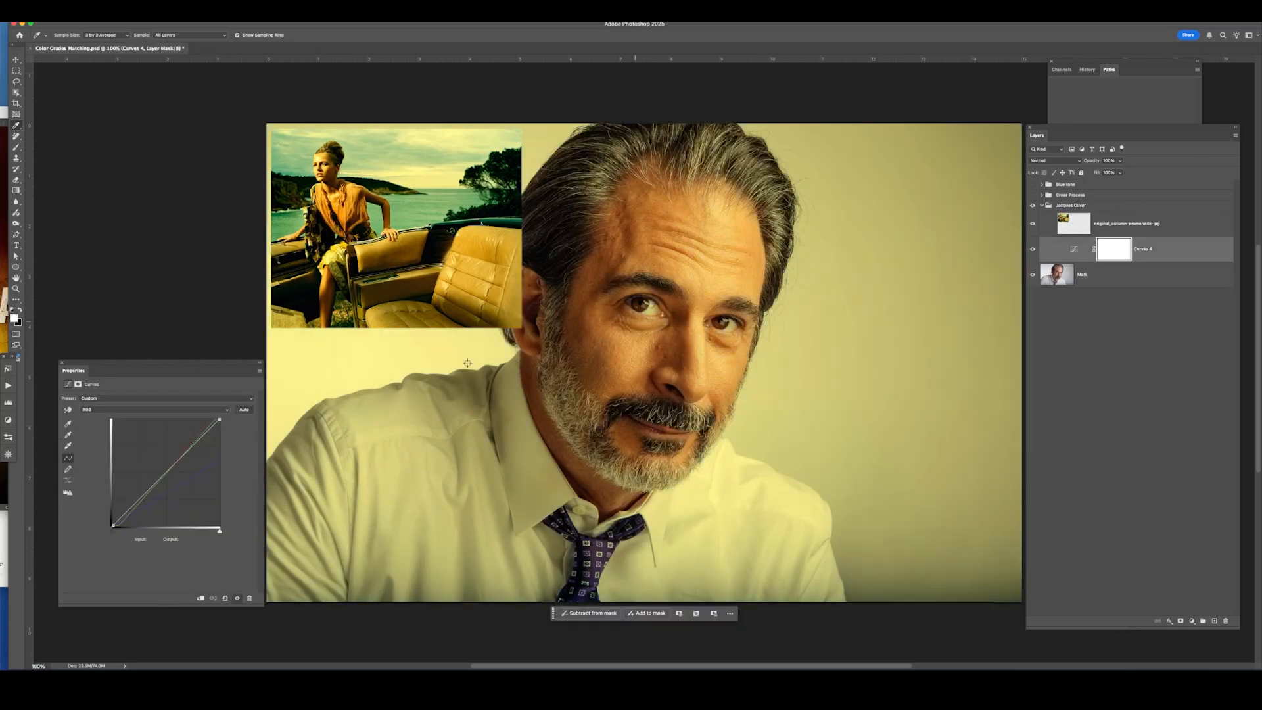
click(1033, 250)
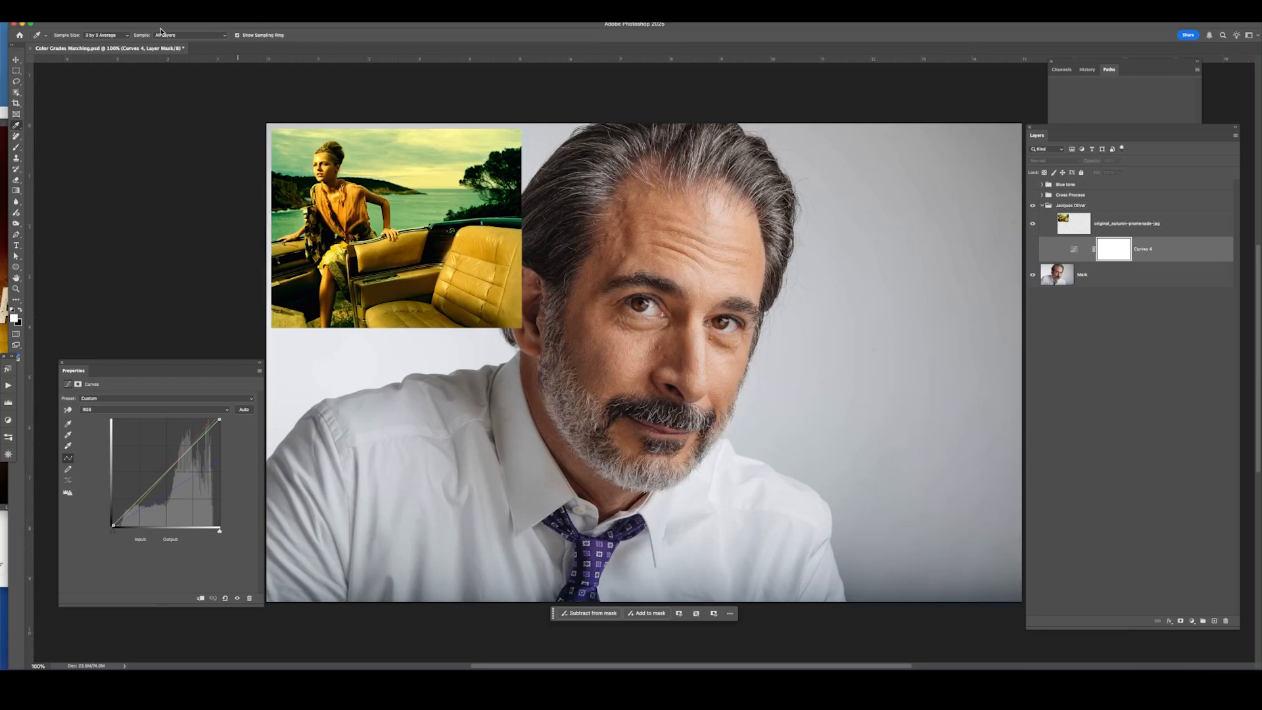
Set eyedropper sampling to All Layers and add a new Curves adjustment layer above Curves 4.
click(207, 38)
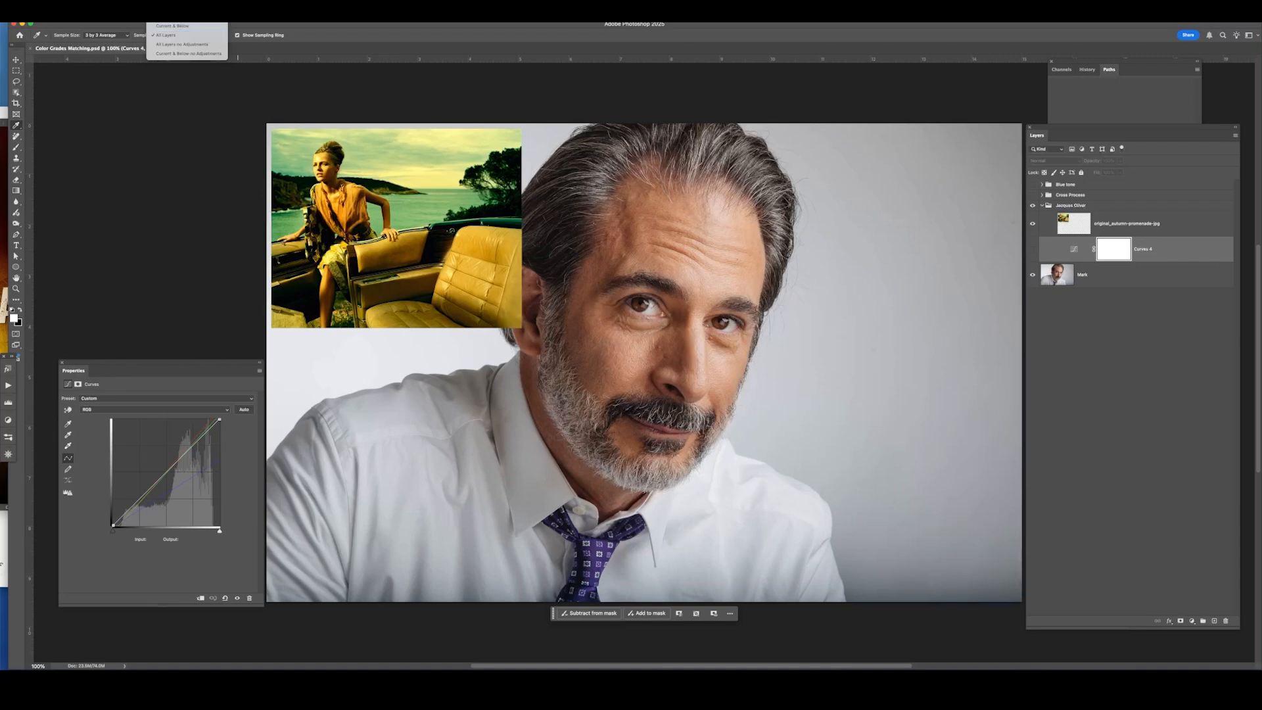
click(195, 37)
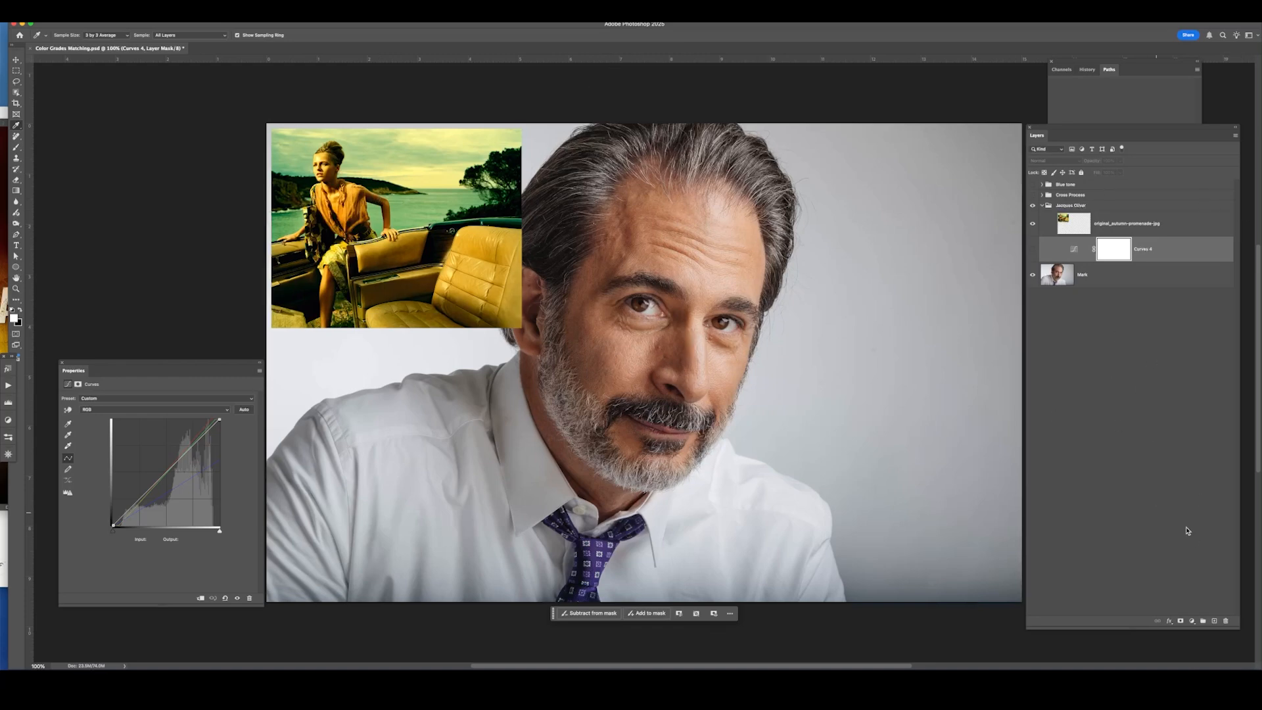
click(1191, 621)
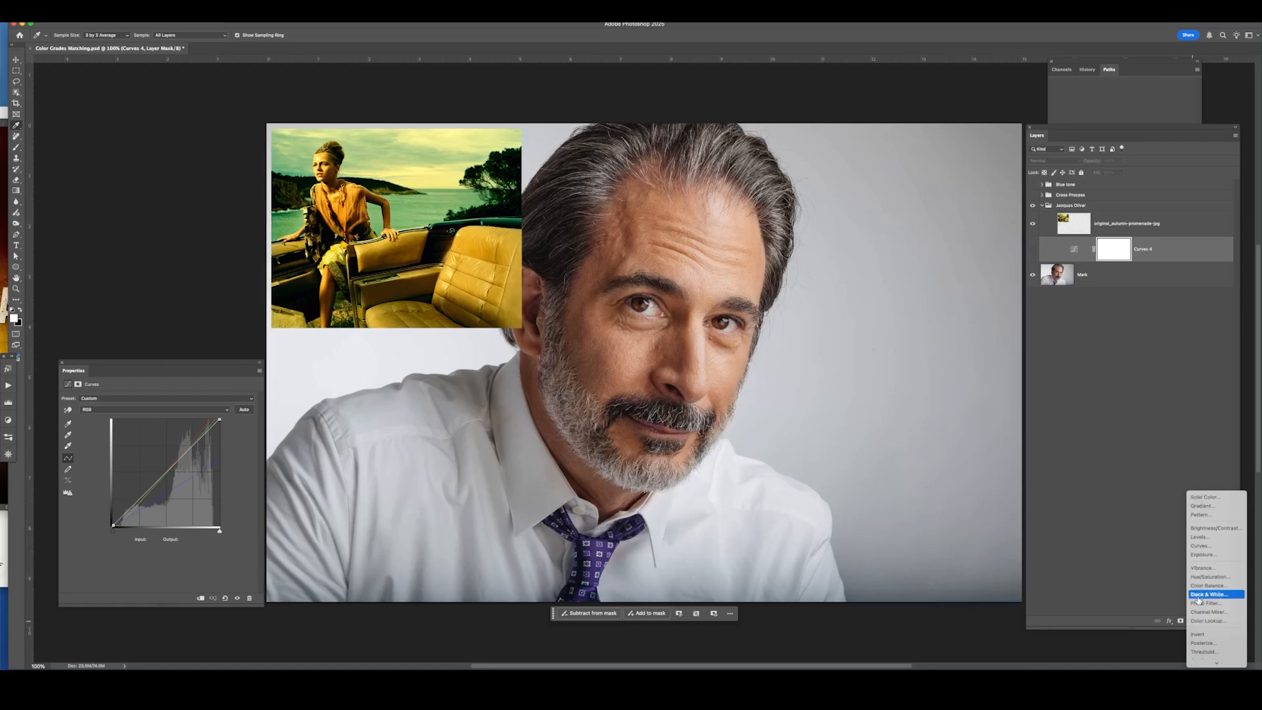
alt+click(1238, 549)
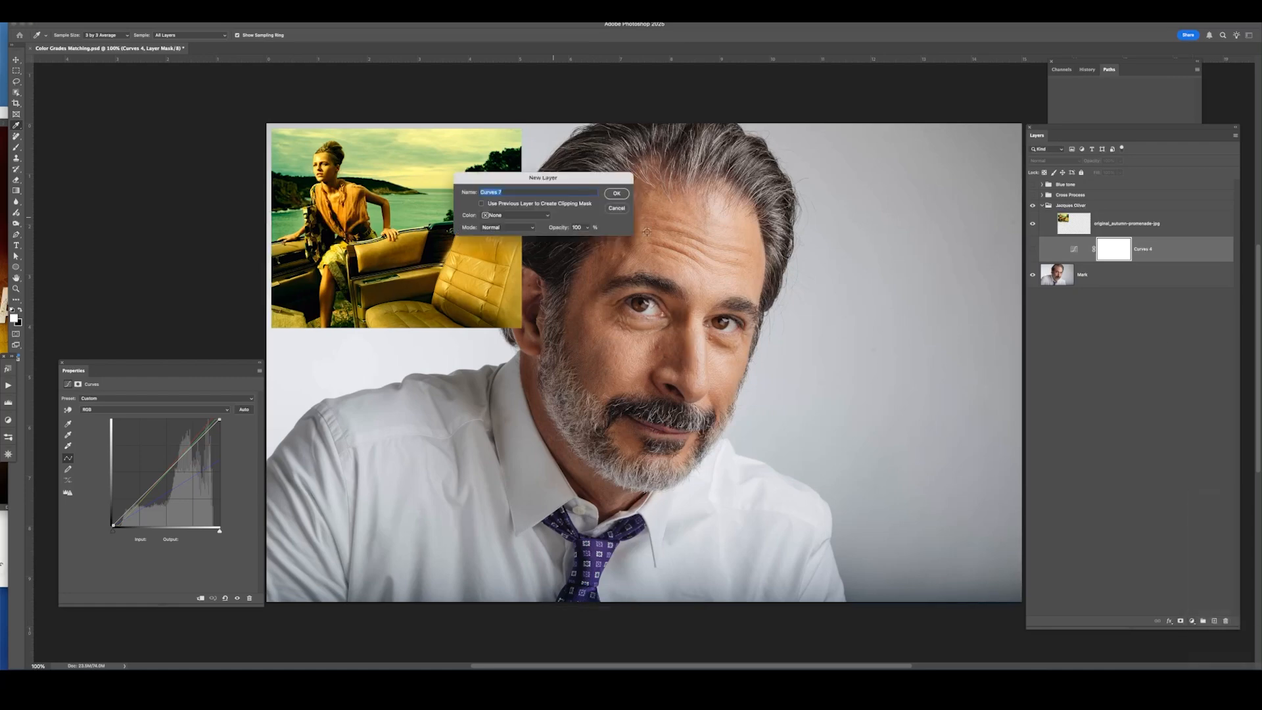
click(617, 193)
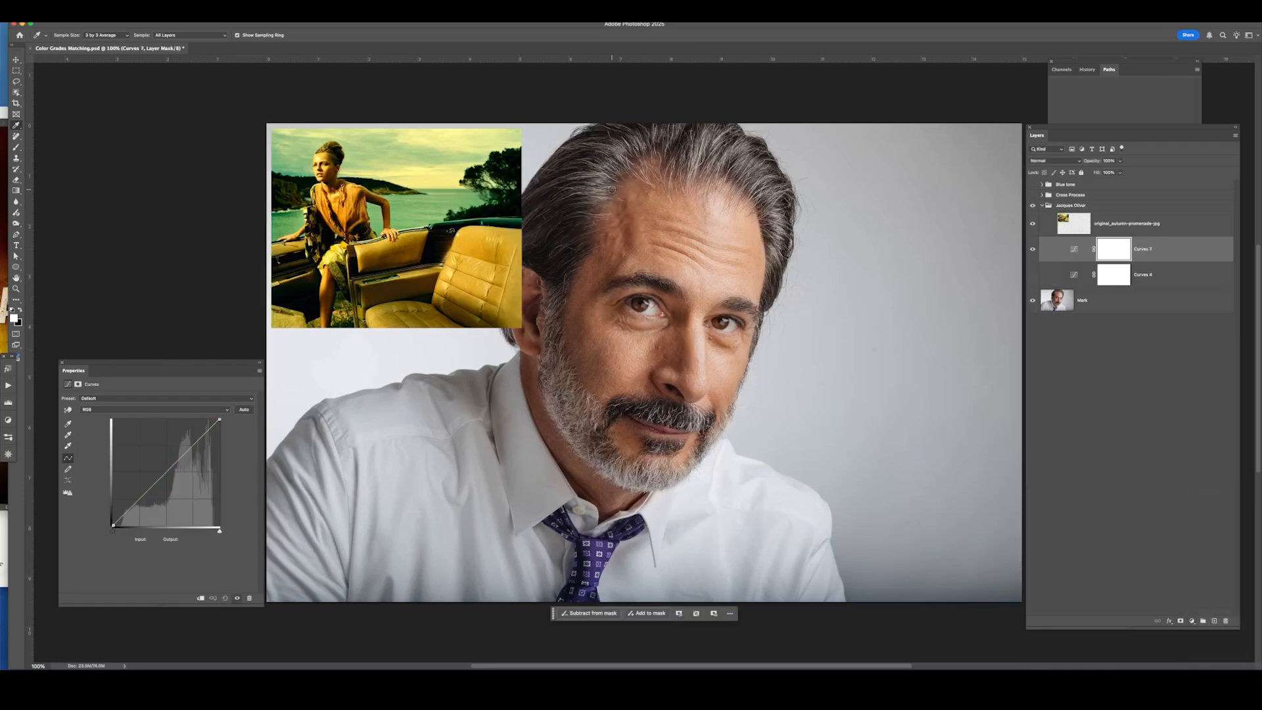
Open the new Curves layer's Auto Options and choose the Enhance Per Channel Contrast algorithm.
click(1074, 249)
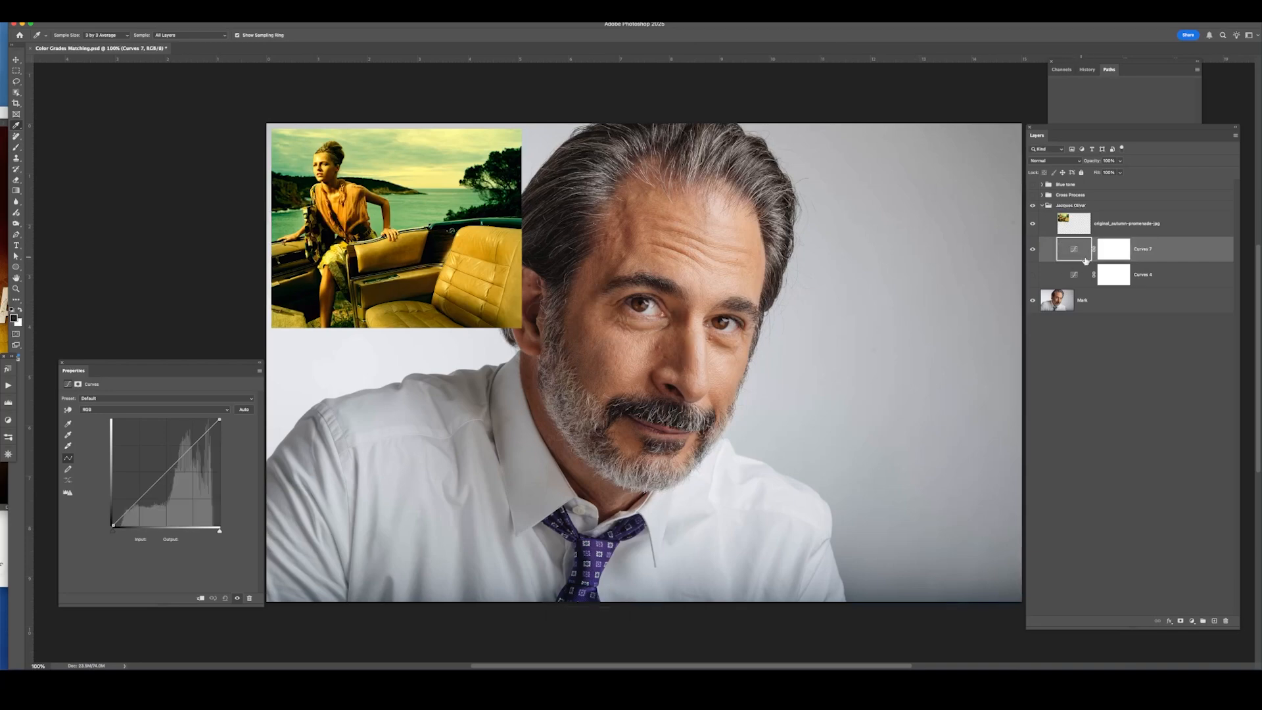
click(1122, 254)
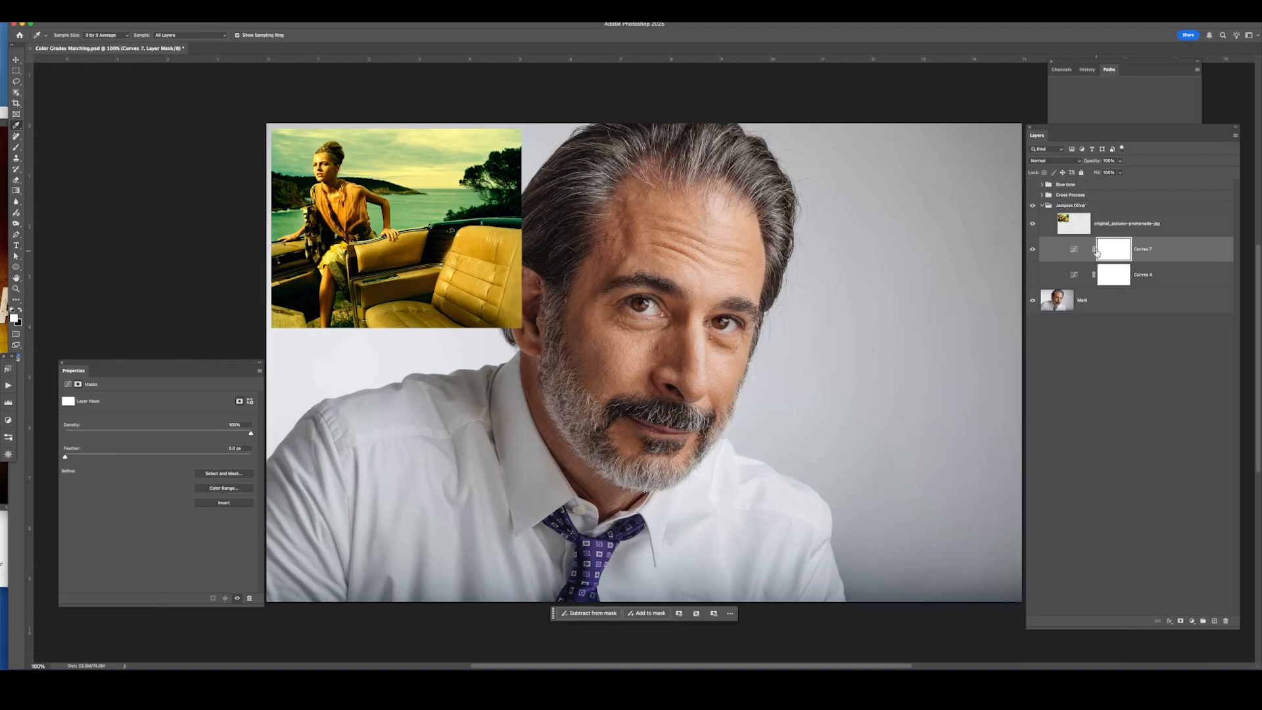
click(1074, 249)
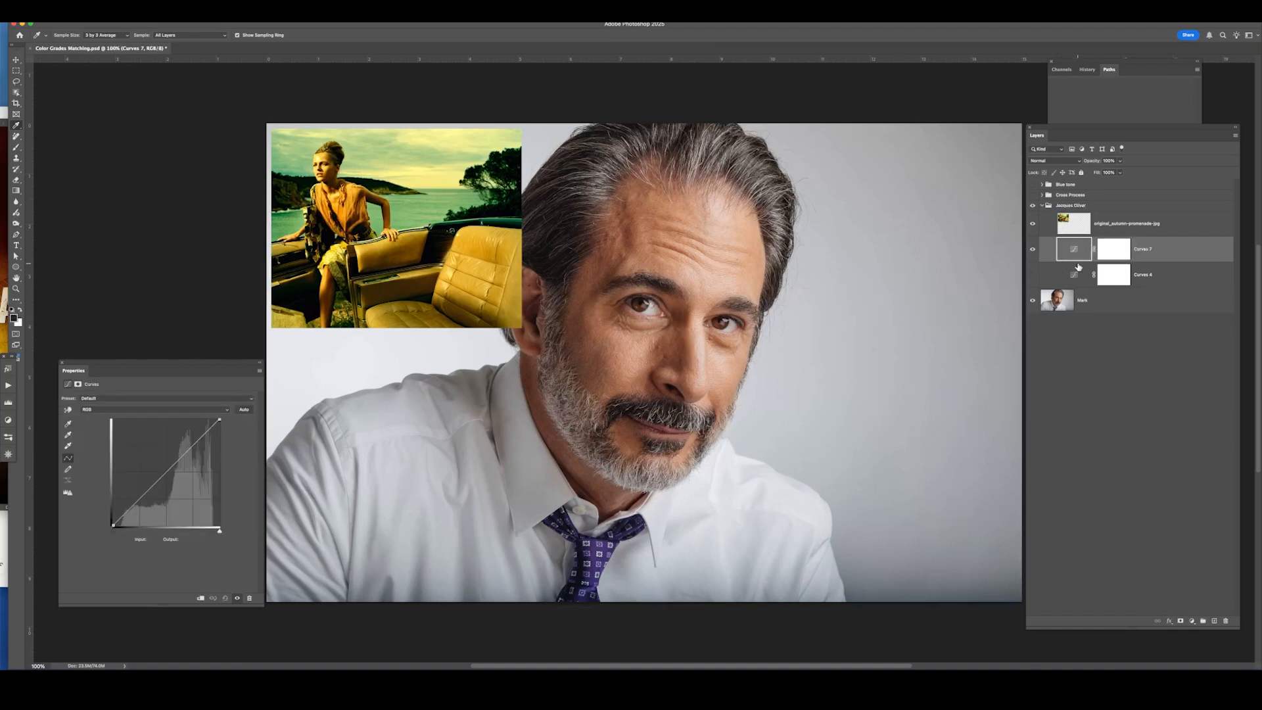
click(1075, 252)
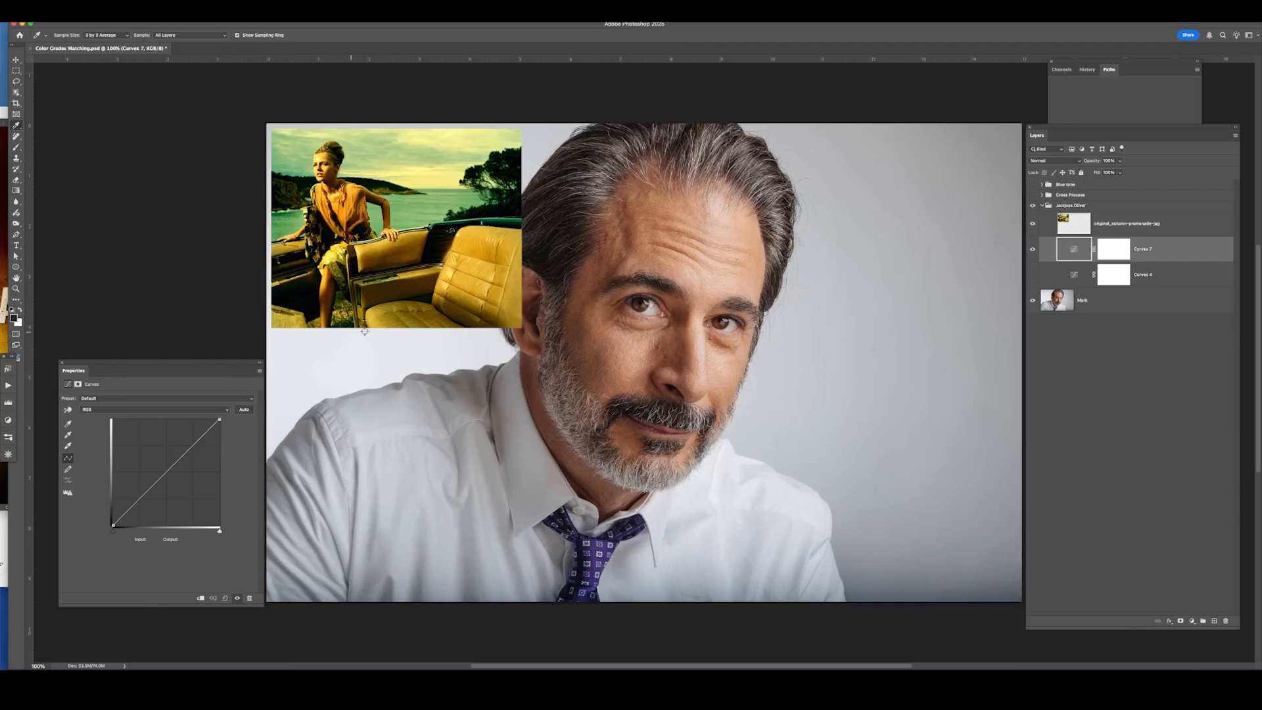
click(259, 372)
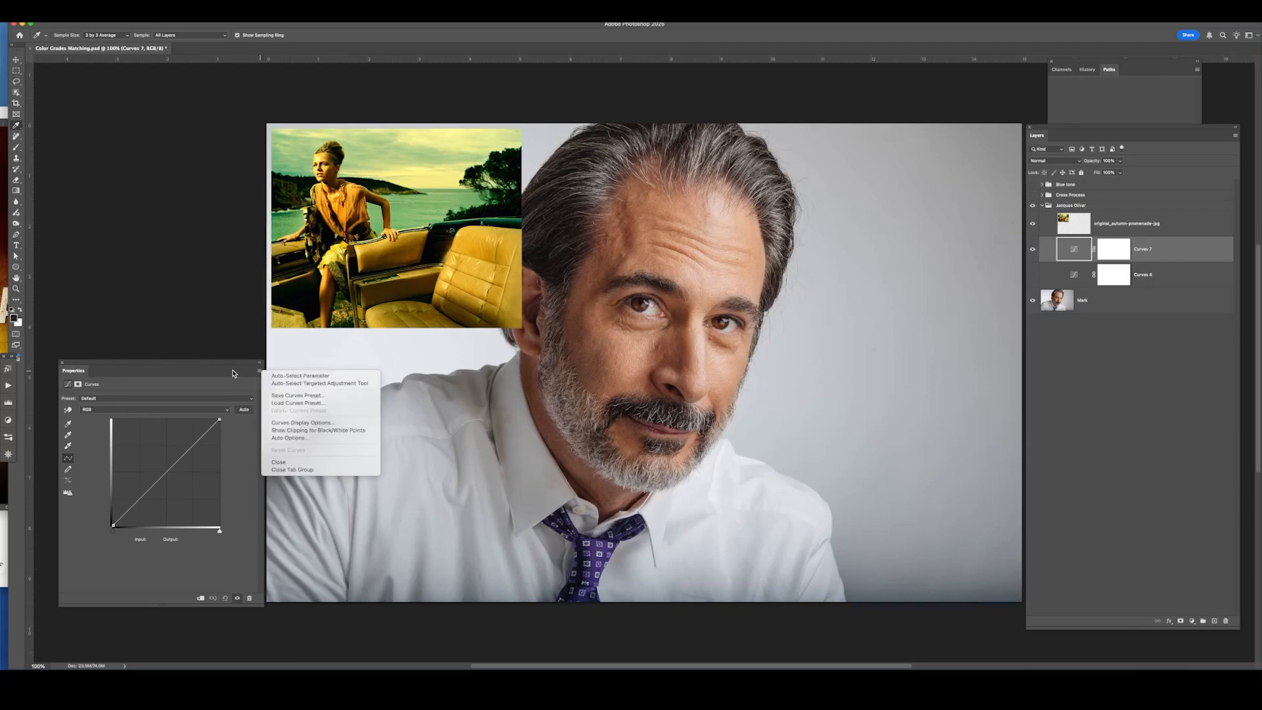
click(294, 439)
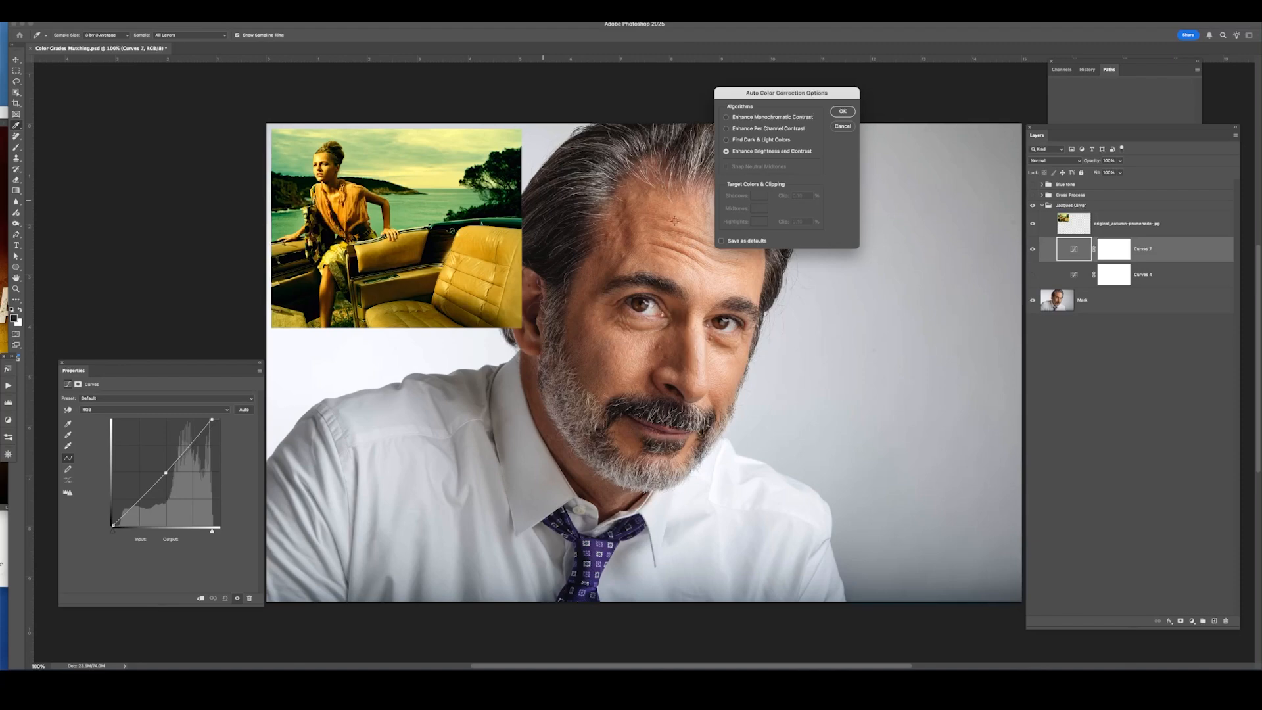
click(726, 129)
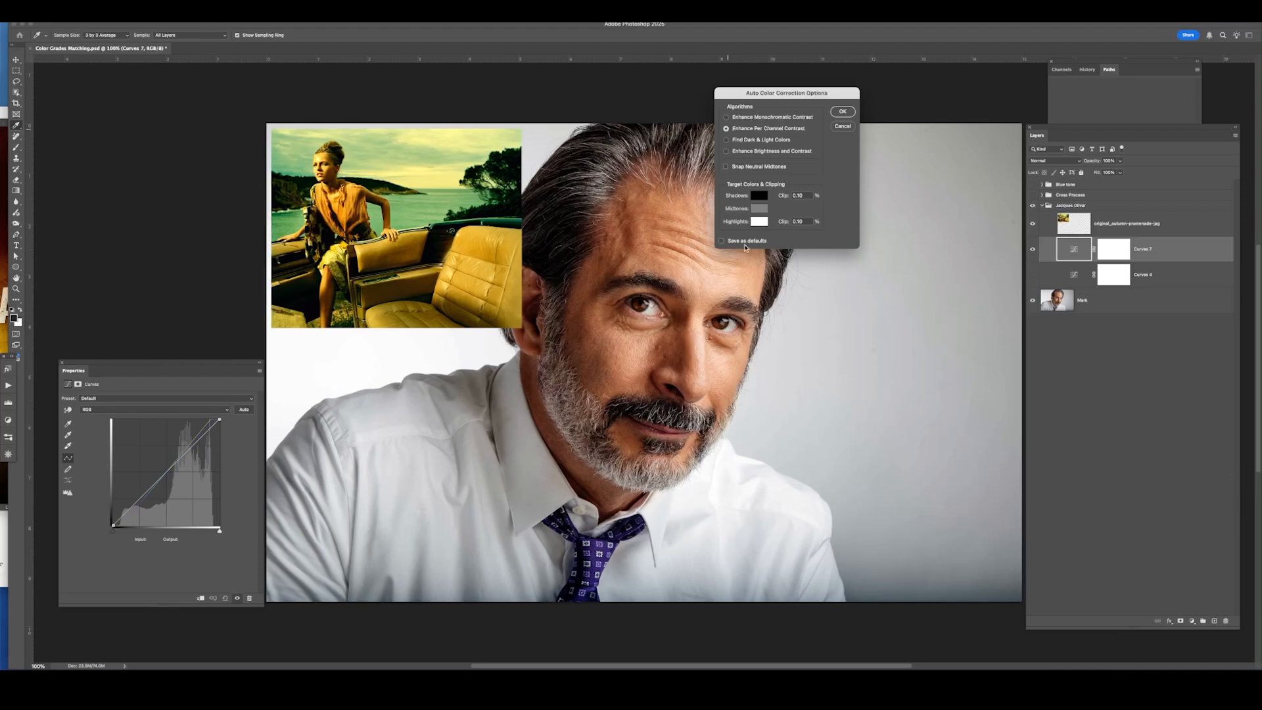
Set the target shadow color by sampling a dark area of the reference photo.
click(761, 196)
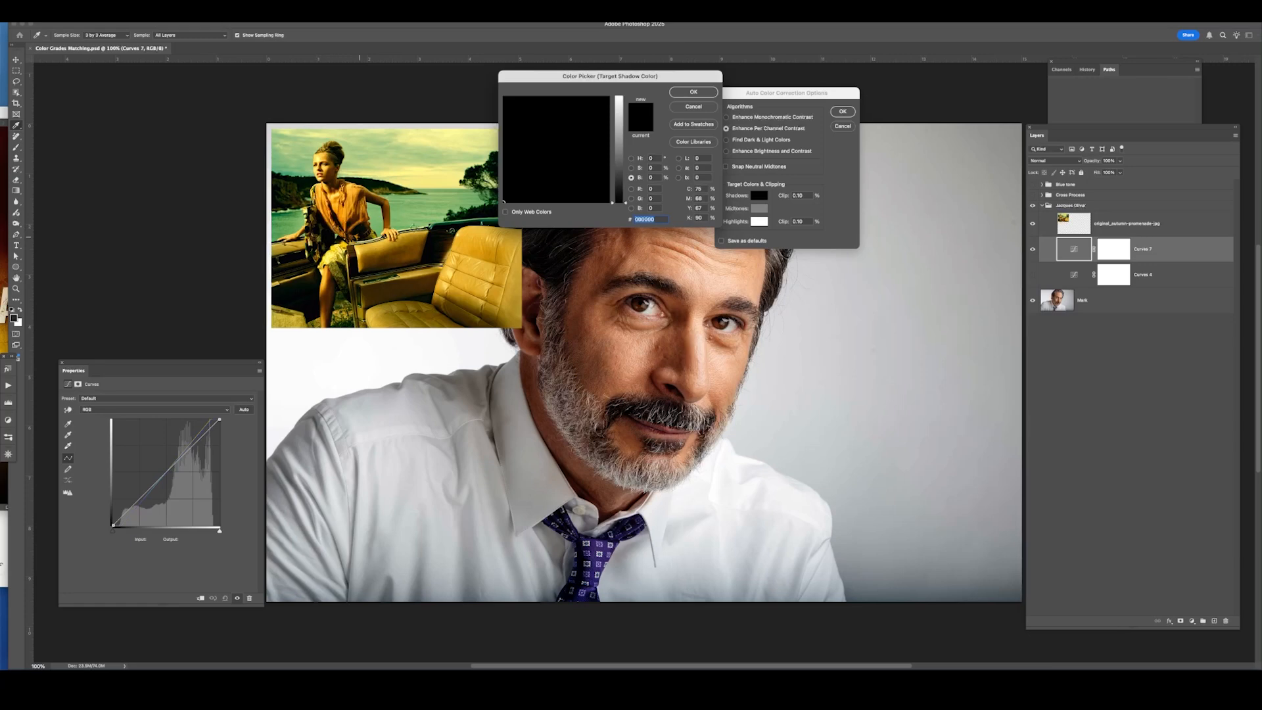
click(431, 241)
click(431, 241)
click(301, 292)
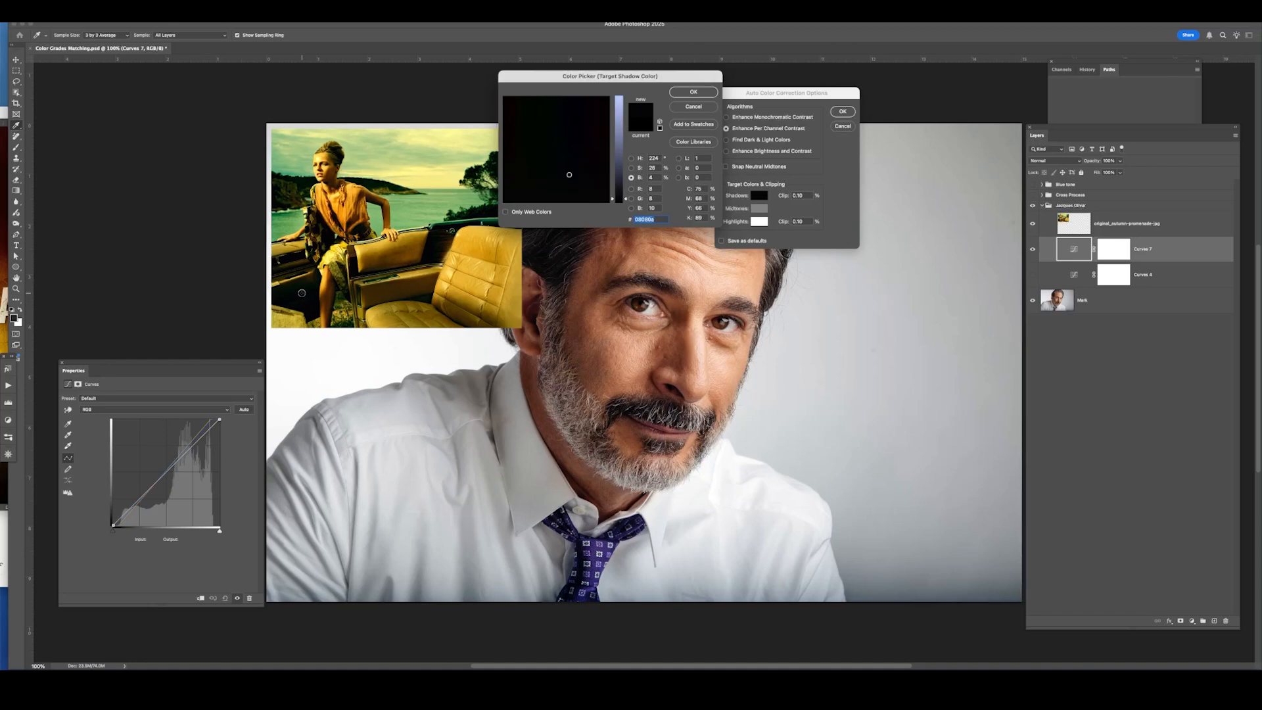
click(301, 293)
click(691, 92)
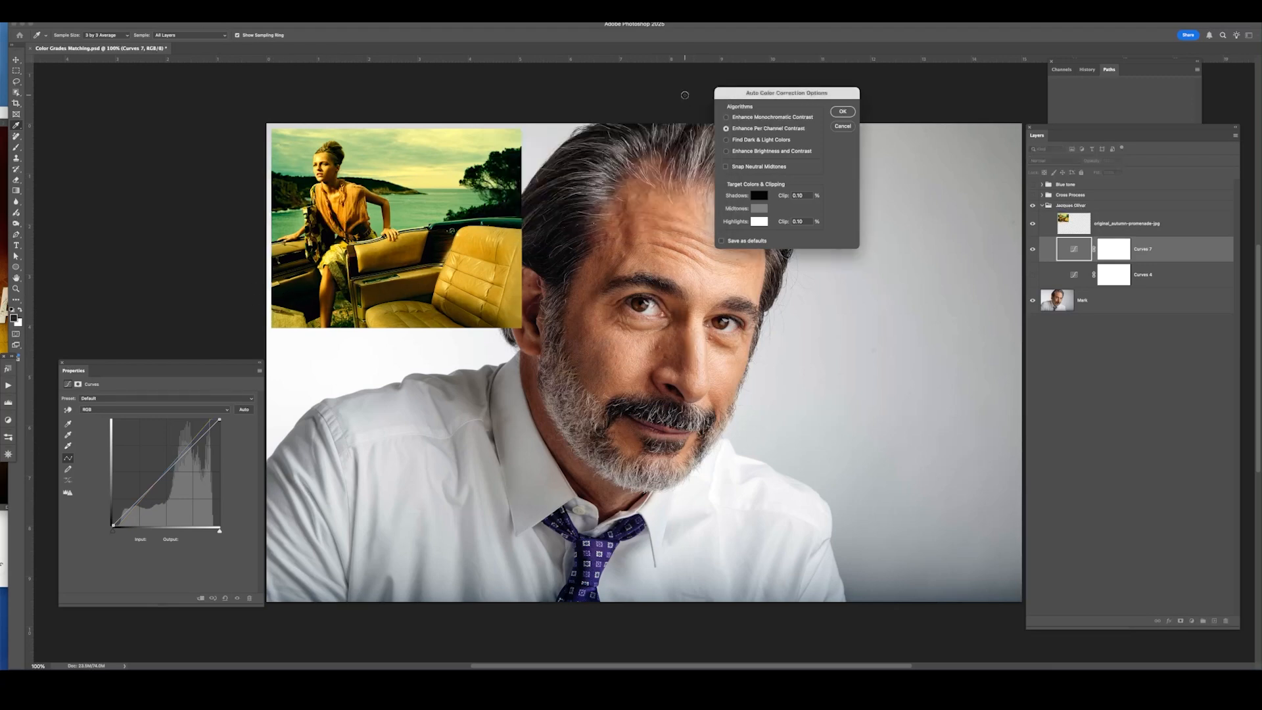
Set the target highlight color by sampling the bright sky in the reference photo.
click(760, 222)
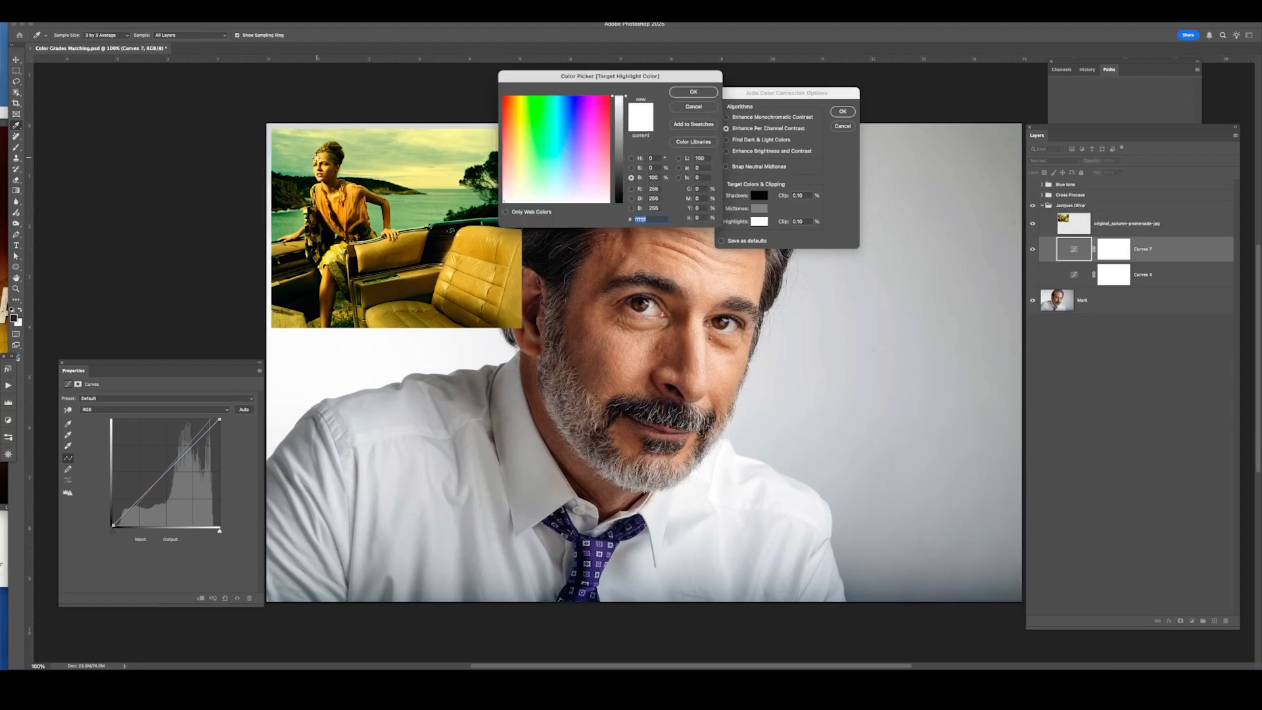
click(316, 158)
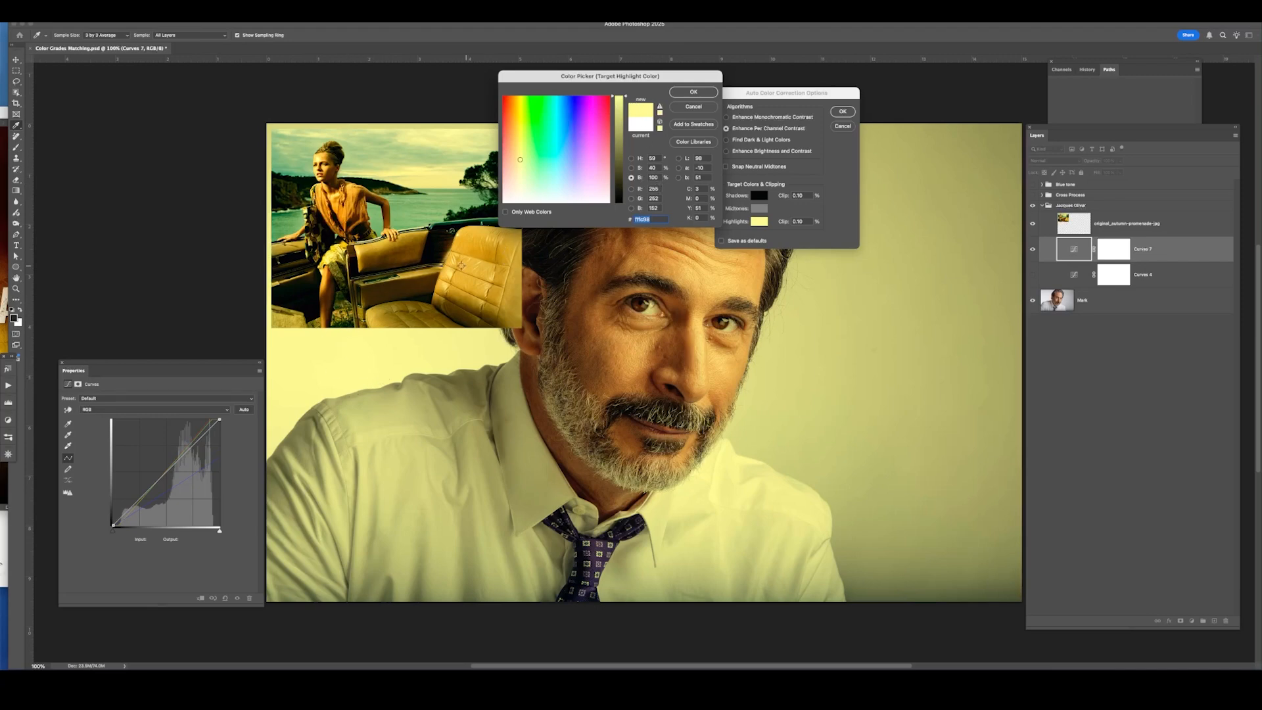
click(699, 93)
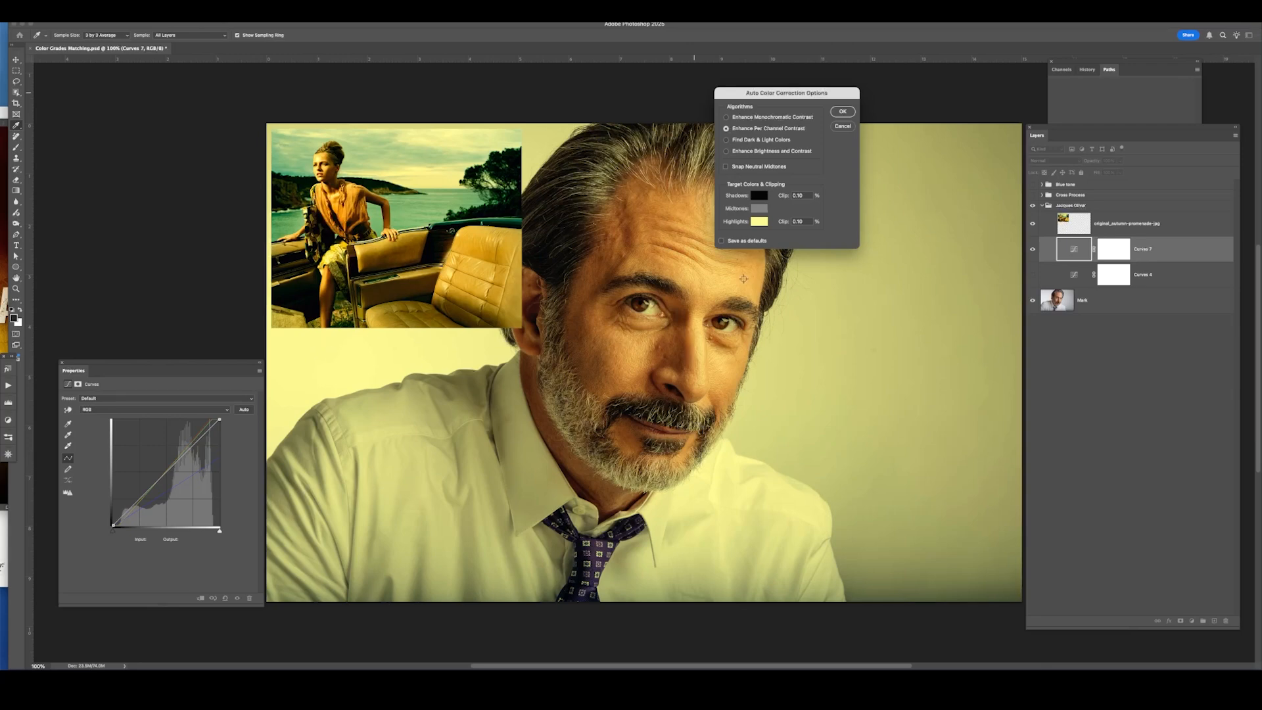
Set the target midtone color by sampling the car seat in the reference, with brightness set to 50%.
click(761, 209)
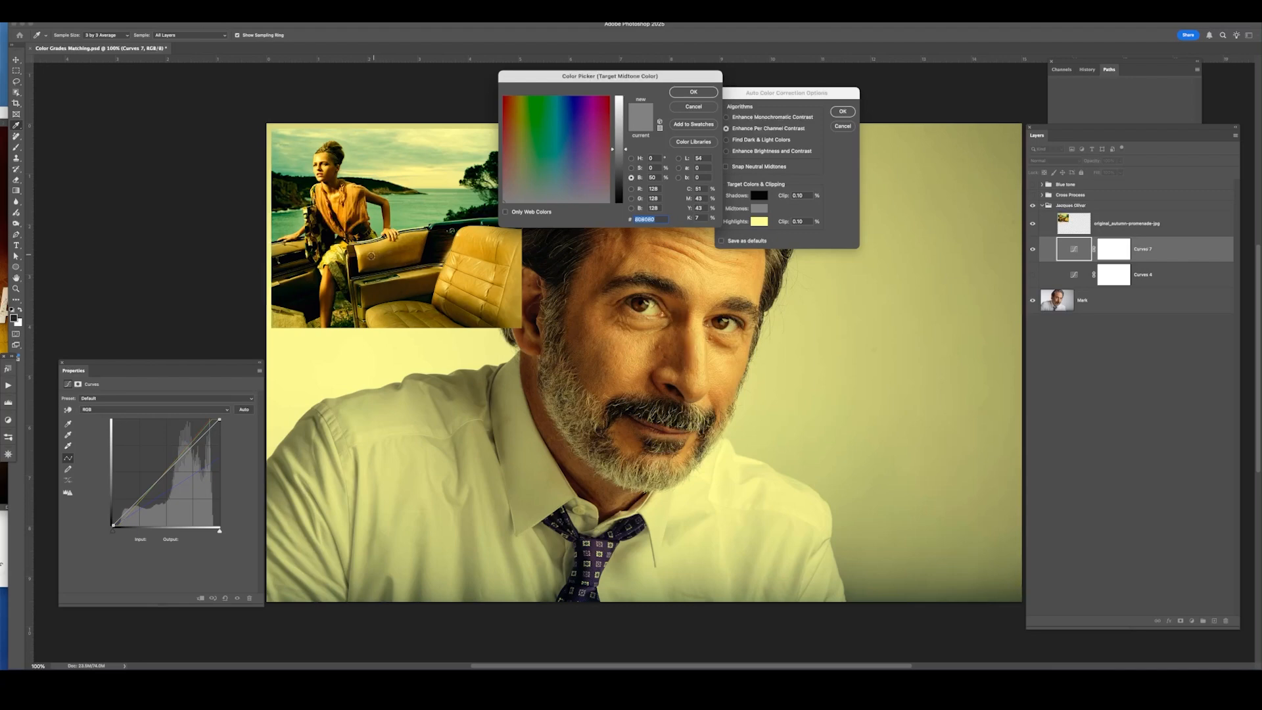
click(371, 255)
drag(370, 256, 373, 253)
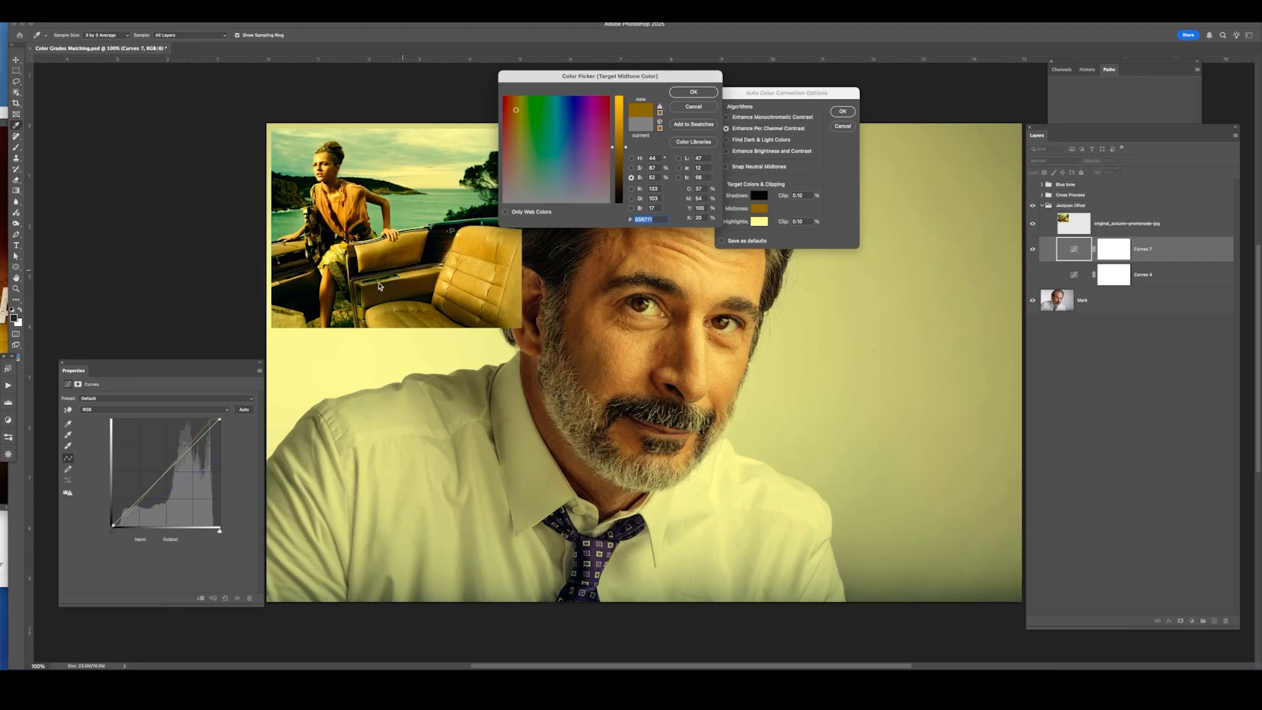
click(653, 178)
text(50)
click(709, 93)
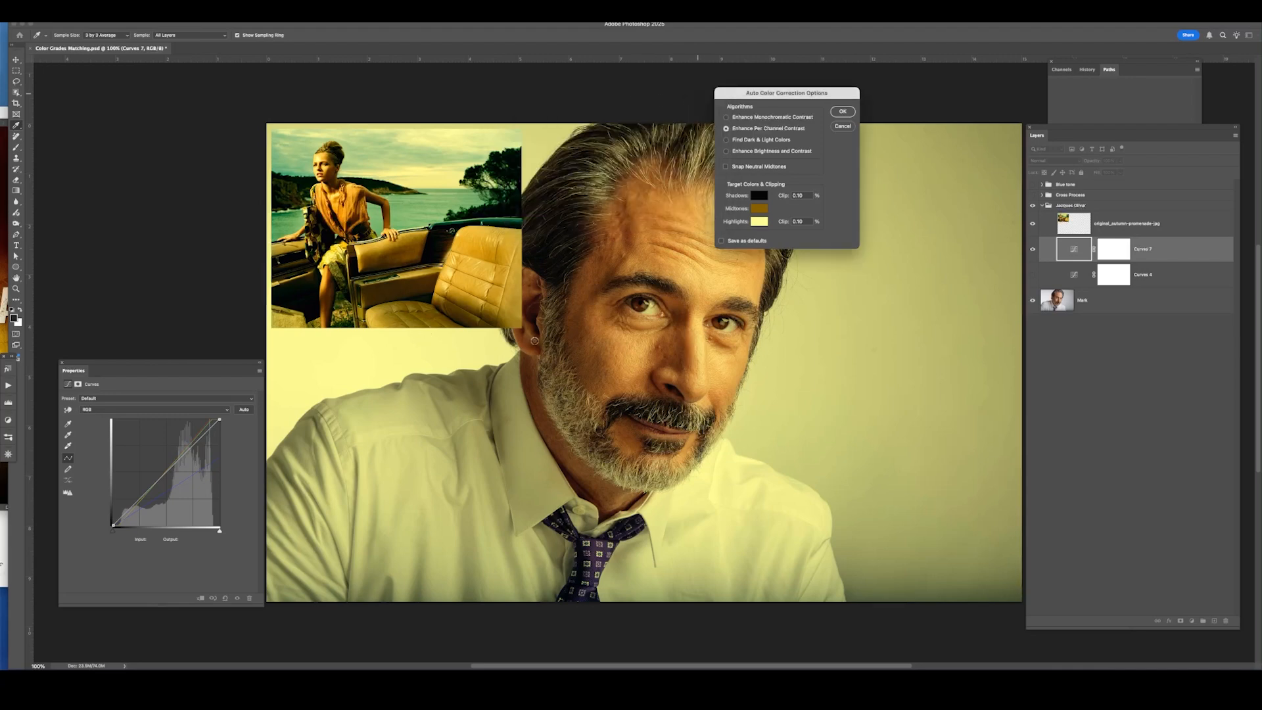
Apply the auto color correction and save the new target colors as defaults.
click(843, 112)
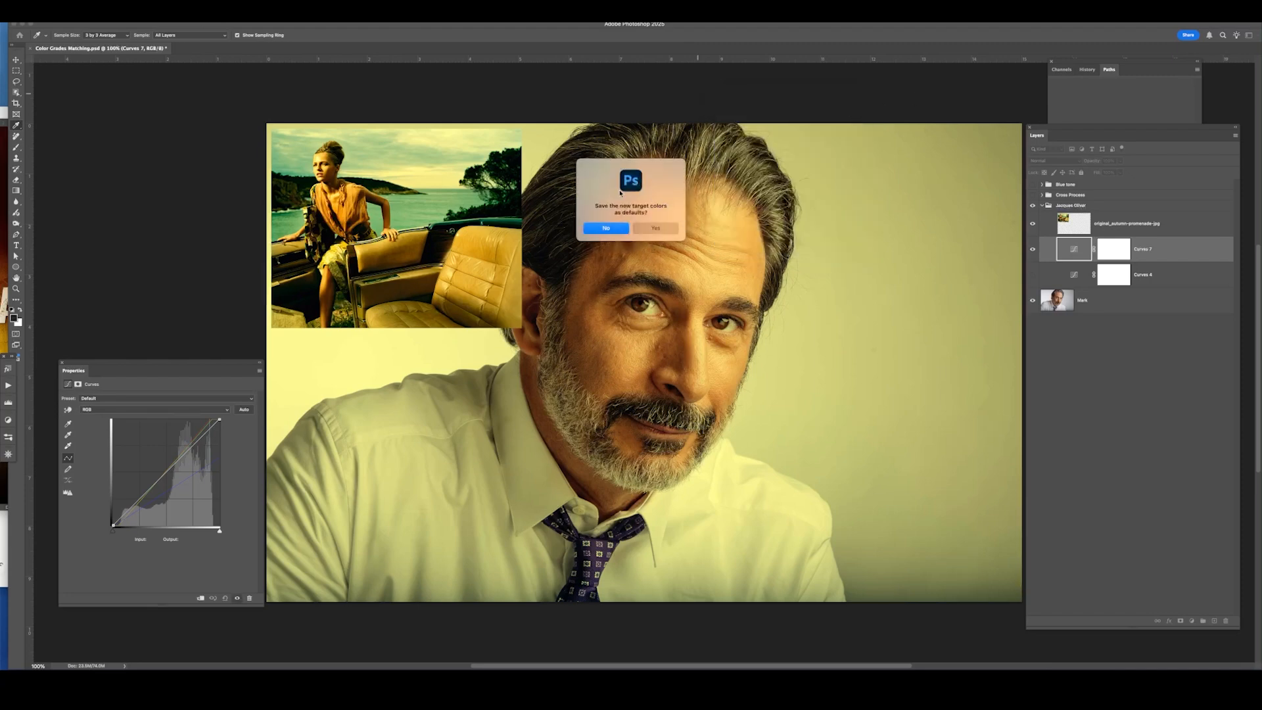
click(606, 228)
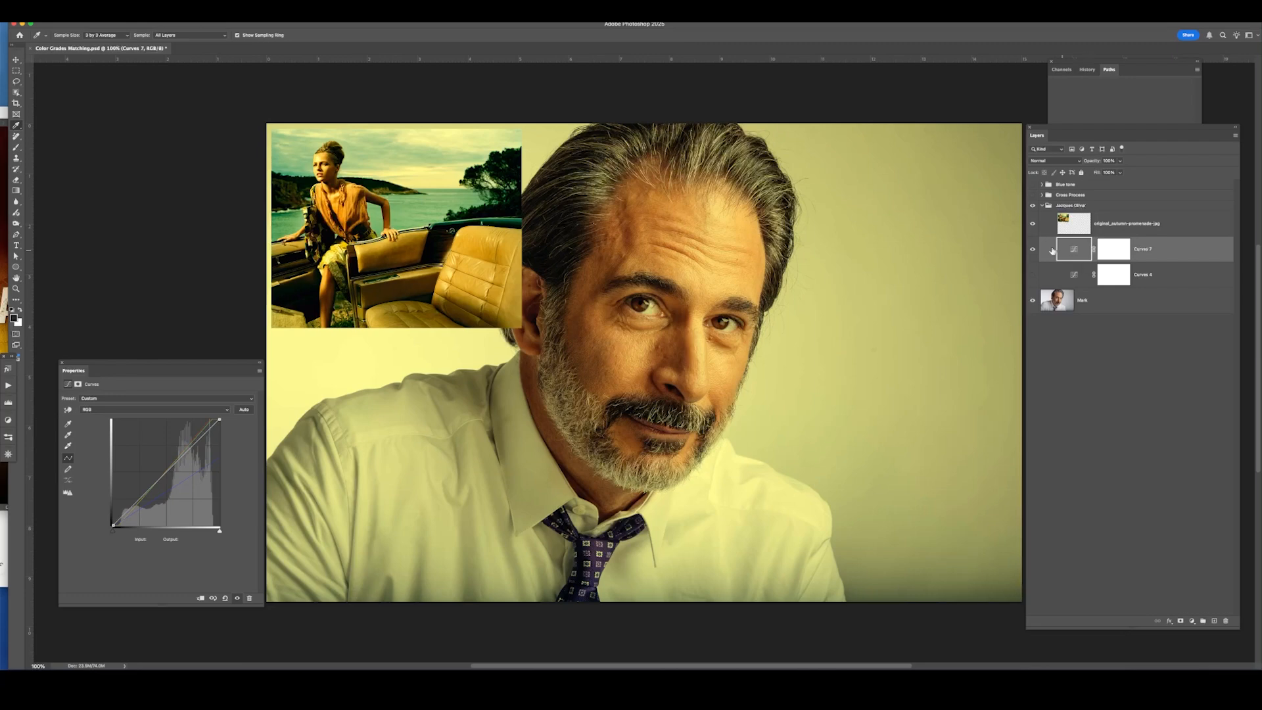
Toggle the new Curves layer's visibility to compare the portrait before and after the grade.
click(1031, 250)
click(1033, 250)
click(1034, 251)
click(1031, 253)
Inspect the Red, Green and Blue channel curves in turn, then return to the RGB composite curve.
click(176, 411)
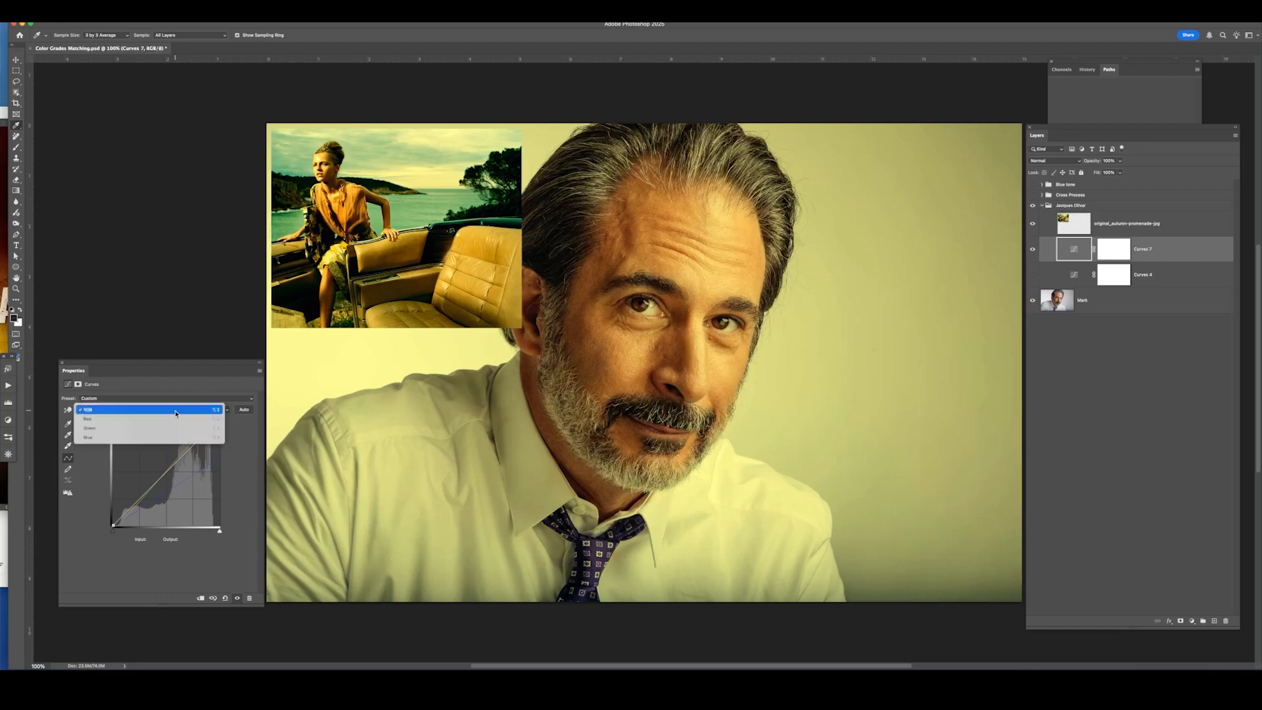
click(176, 419)
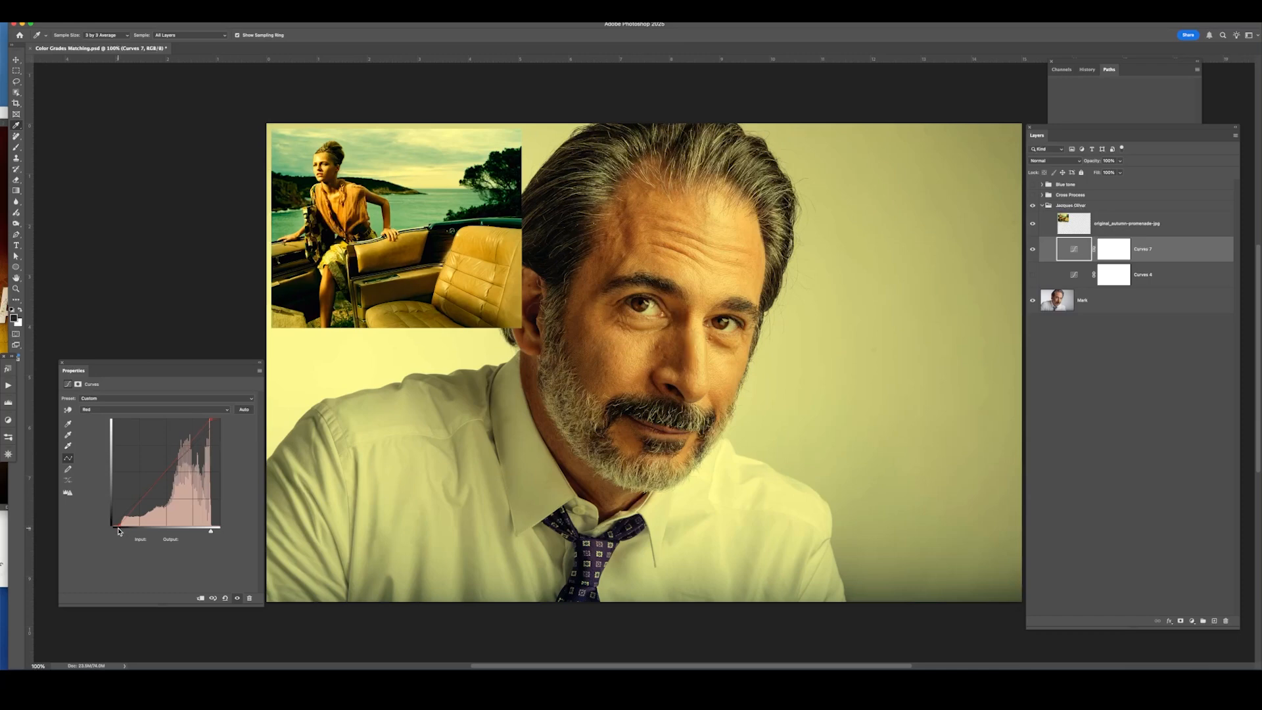
click(189, 409)
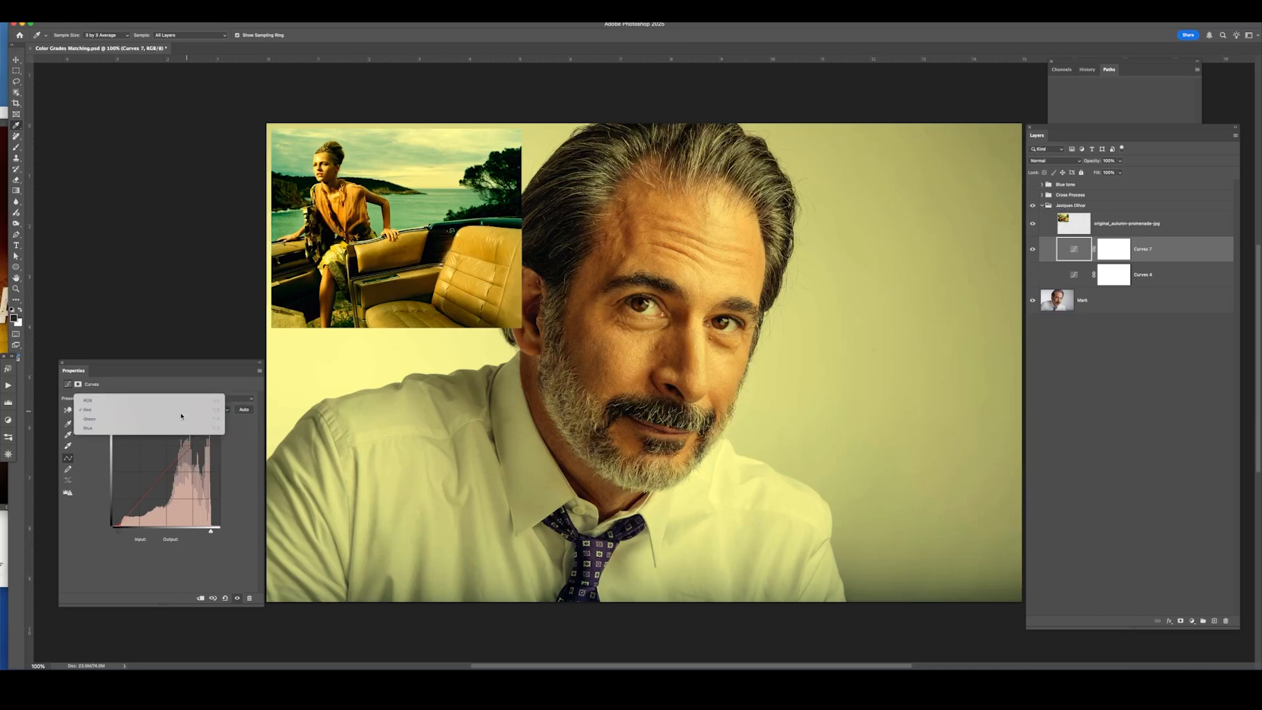
click(181, 419)
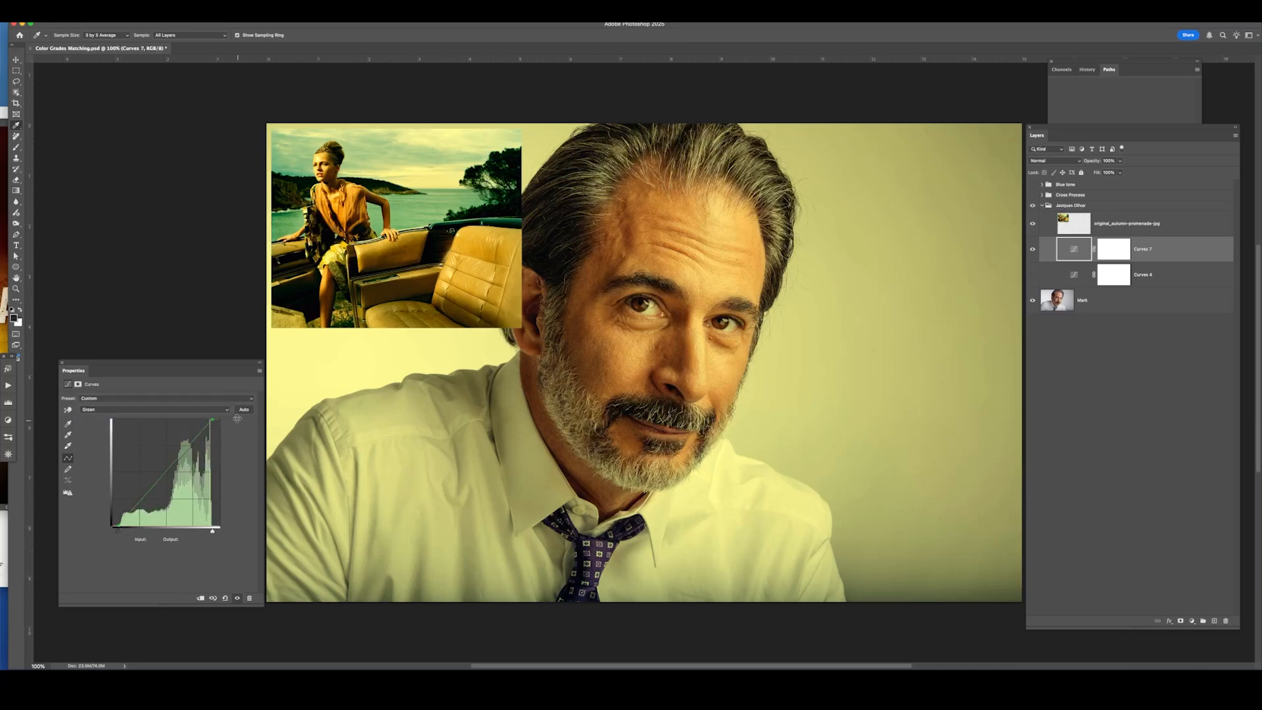
click(168, 410)
click(169, 412)
click(164, 411)
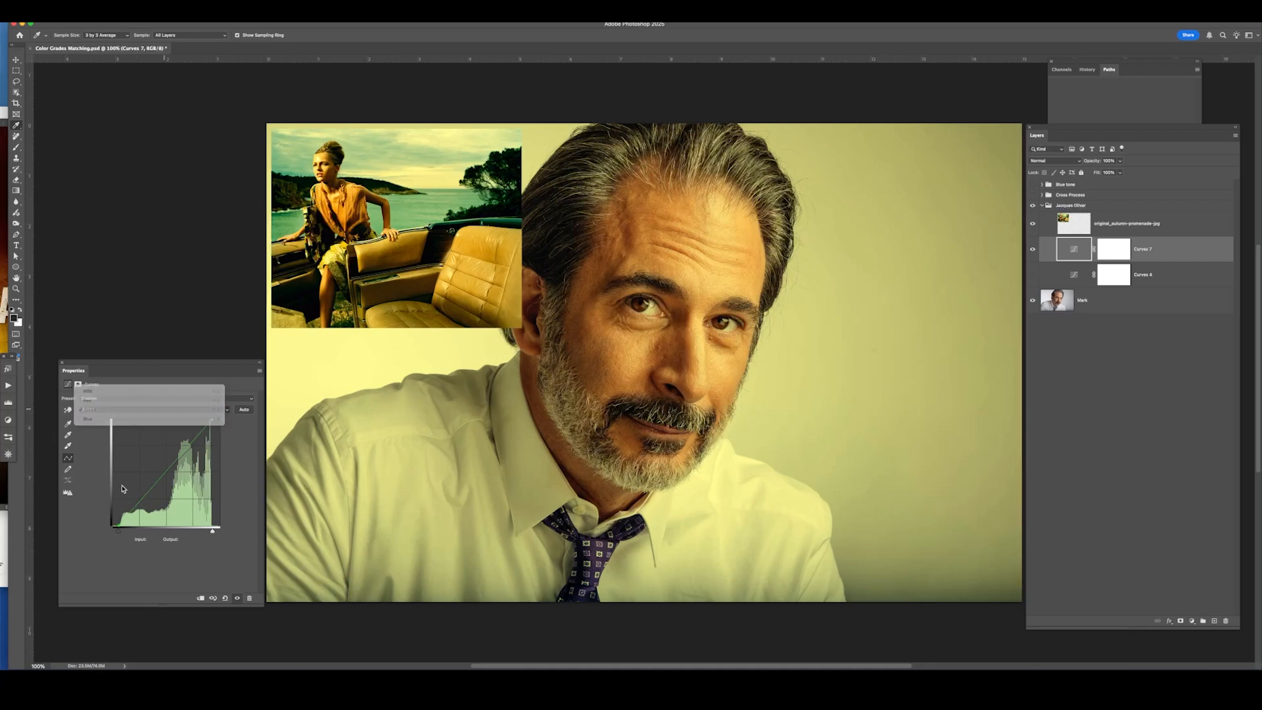
click(164, 419)
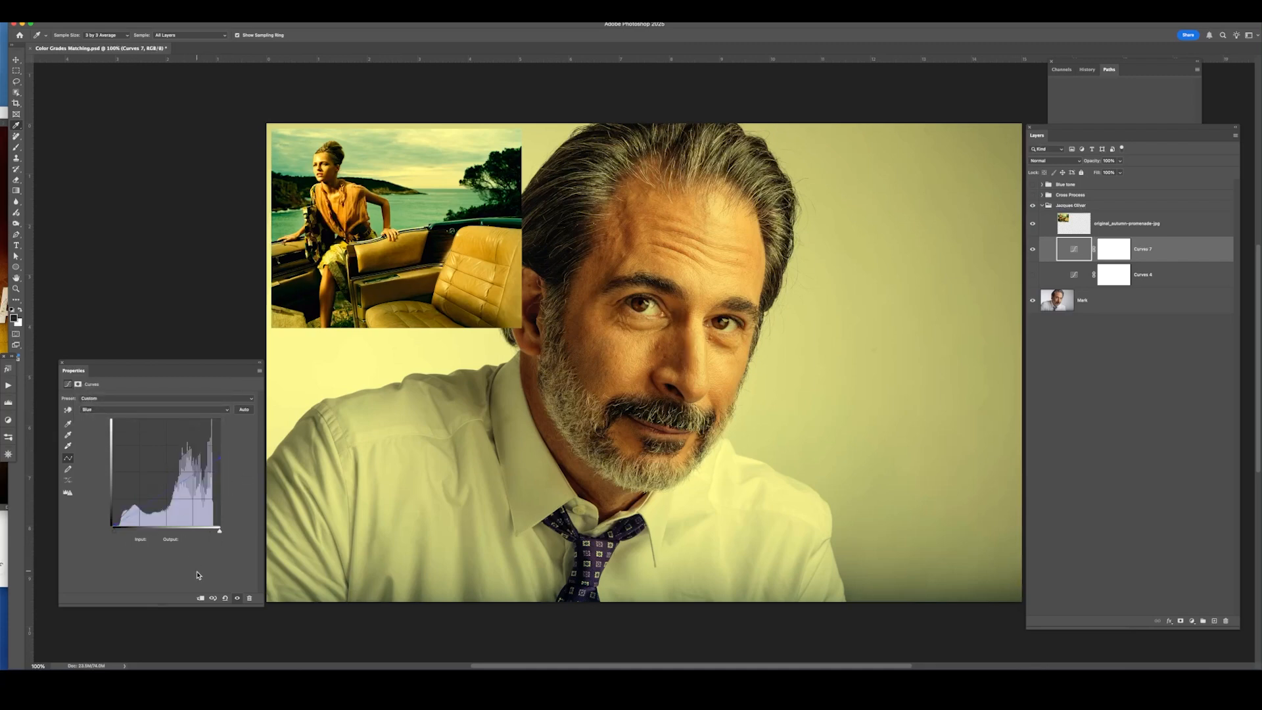
click(170, 410)
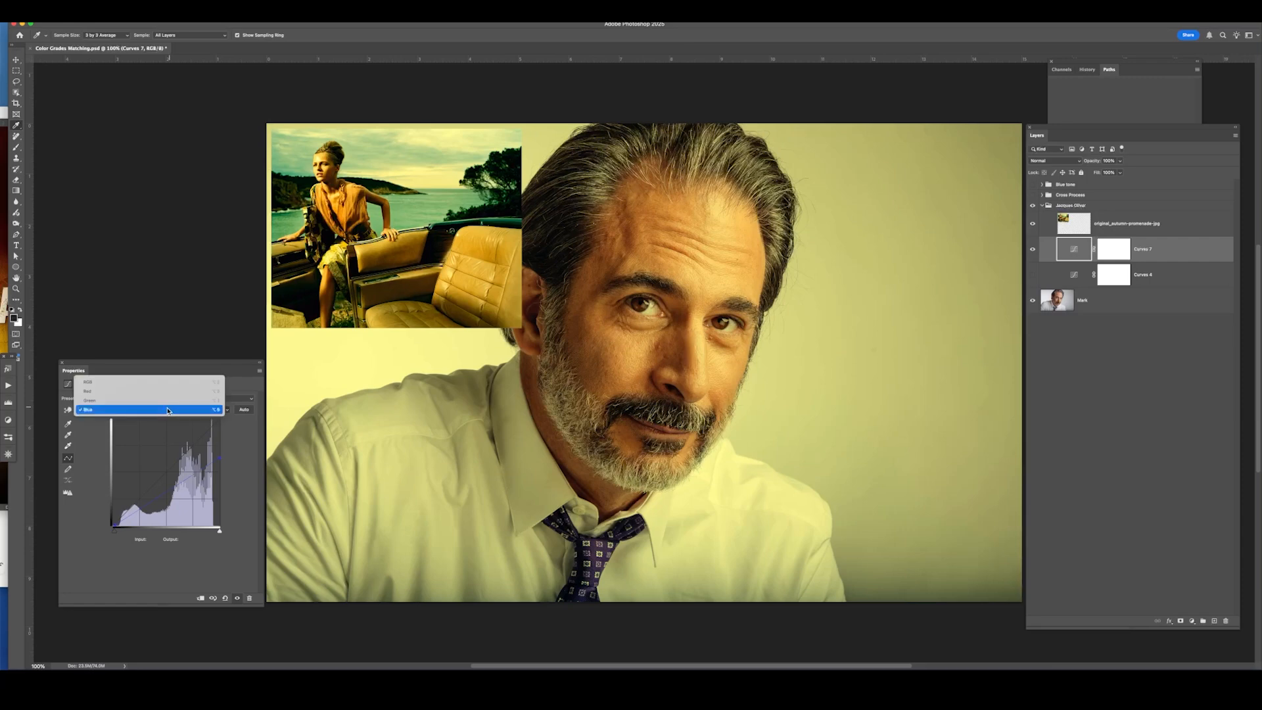
click(164, 382)
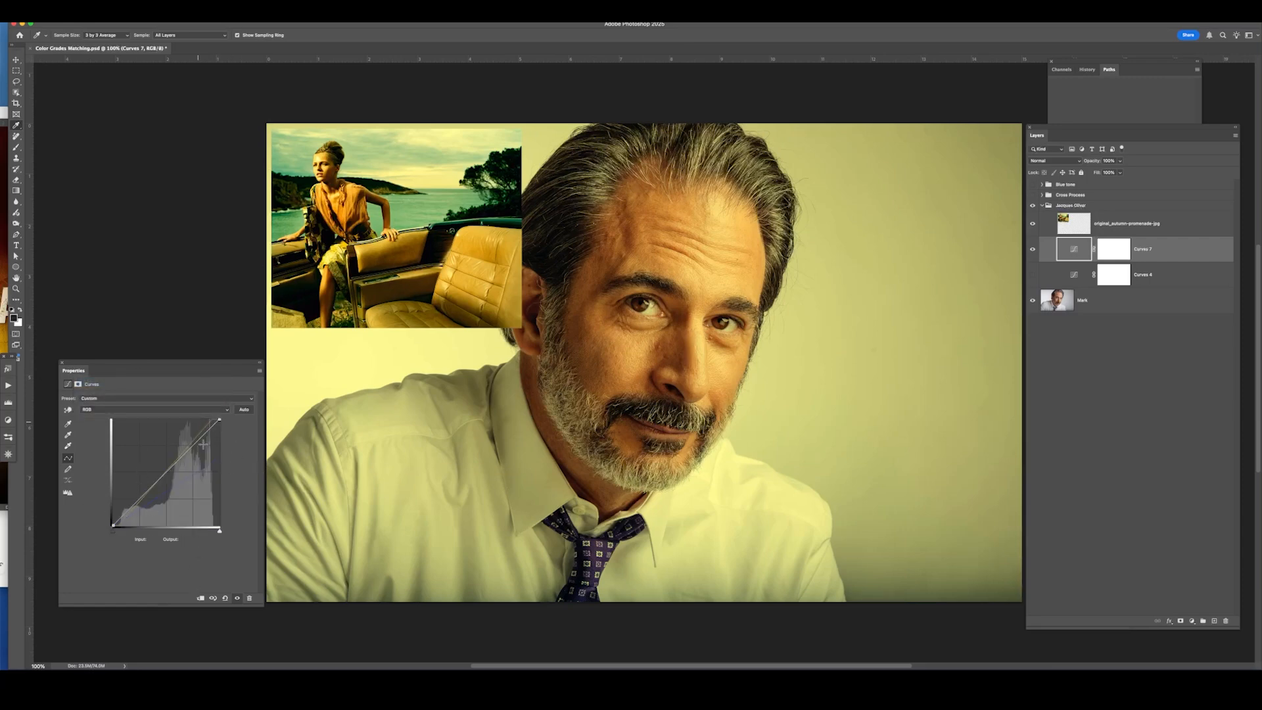
Try adjusting the Red channel curve by dragging on the man's cheek with the on-image tool, then undo it.
click(134, 410)
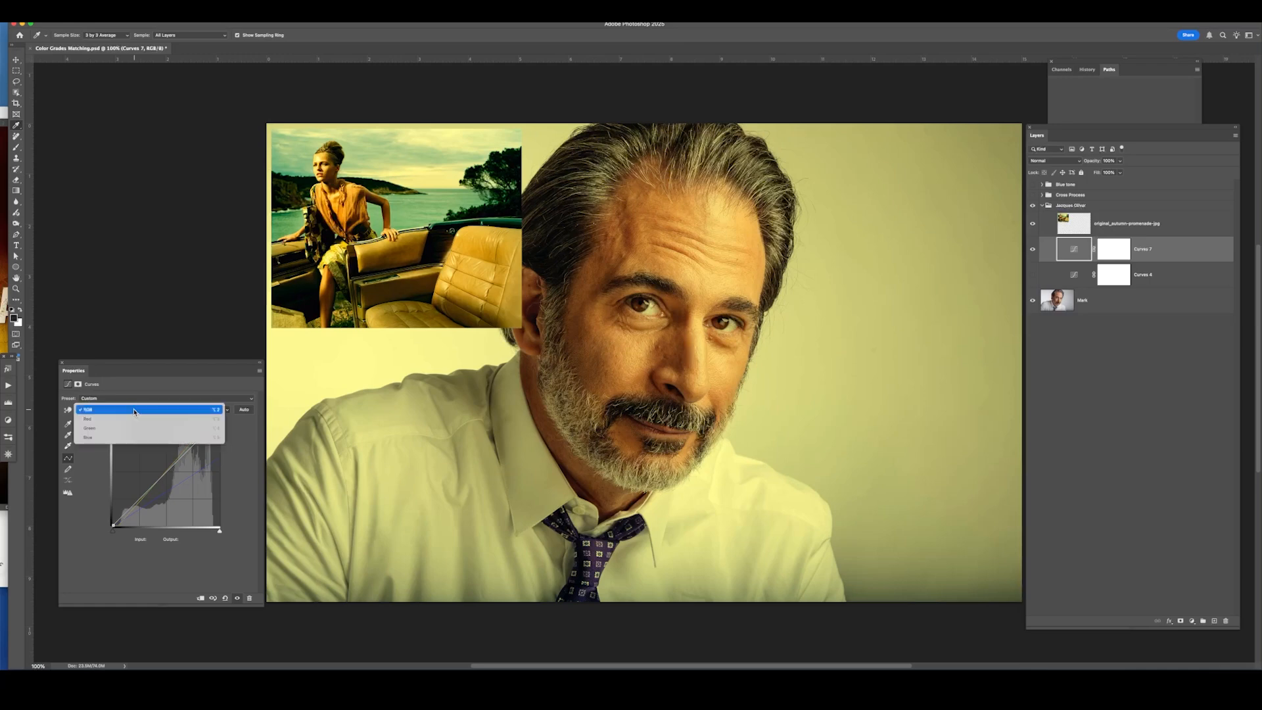
click(113, 419)
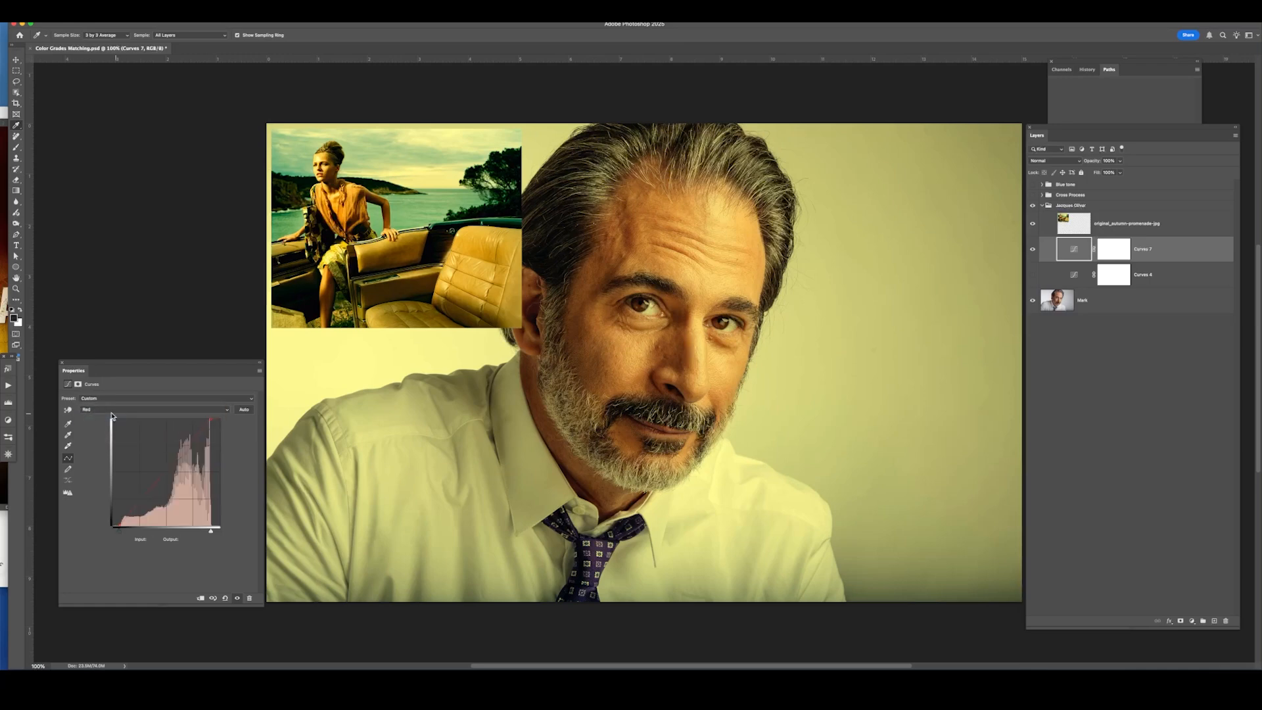
click(68, 410)
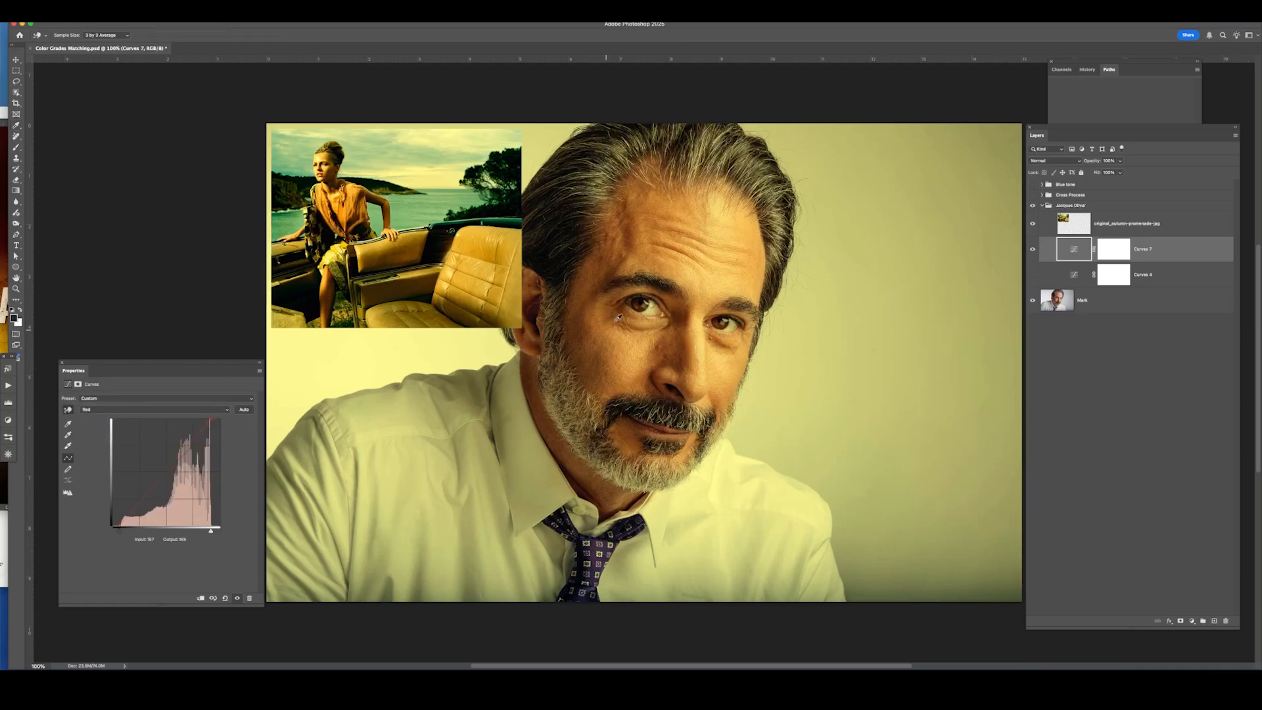
click(611, 353)
drag(611, 354, 607, 350)
key(super+z)
Hide the Jacques Olivier group, then show and expand the Cross Process group with the girl's reference photo.
click(1032, 205)
click(1032, 195)
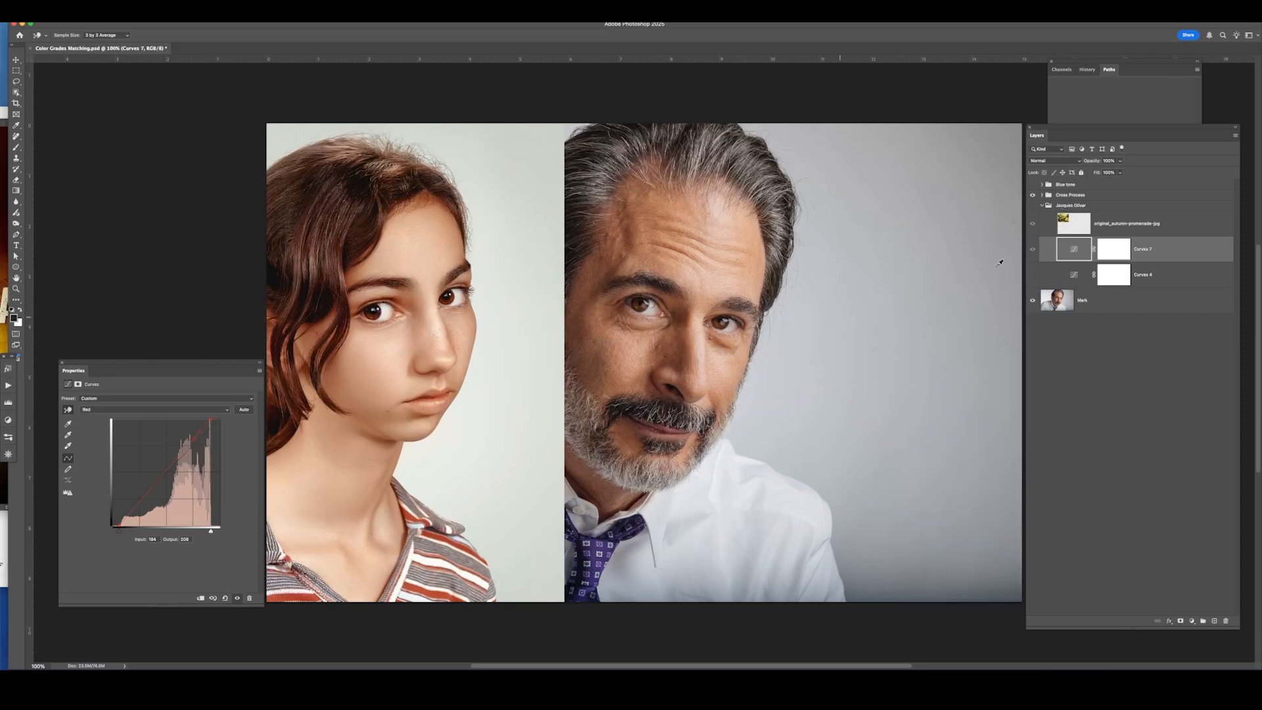
click(1042, 195)
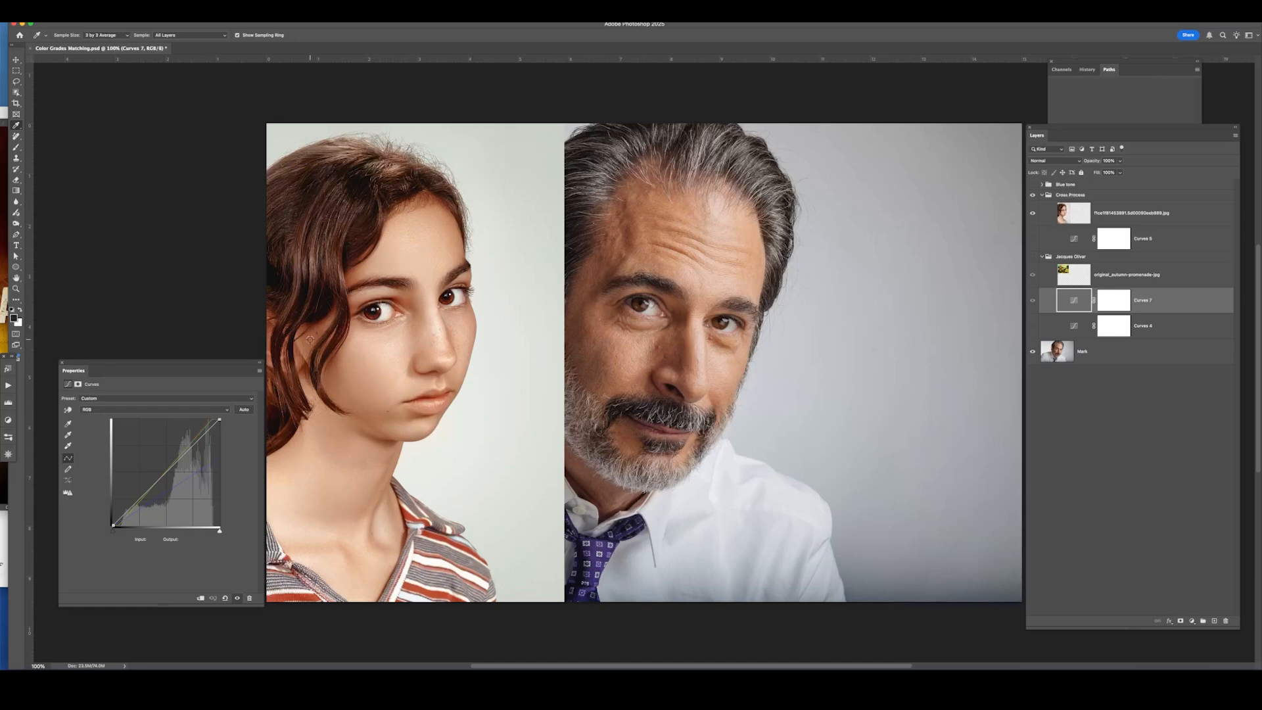
Select the existing Curves 5 layer and toggle its visibility to compare its effect.
click(1154, 247)
click(1032, 240)
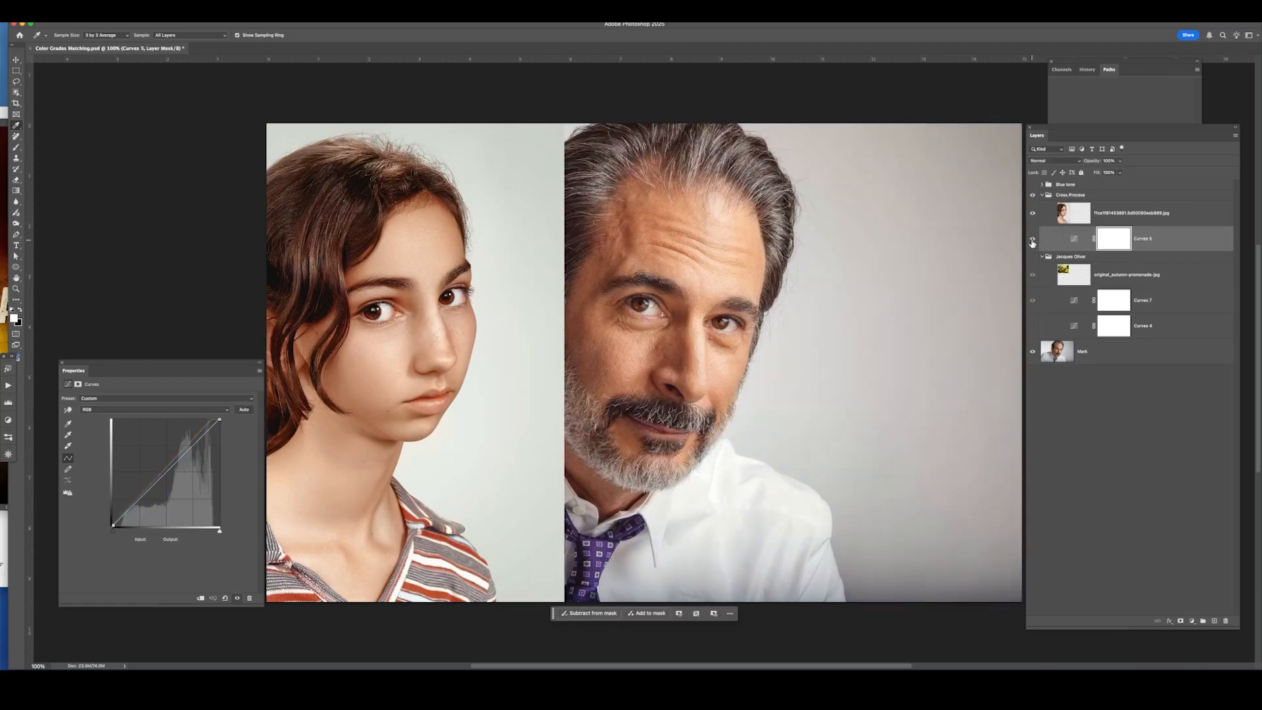
click(1031, 242)
click(1073, 237)
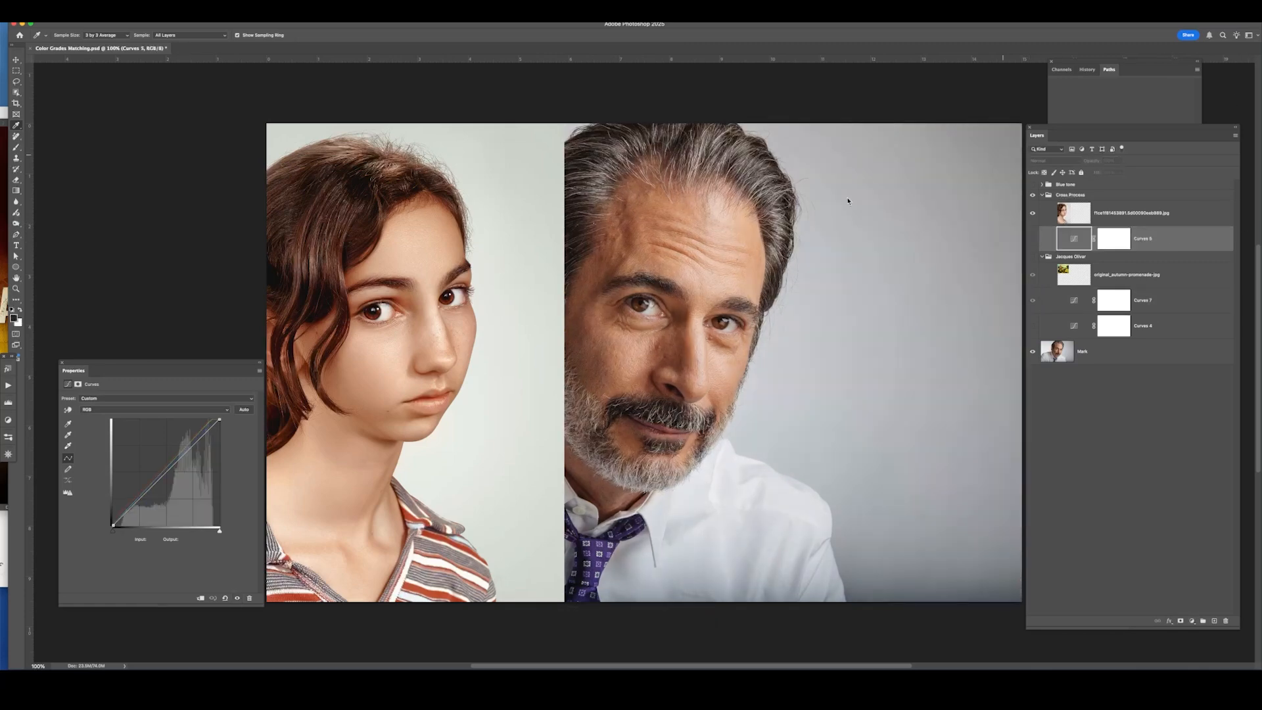
Add a new Curves adjustment layer named Curves 6 inside the Cross Process group.
click(1191, 623)
click(1161, 416)
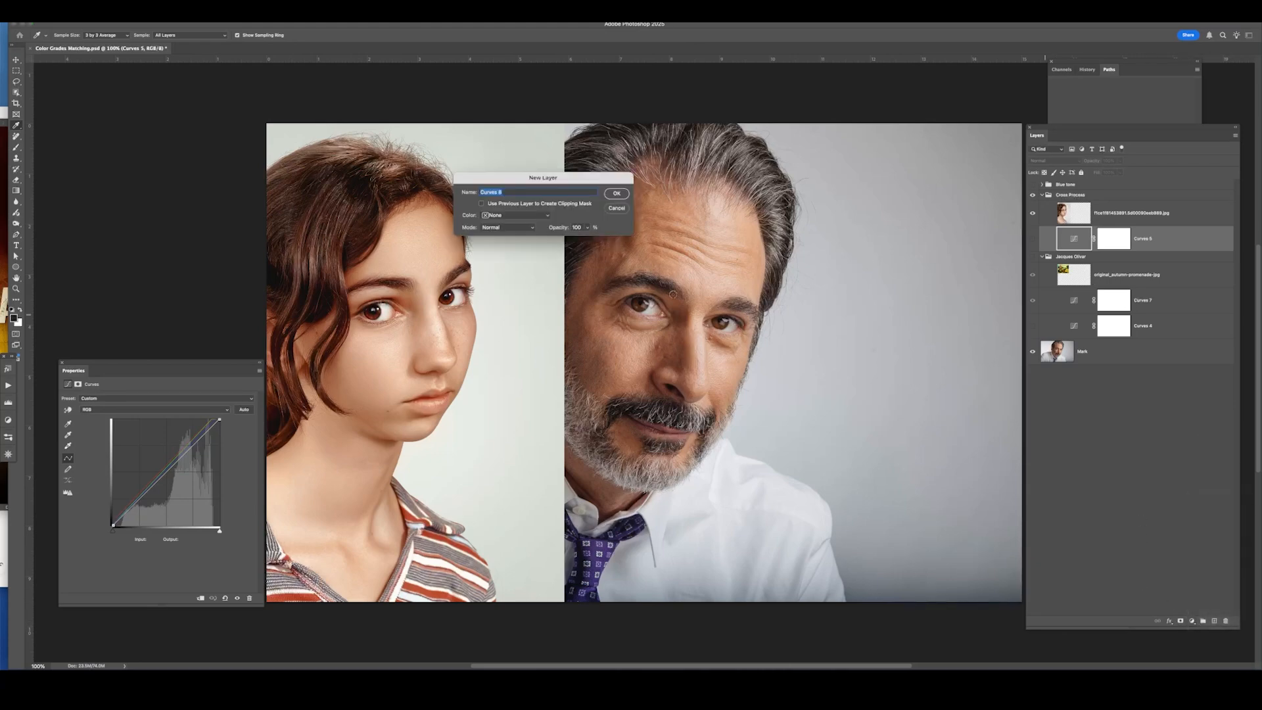
click(616, 193)
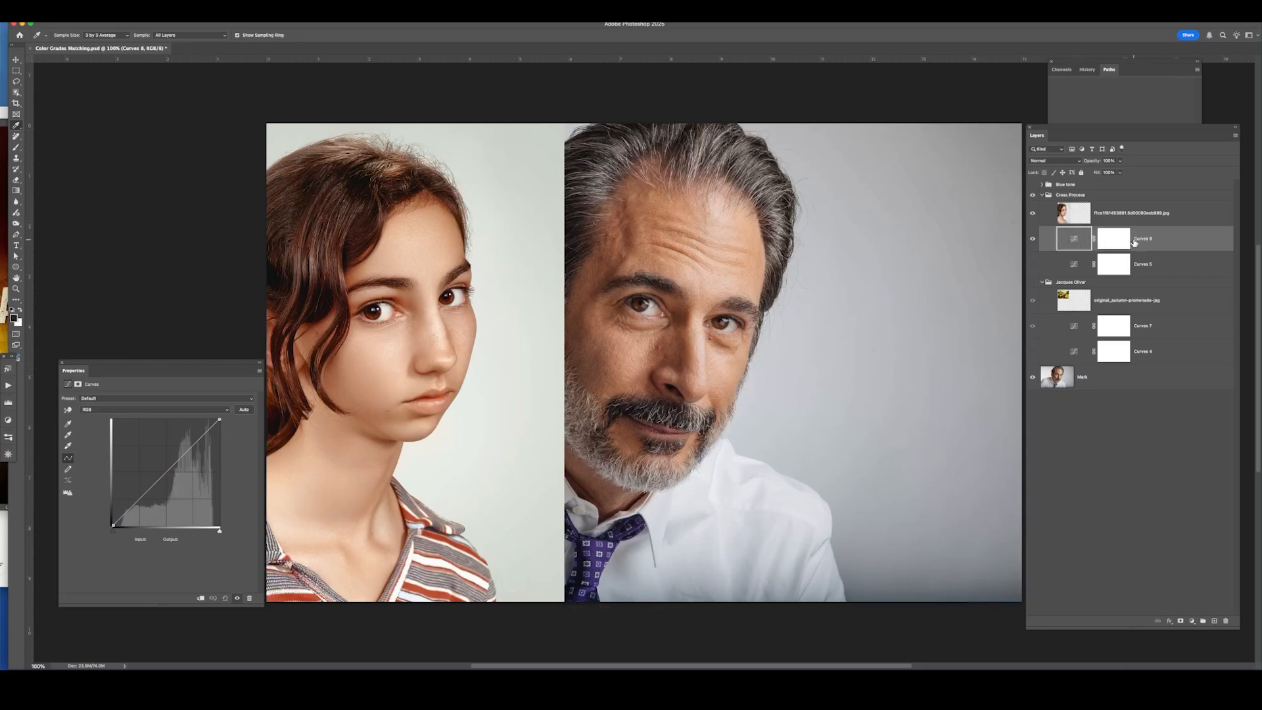
Open the Curves auto options and choose the Enhance Per Channel Contrast algorithm.
click(260, 372)
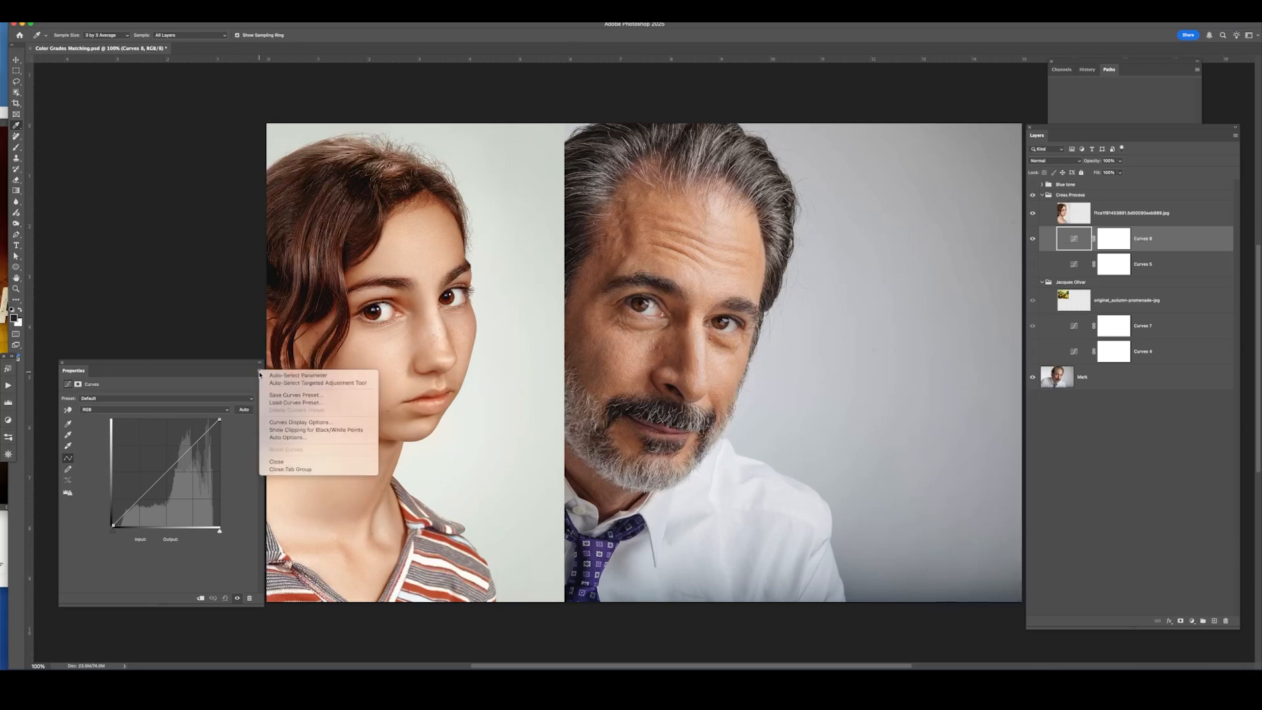
click(301, 438)
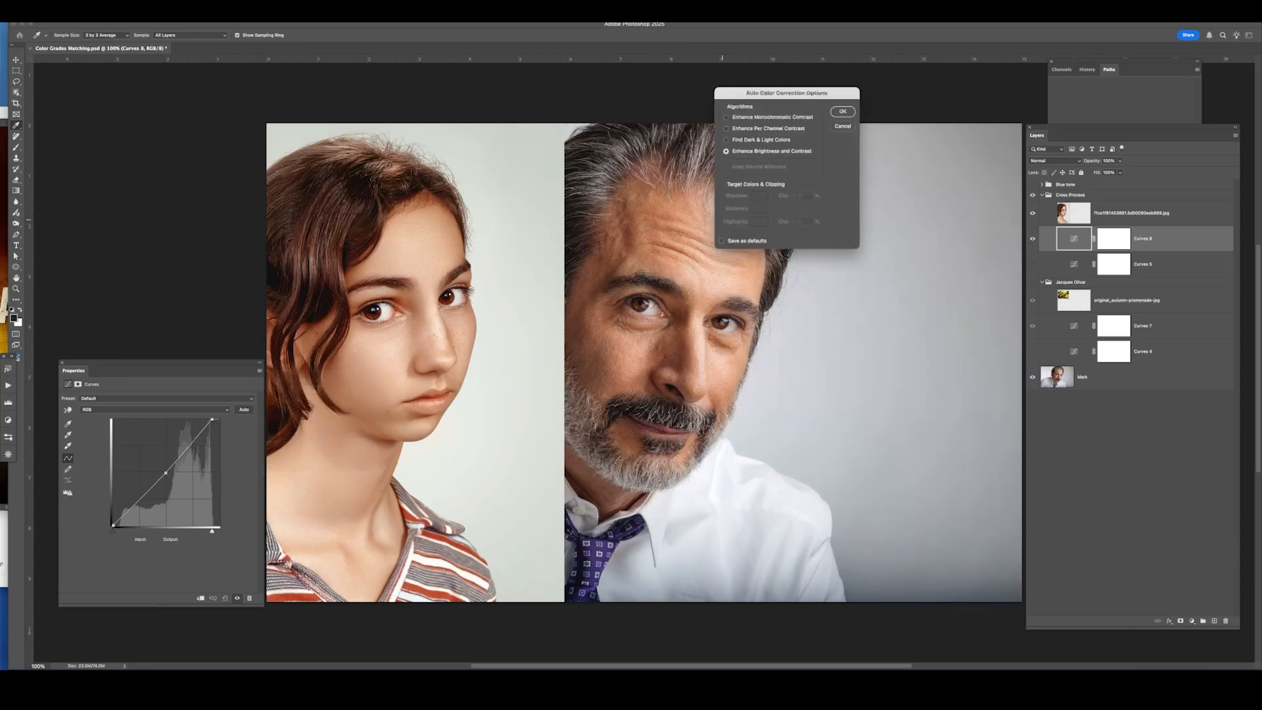
click(741, 129)
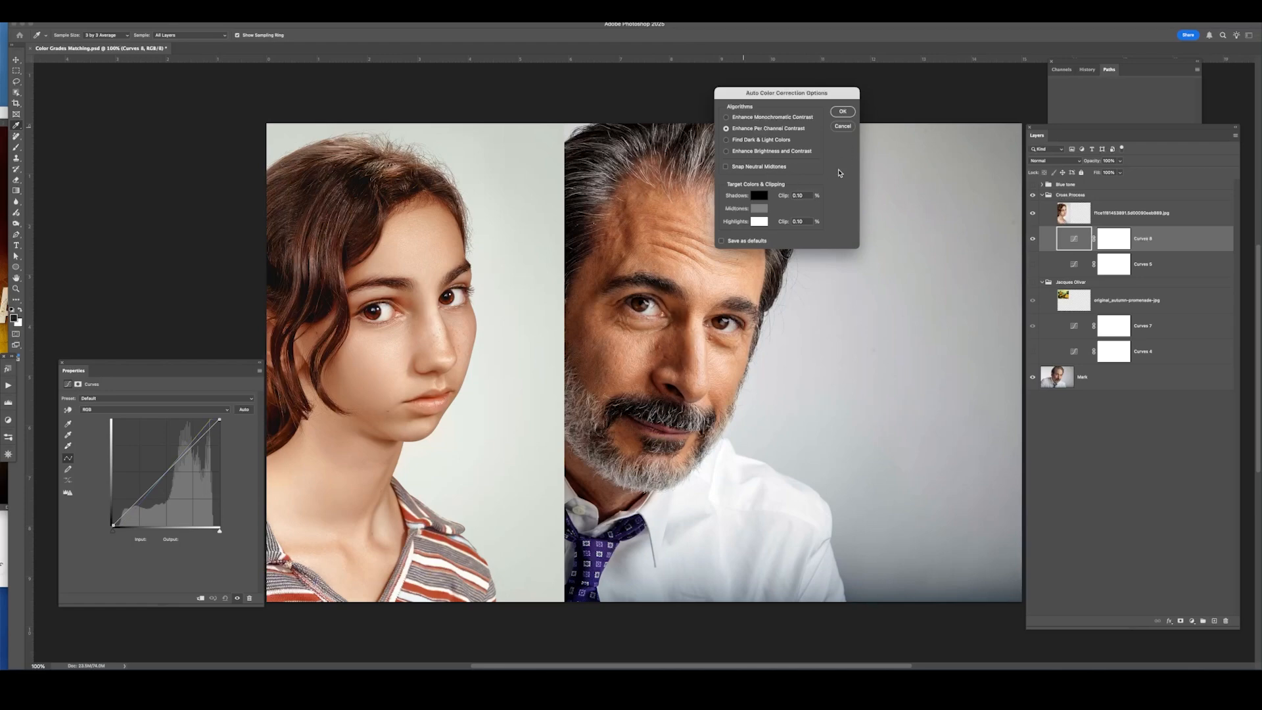
Set the target shadow color by sampling the girl's dark hair and darkening it in the picker.
click(760, 196)
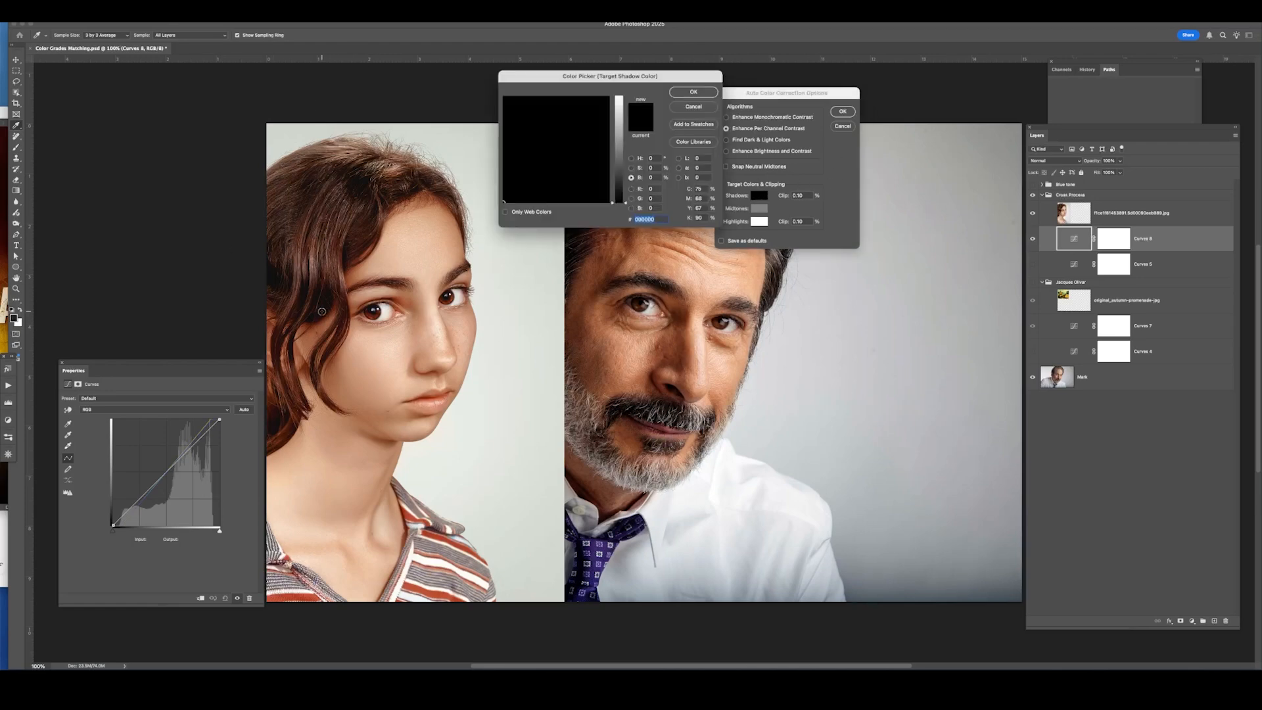
click(320, 312)
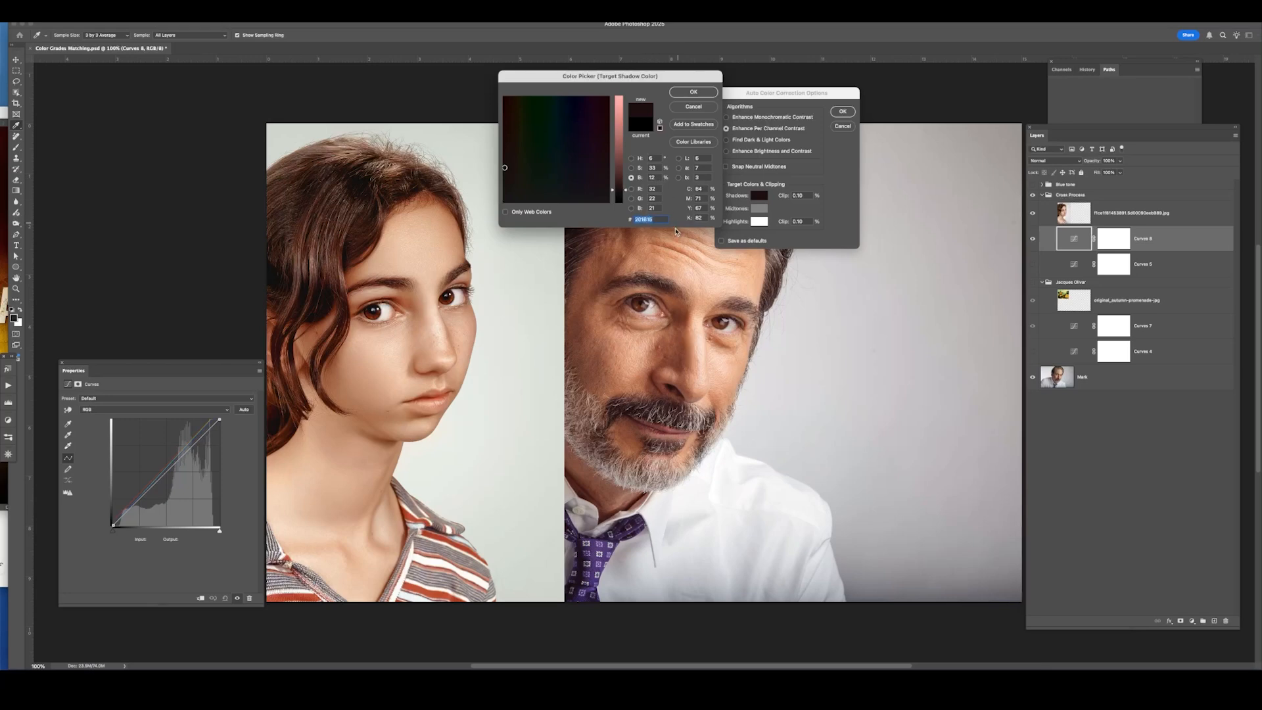
drag(626, 190, 624, 191)
drag(627, 195, 627, 199)
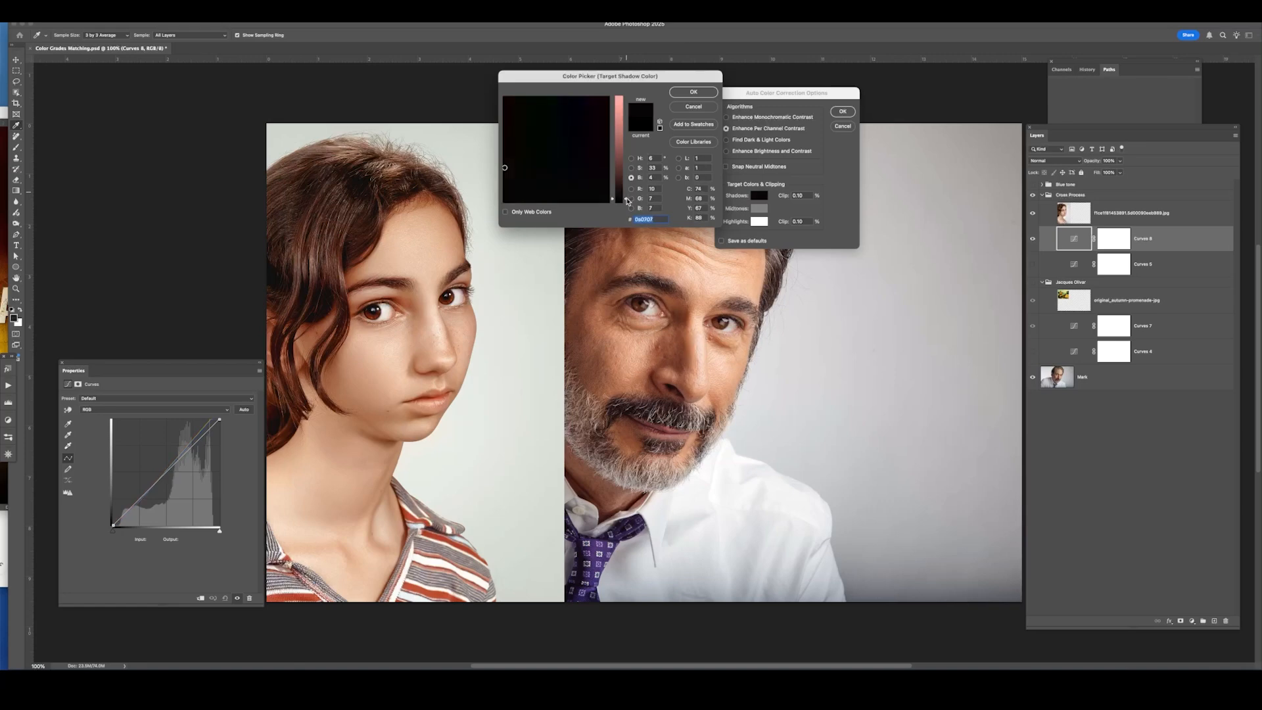
drag(626, 199, 627, 198)
click(691, 92)
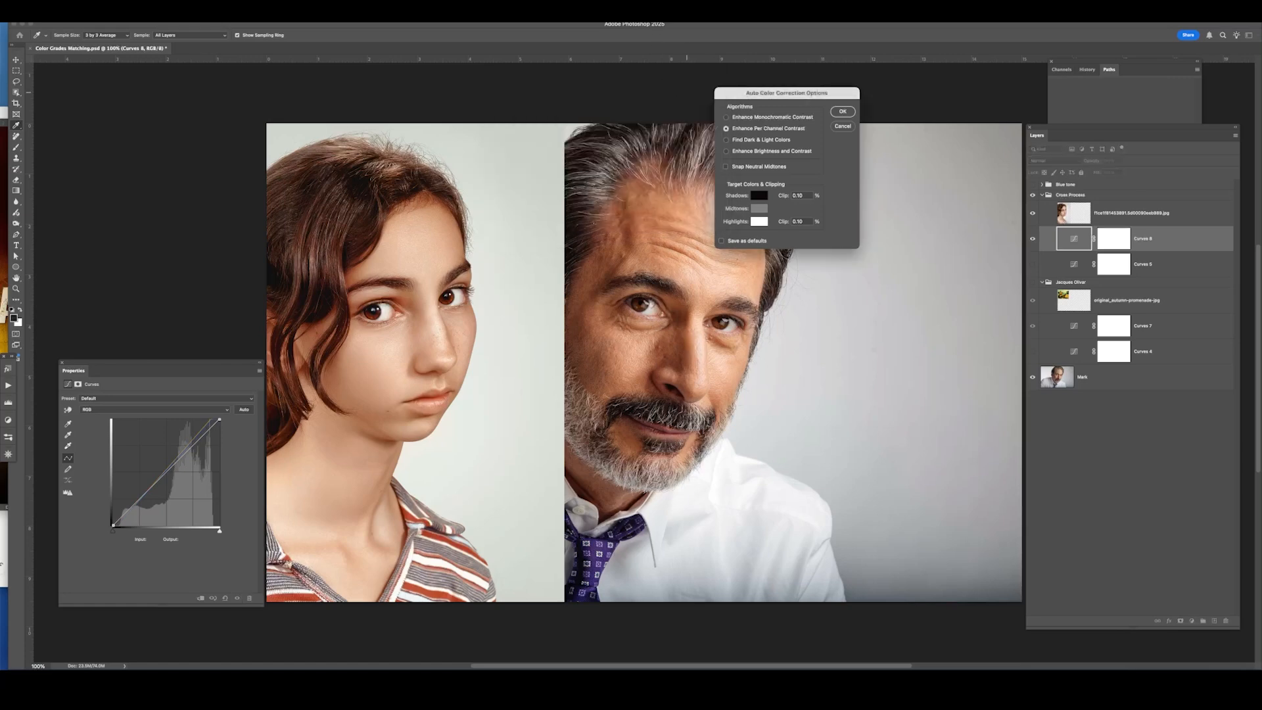
Set the target highlight color by sampling the white stripe on the girl's shirt.
click(758, 222)
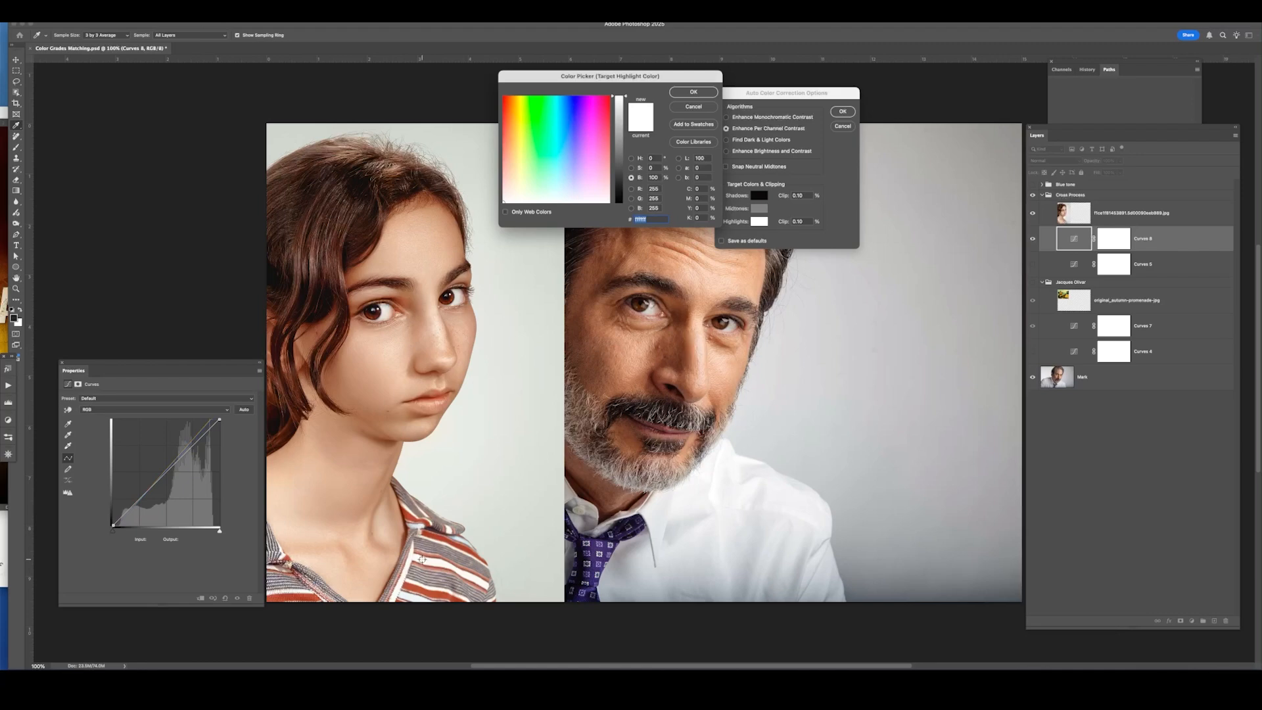
click(422, 560)
click(700, 93)
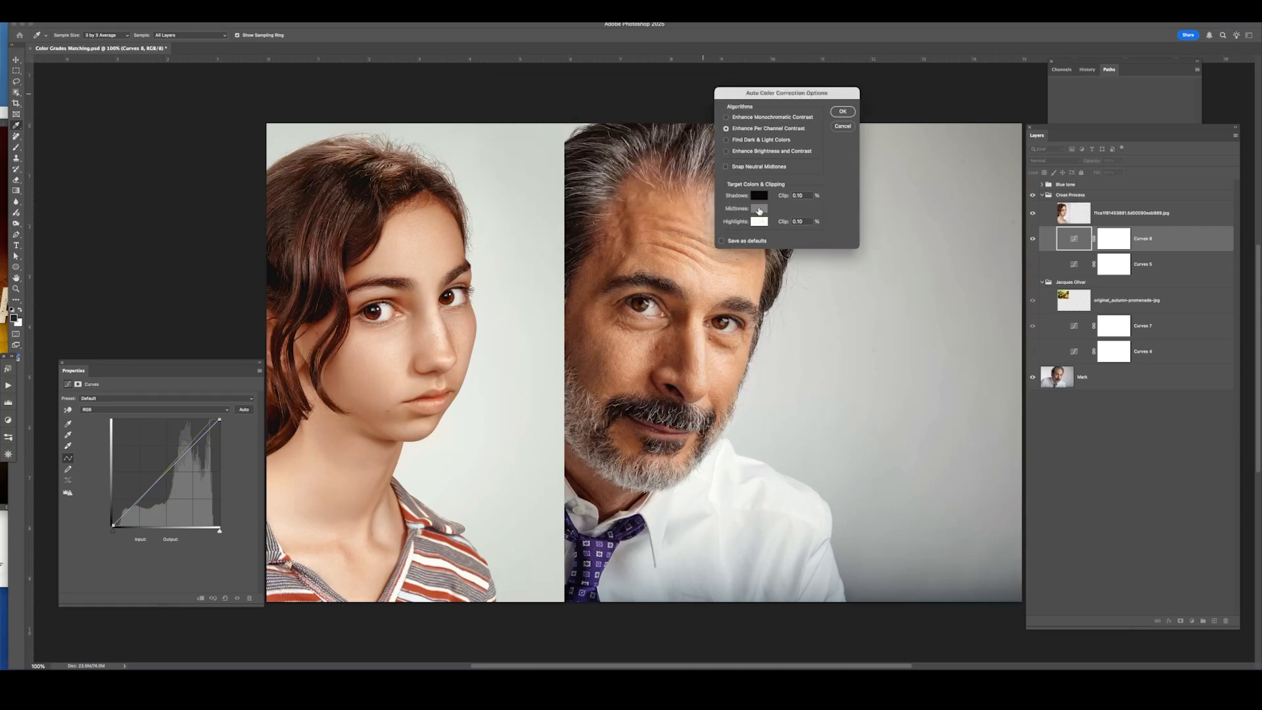
Set the target midtone color by sampling the girl's cheek, with brightness set to 50%.
click(759, 209)
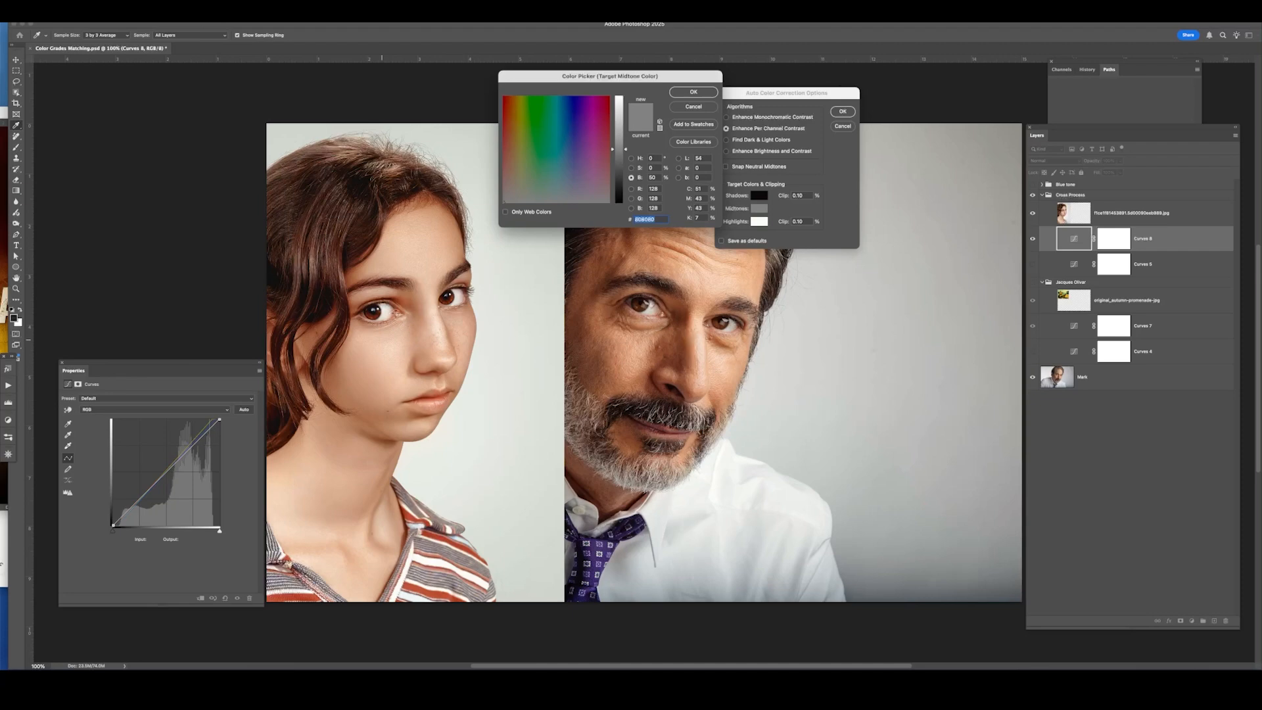
click(309, 339)
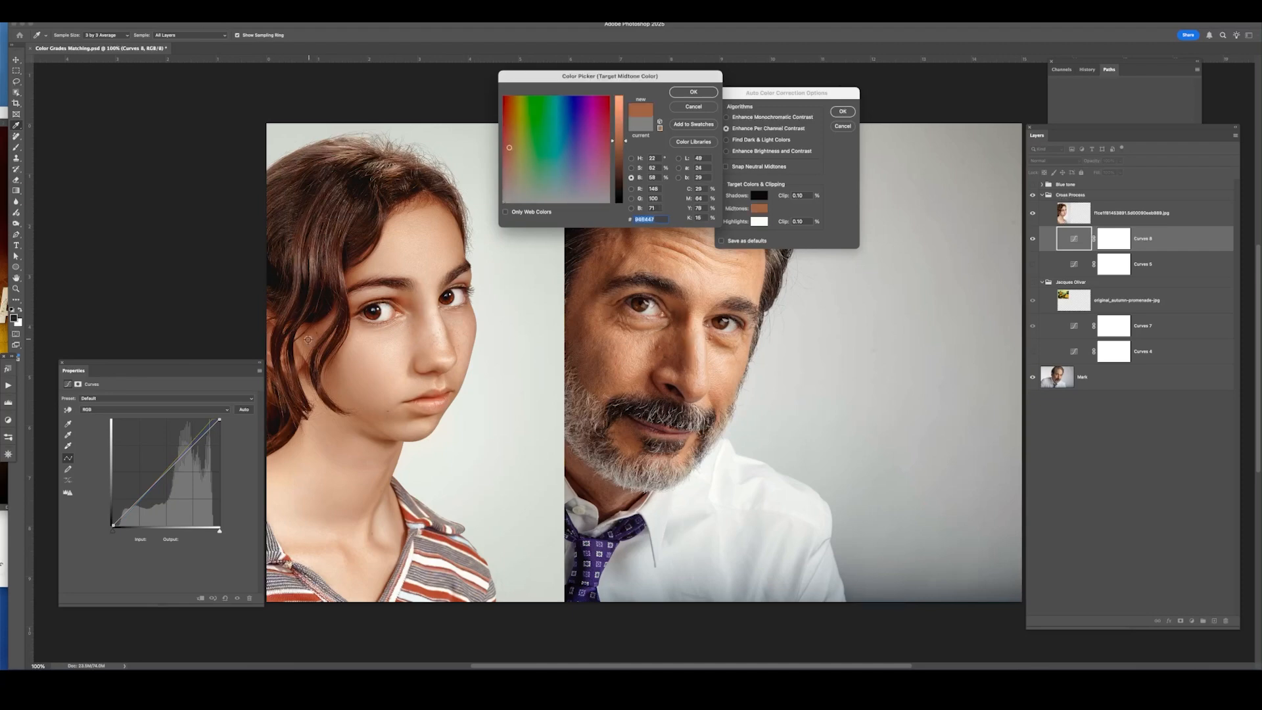
click(310, 338)
click(312, 336)
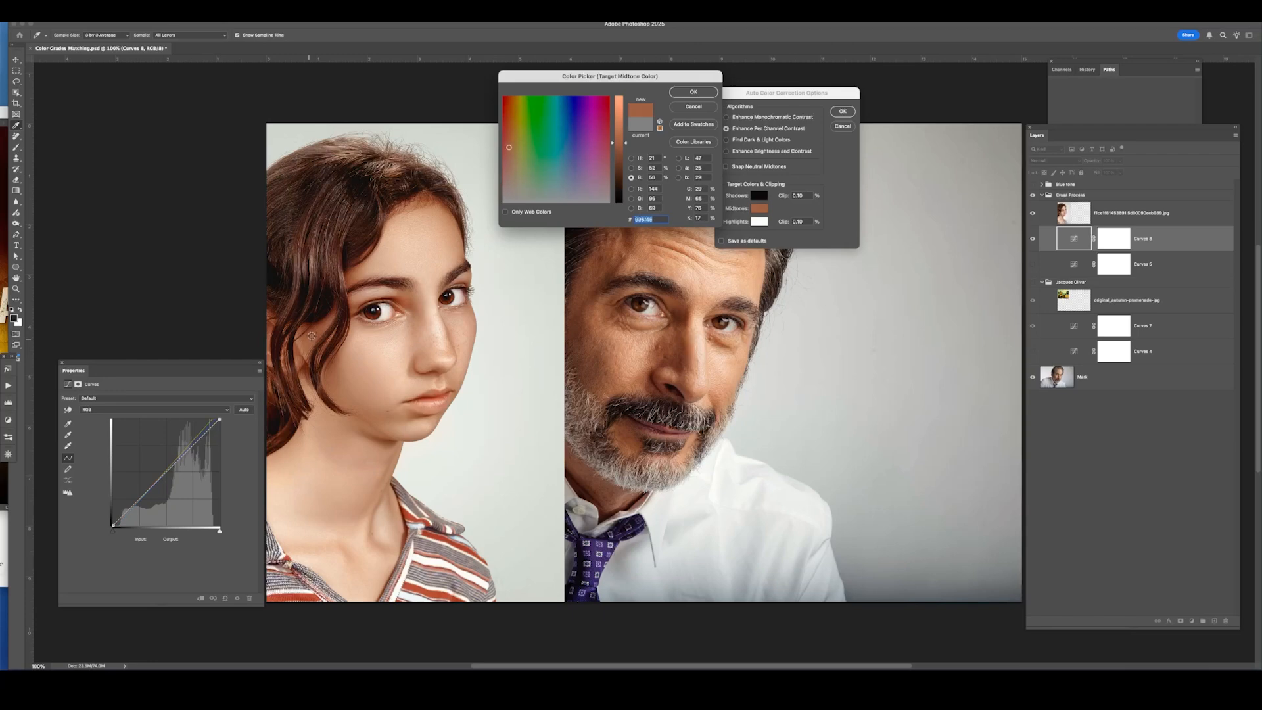
click(652, 177)
text(50)
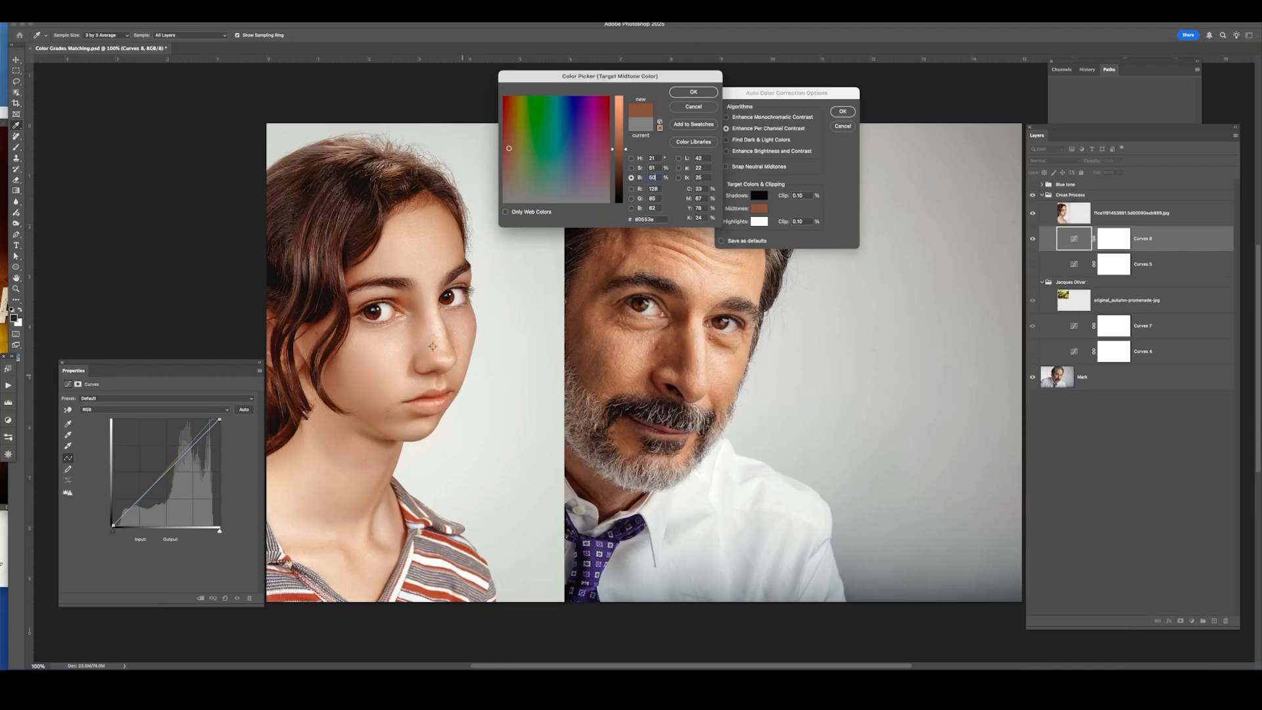
click(694, 92)
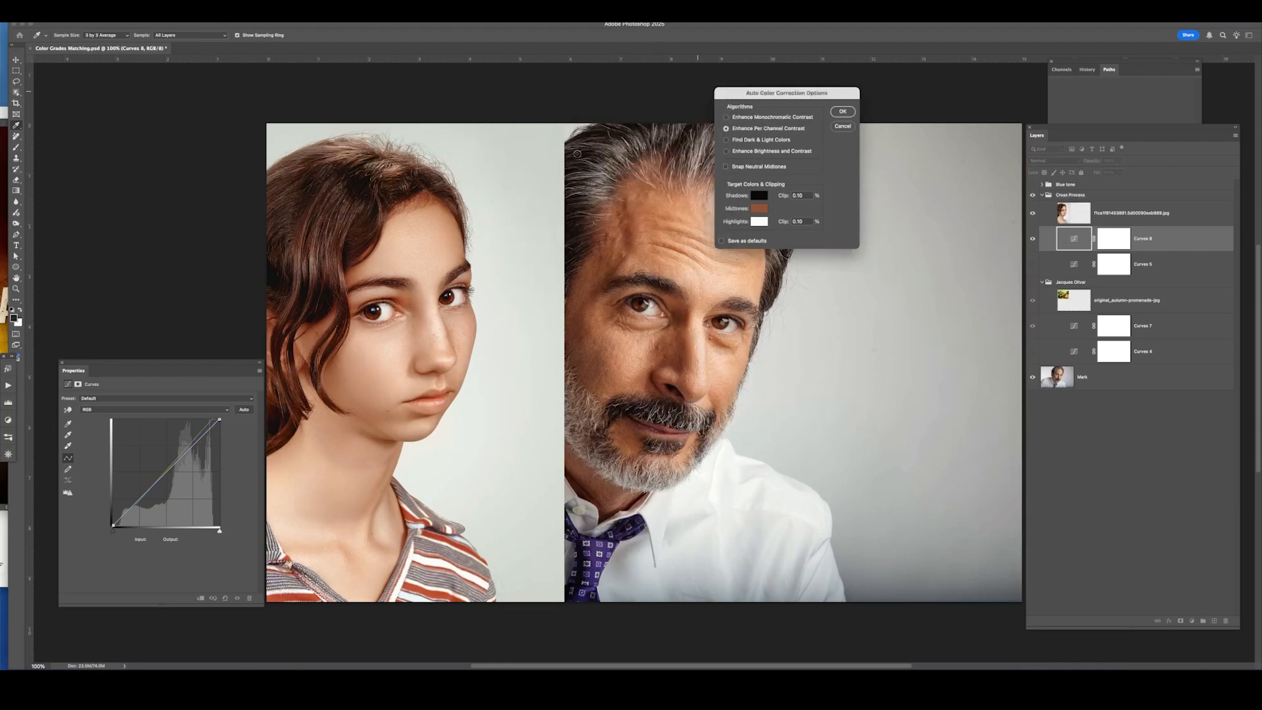
Apply the auto color correction without saving the target colors as defaults.
click(843, 111)
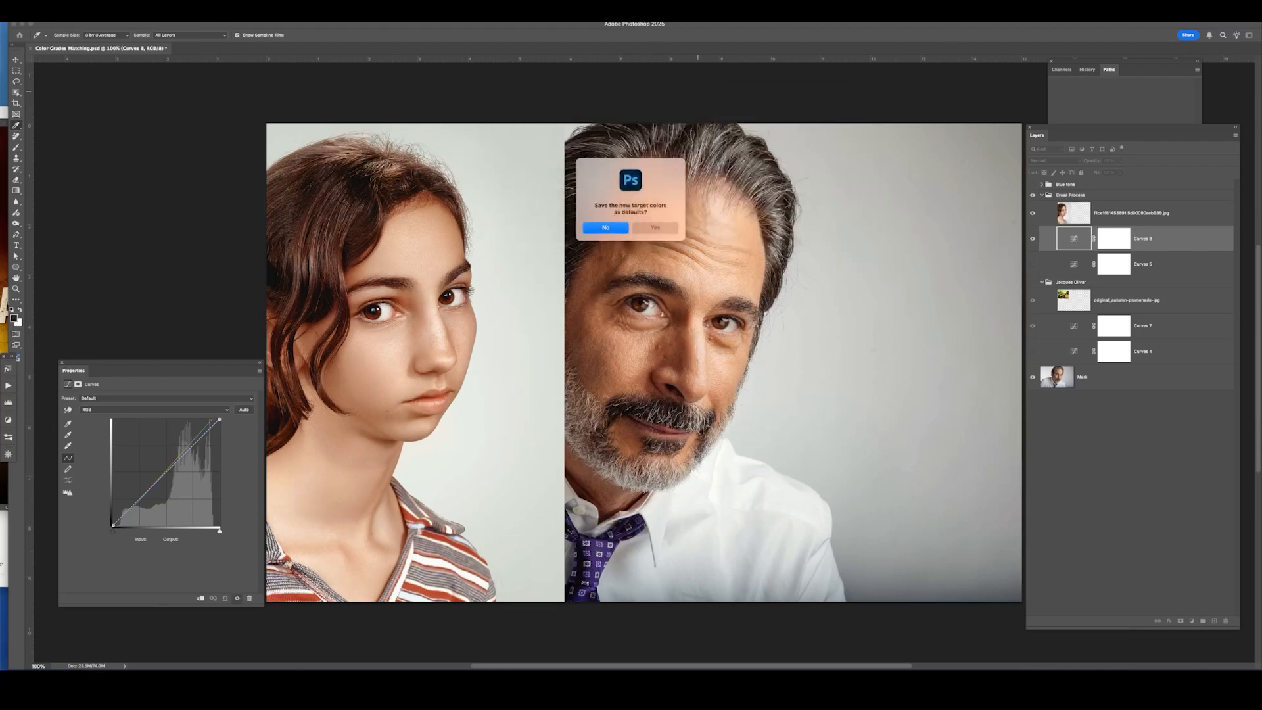
click(606, 229)
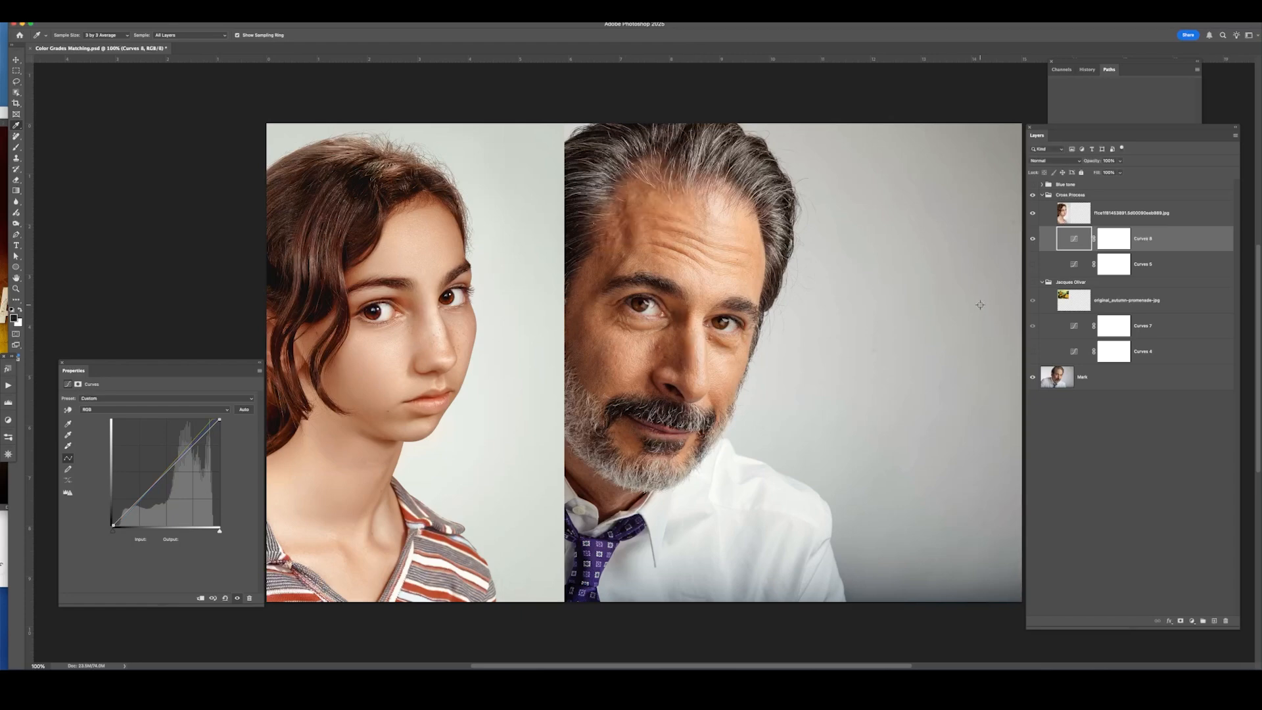
Toggle the Curves 6 layer's visibility repeatedly to compare the portrait before and after the grade.
click(1032, 239)
click(1032, 239)
click(1032, 239)
click(1032, 239)
click(1032, 239)
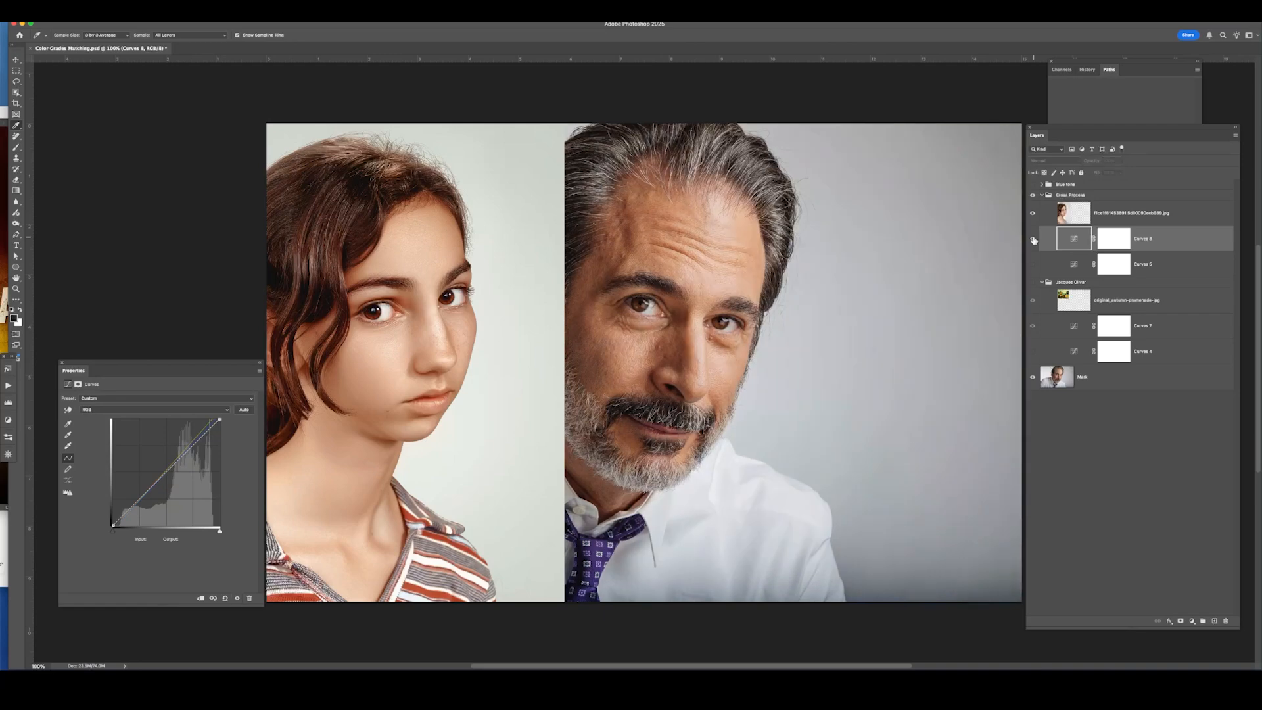
click(1032, 239)
click(1032, 239)
click(1032, 239)
click(1032, 239)
click(1032, 239)
click(1033, 239)
click(1032, 239)
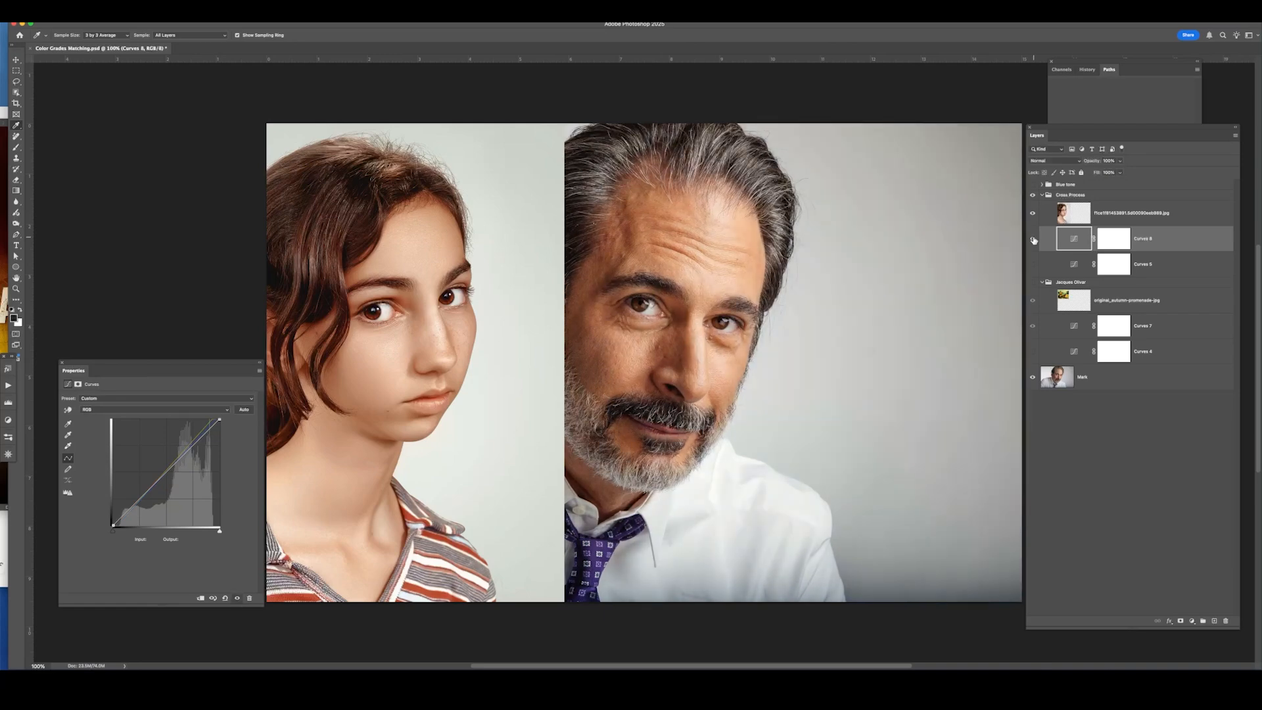
click(1032, 239)
click(1033, 239)
click(1033, 241)
click(1032, 240)
click(1032, 241)
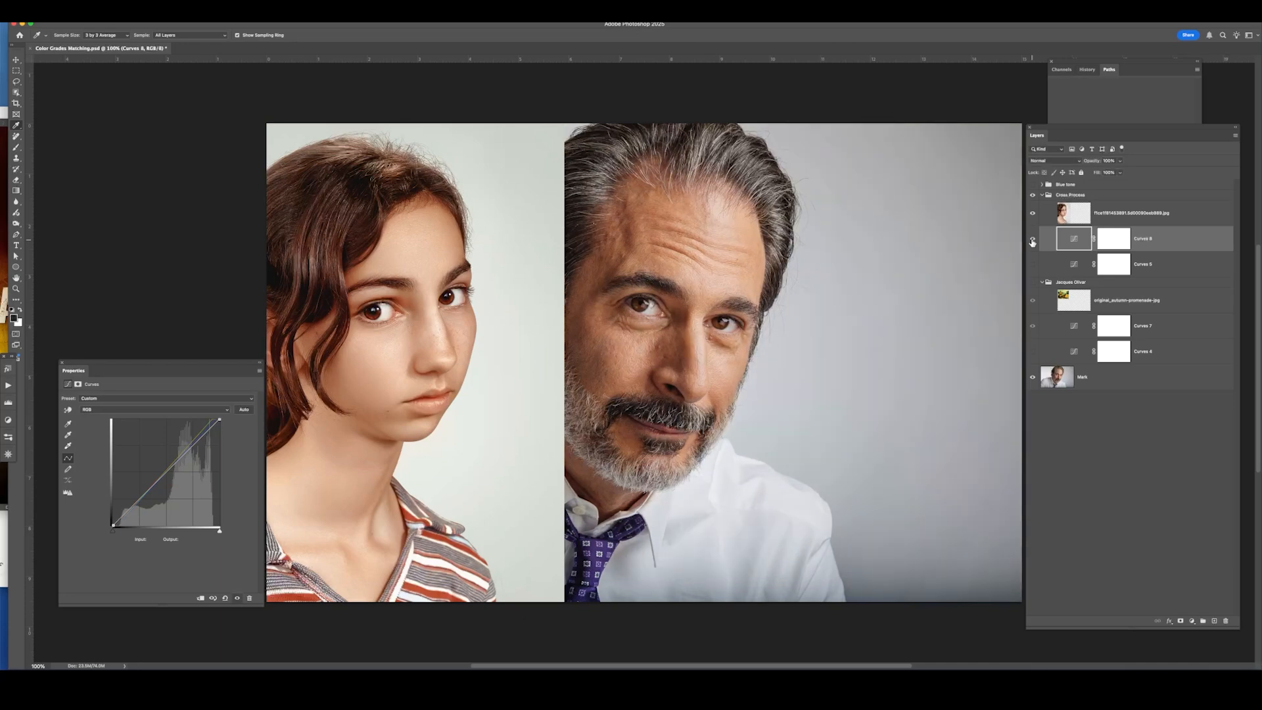
click(1032, 241)
click(1033, 241)
Hide the Cross Process group, then show and expand the Blue tone group.
click(1032, 195)
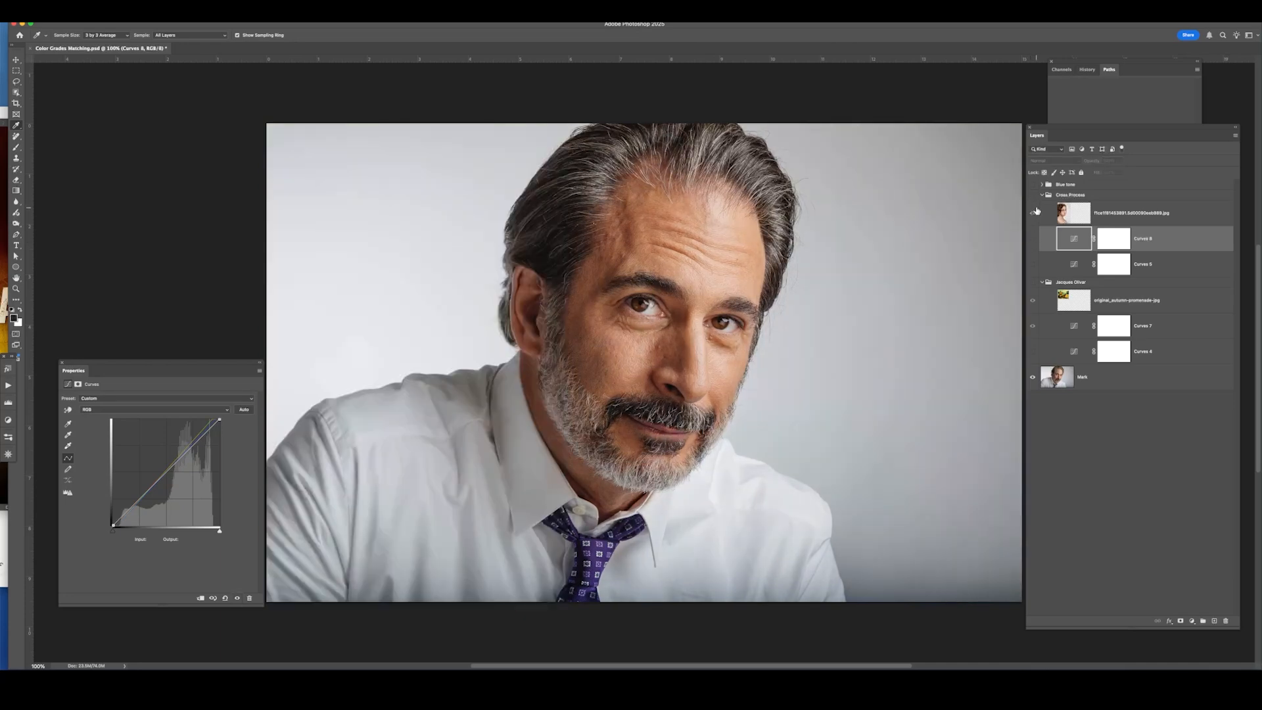
click(1032, 184)
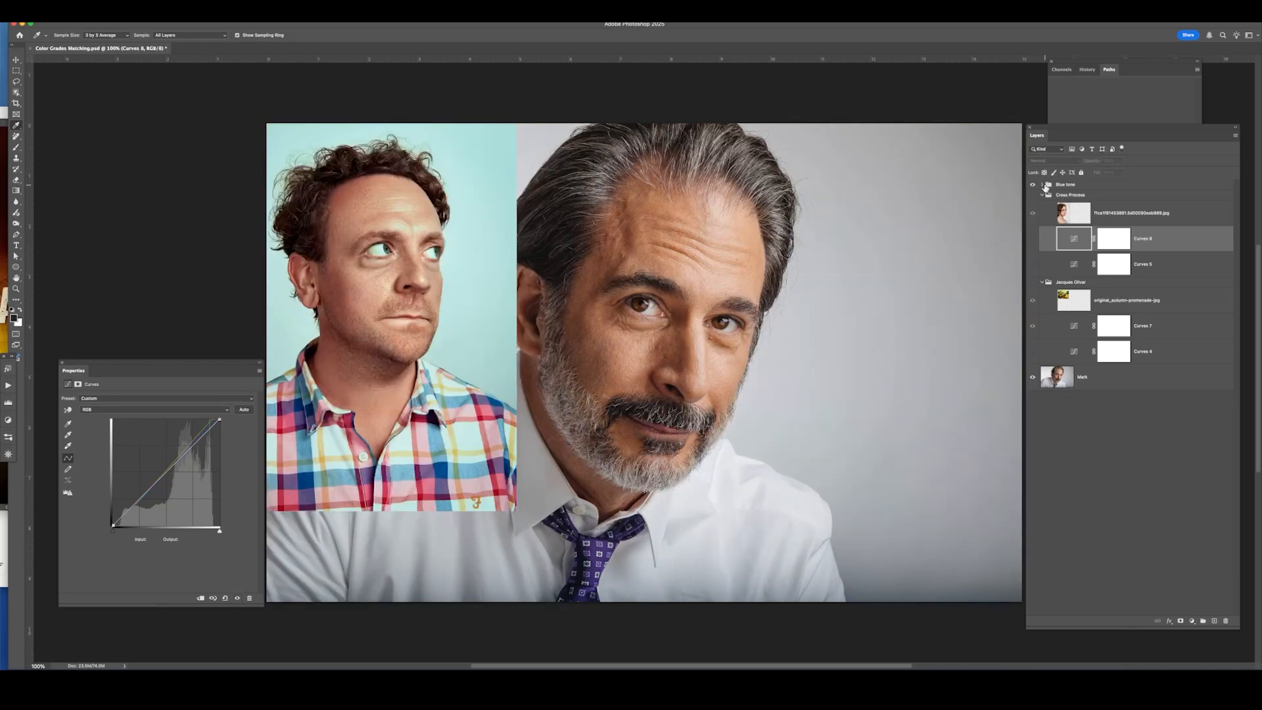
click(1045, 188)
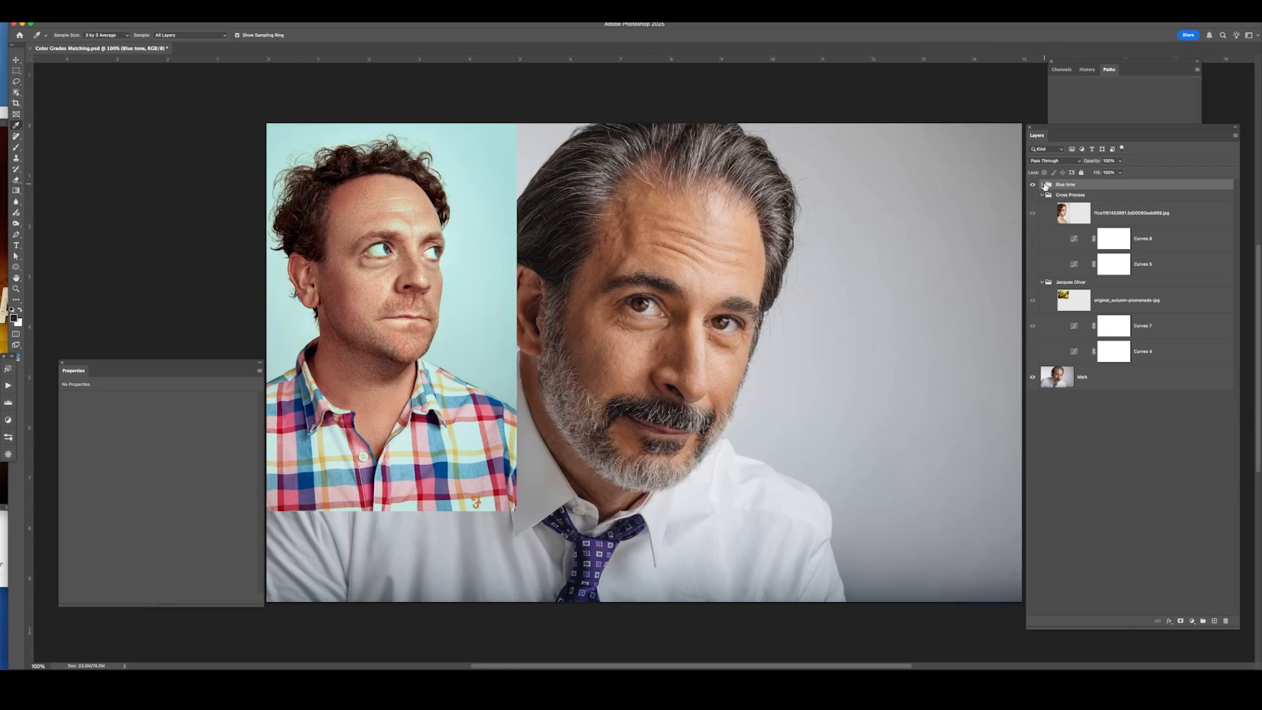
click(1041, 185)
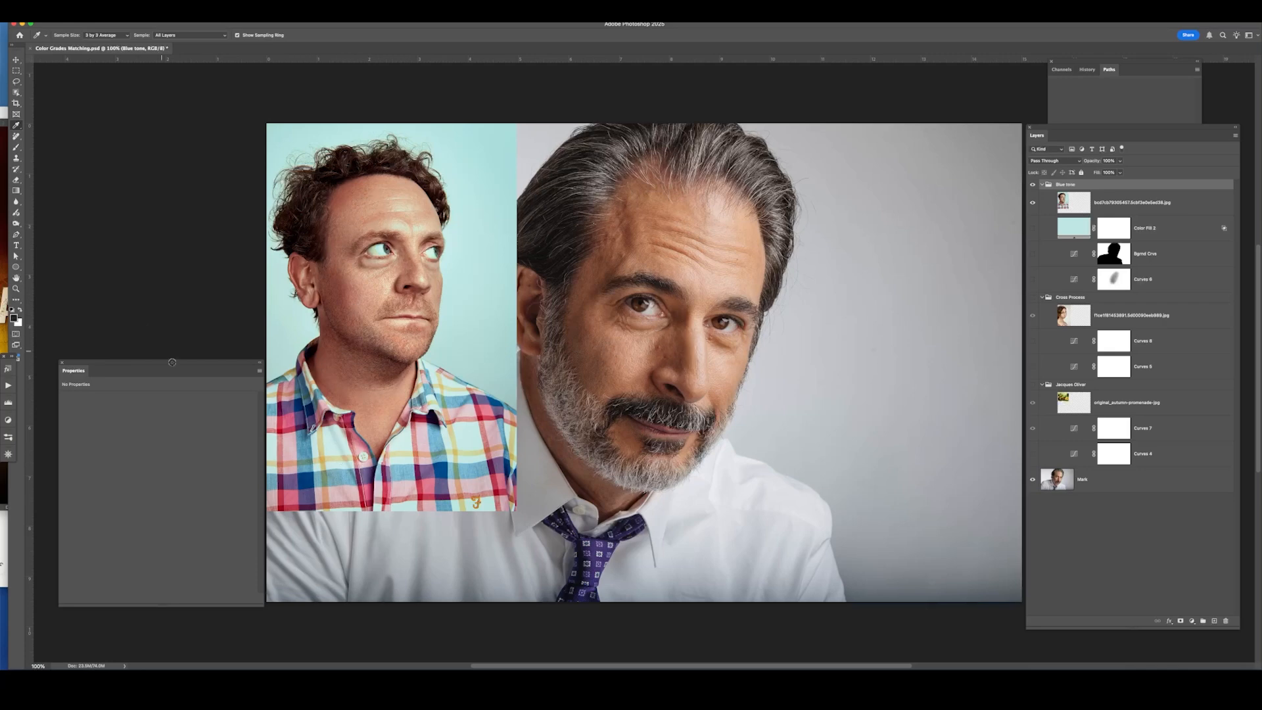
Inspect the Blue tone group's Curves, mask and Color Fill layers, toggling their visibility to preview the effect.
click(1170, 289)
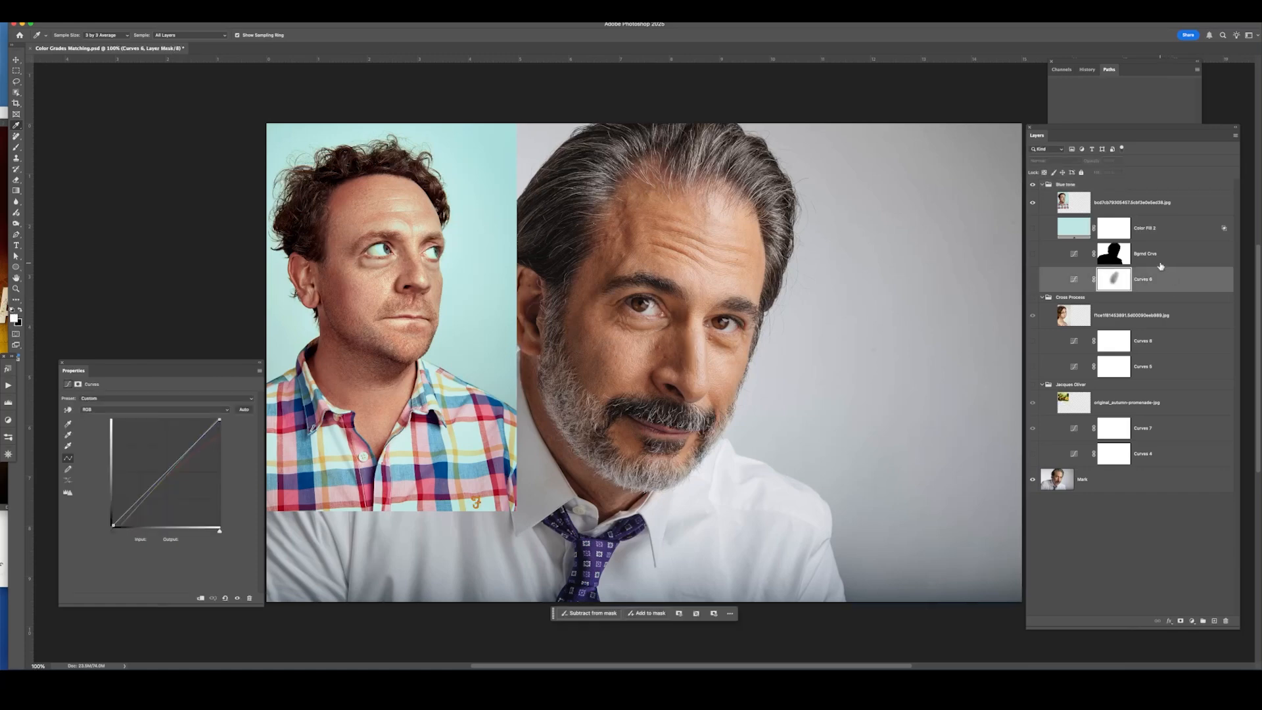
click(1166, 245)
click(1164, 228)
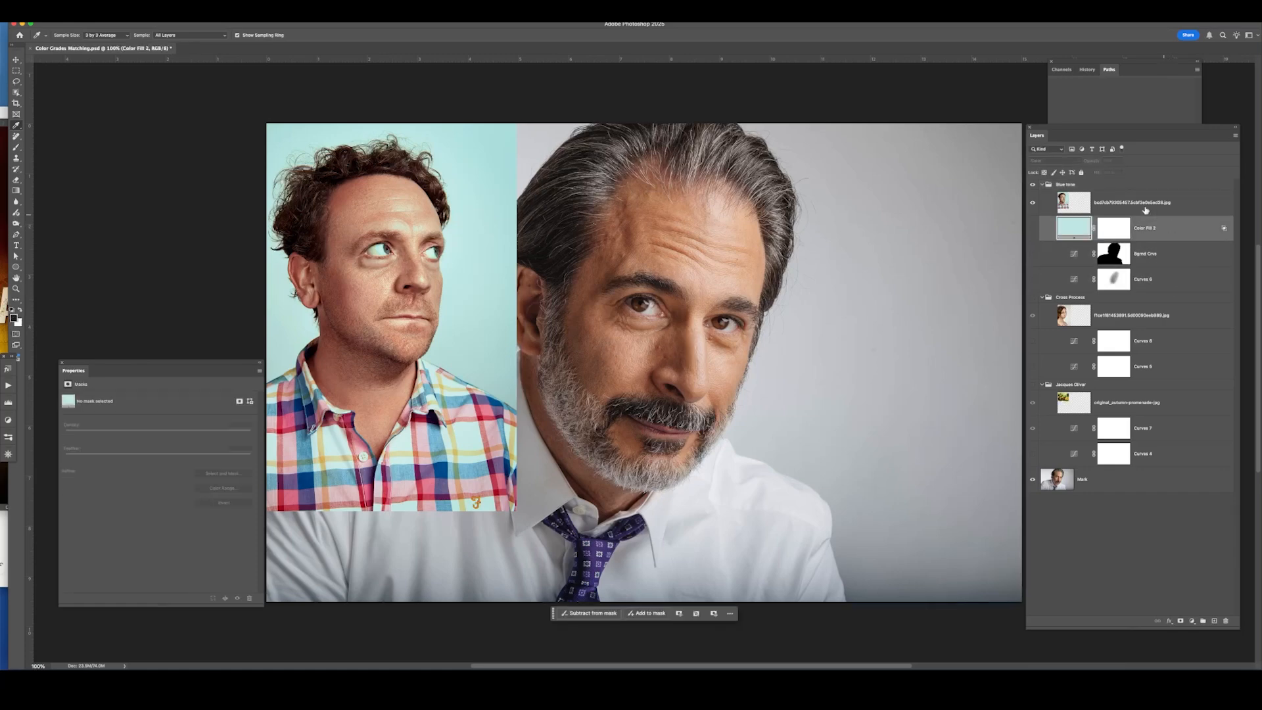
click(1032, 280)
click(1032, 254)
click(1032, 228)
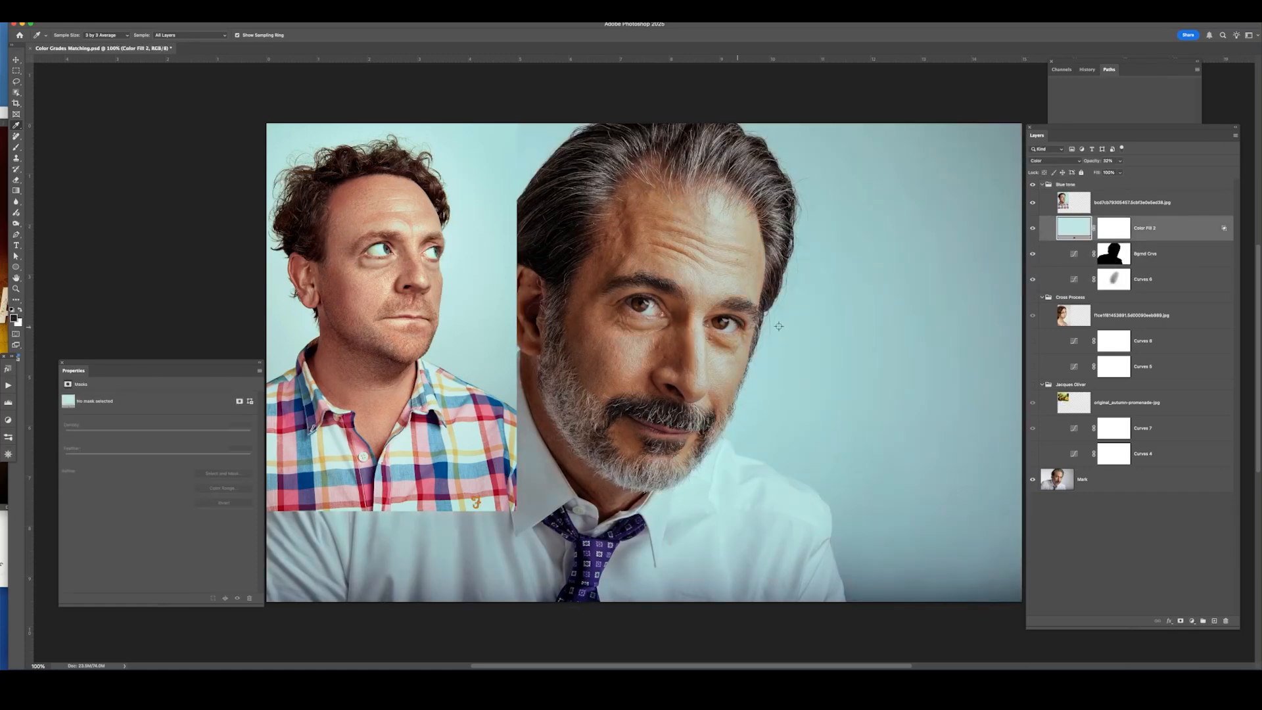
drag(1032, 228, 1033, 279)
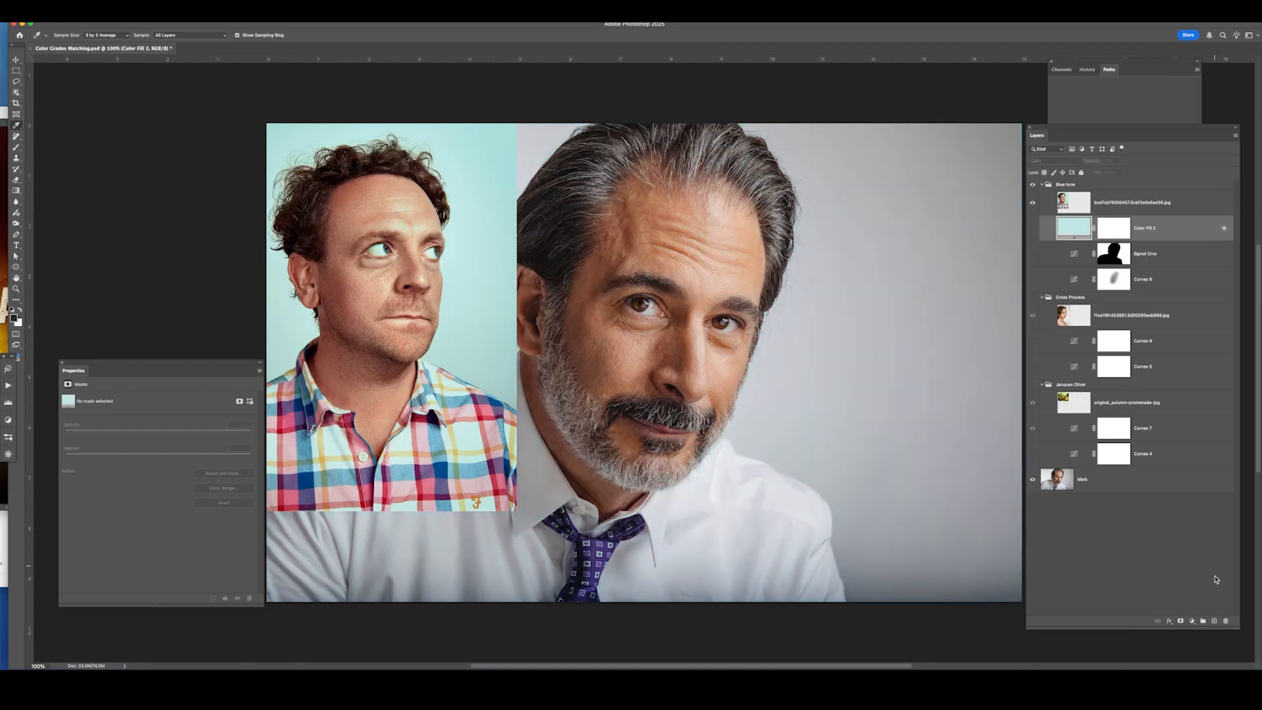
Add a new Curves adjustment layer above the Color Fill 2 layer in the Blue tone group.
click(1190, 621)
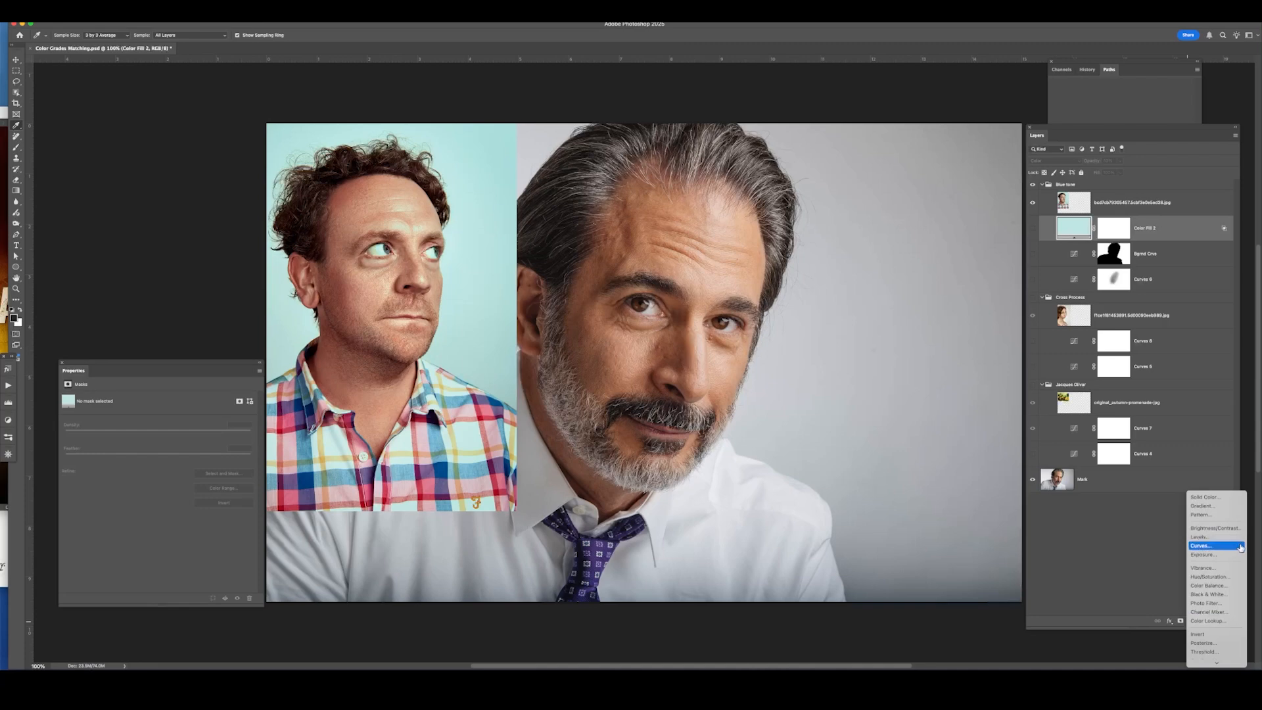
click(1200, 545)
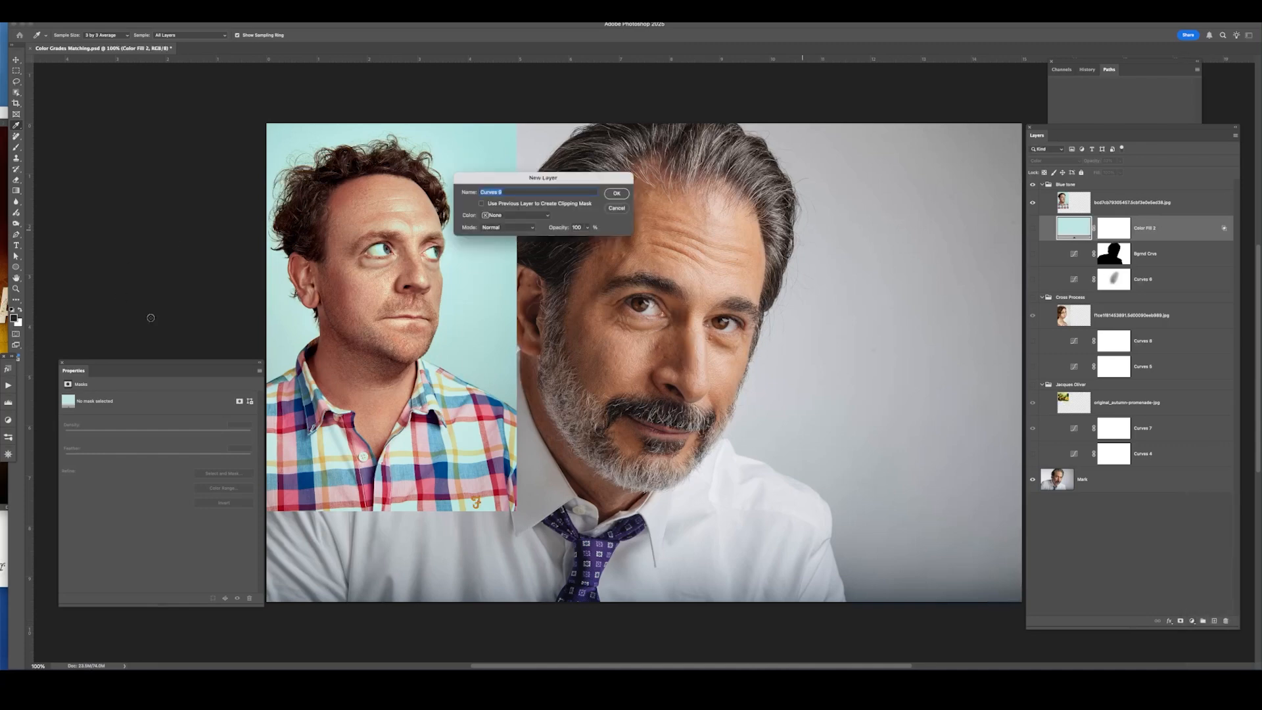
click(617, 194)
click(1075, 229)
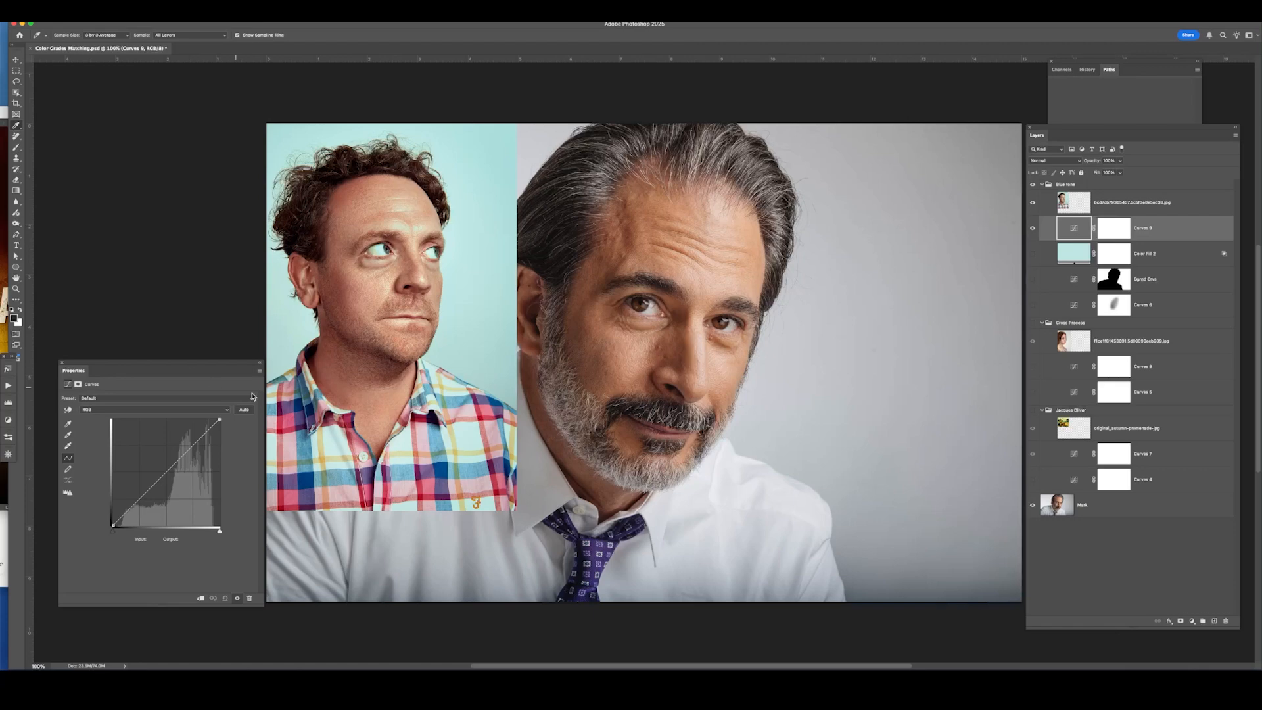
Open the Curves auto color correction options and sample the shadow target color from the reference's dark hair.
click(260, 371)
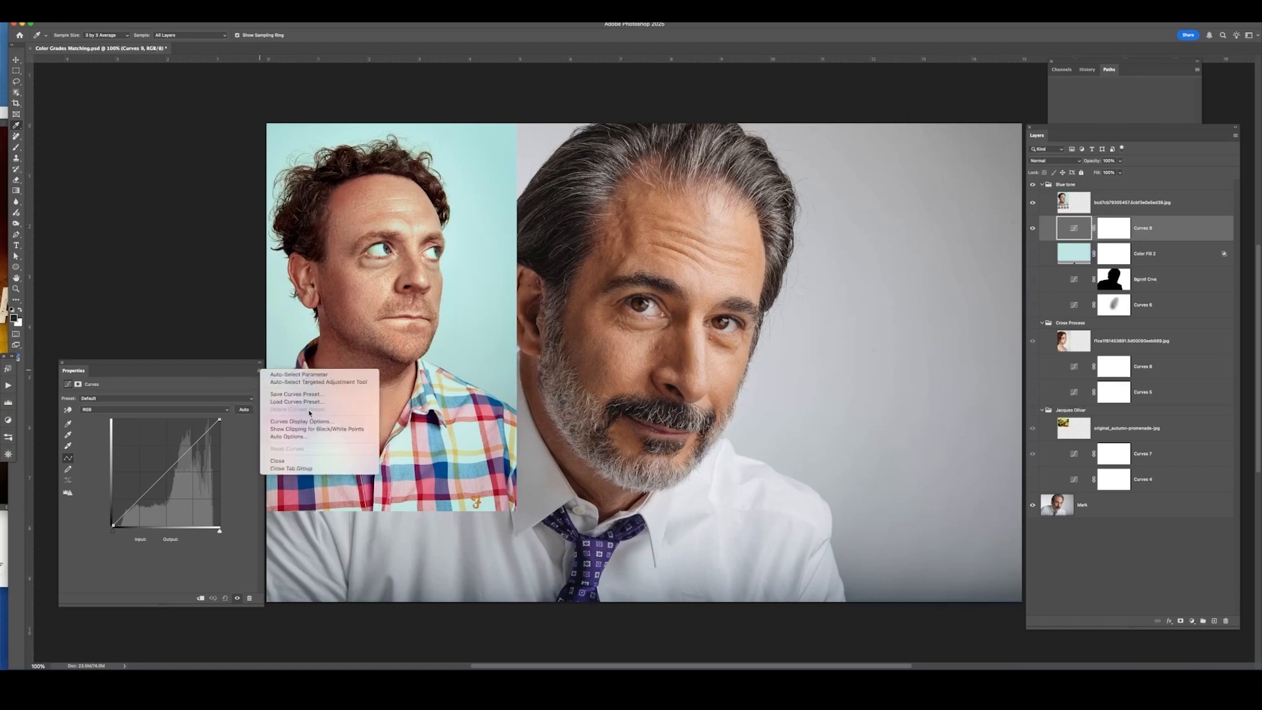
click(305, 438)
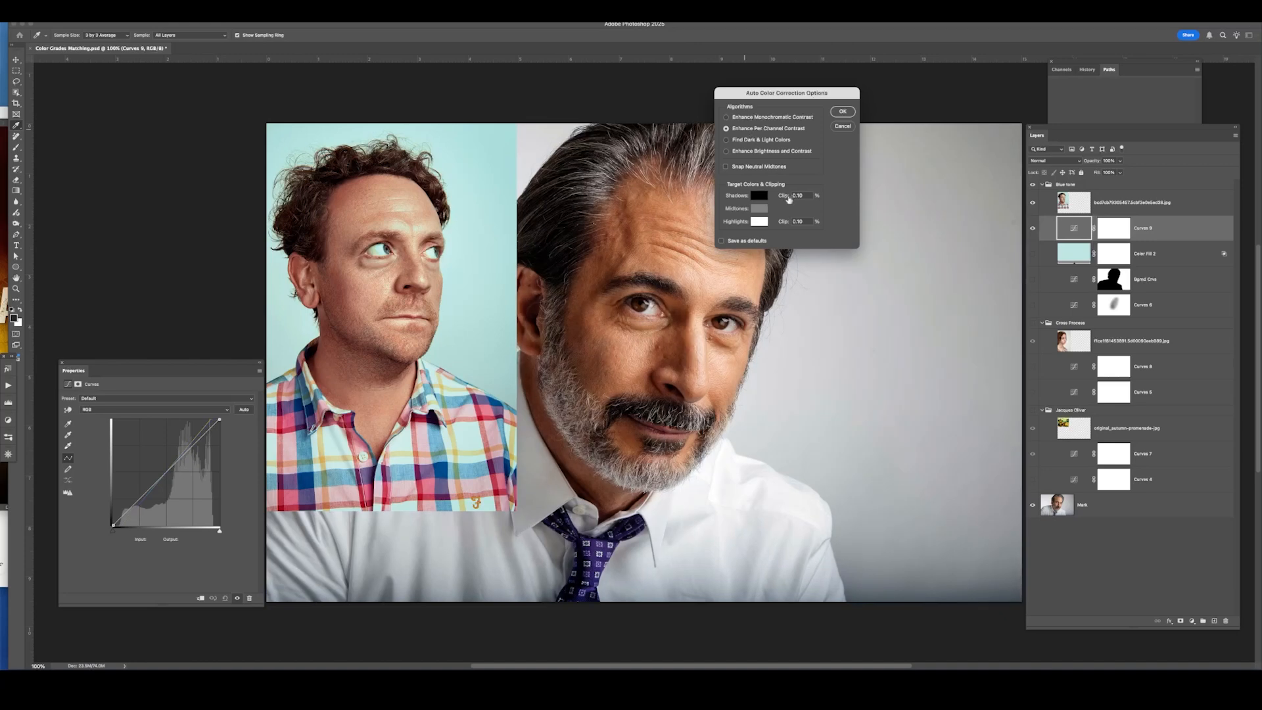
click(760, 197)
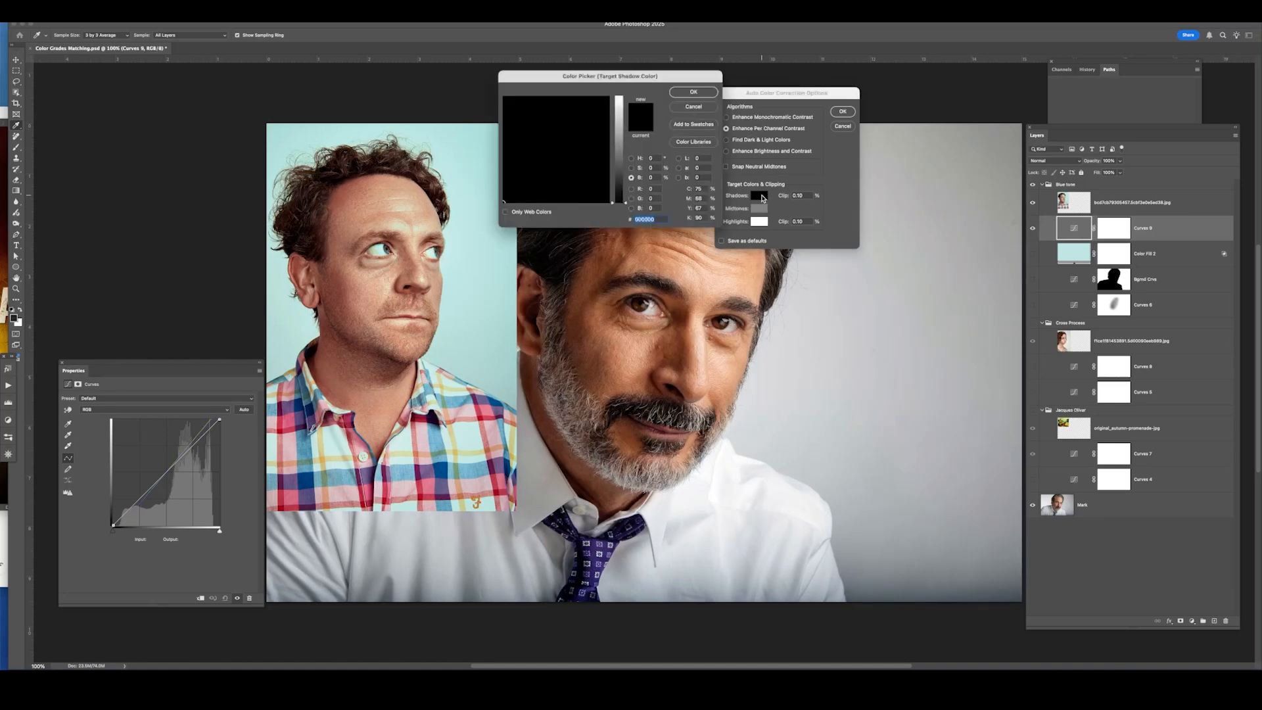
click(306, 234)
click(303, 237)
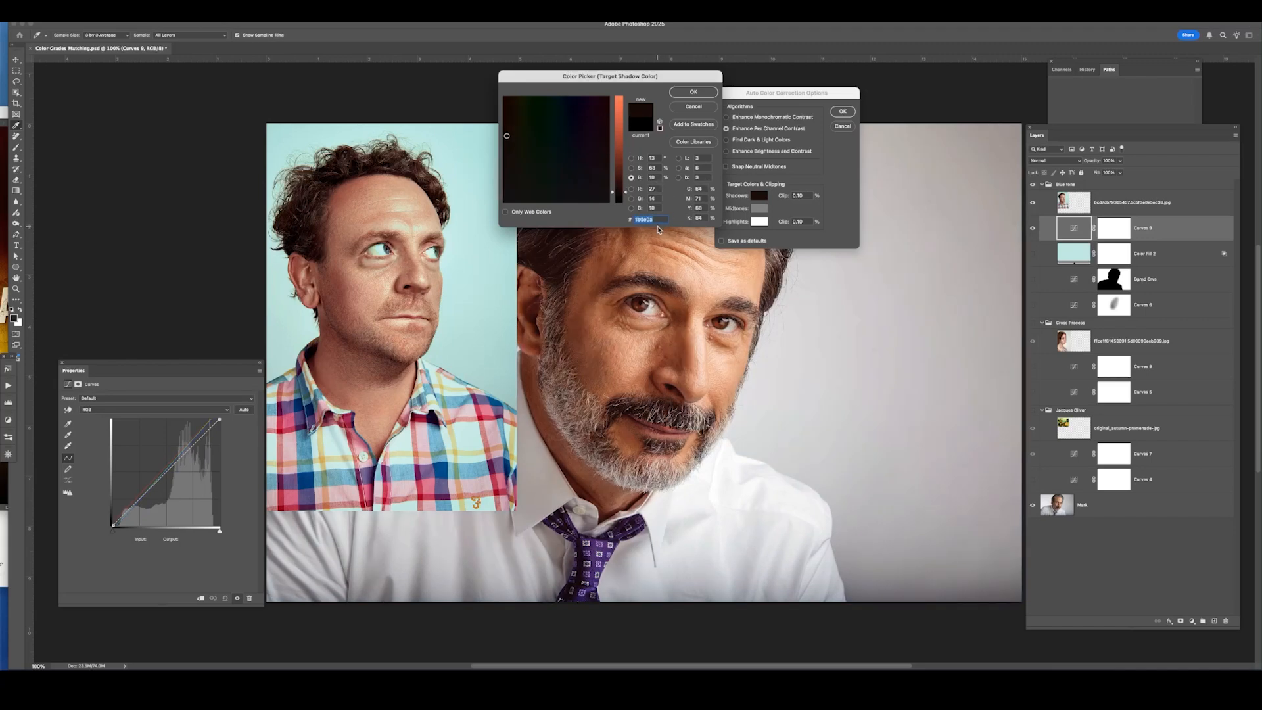
click(693, 92)
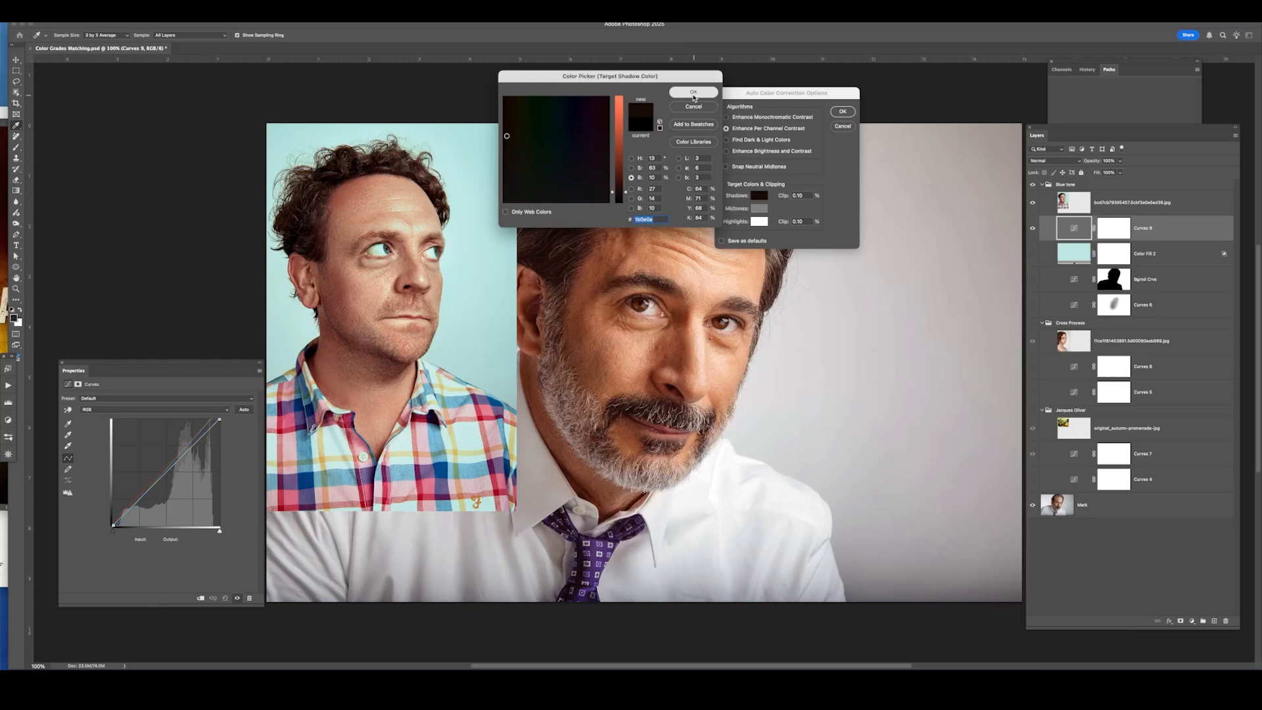
Sample the highlight target color from a light area of the reference and brighten it slightly.
click(761, 223)
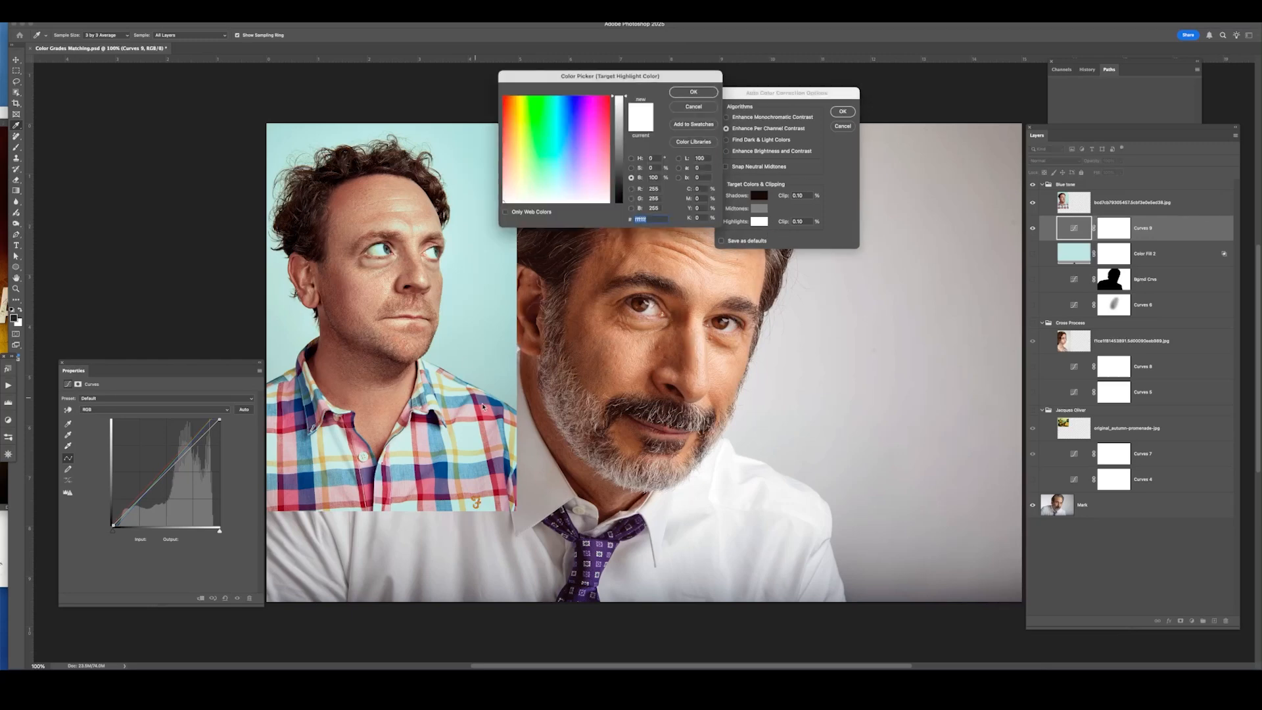
click(468, 434)
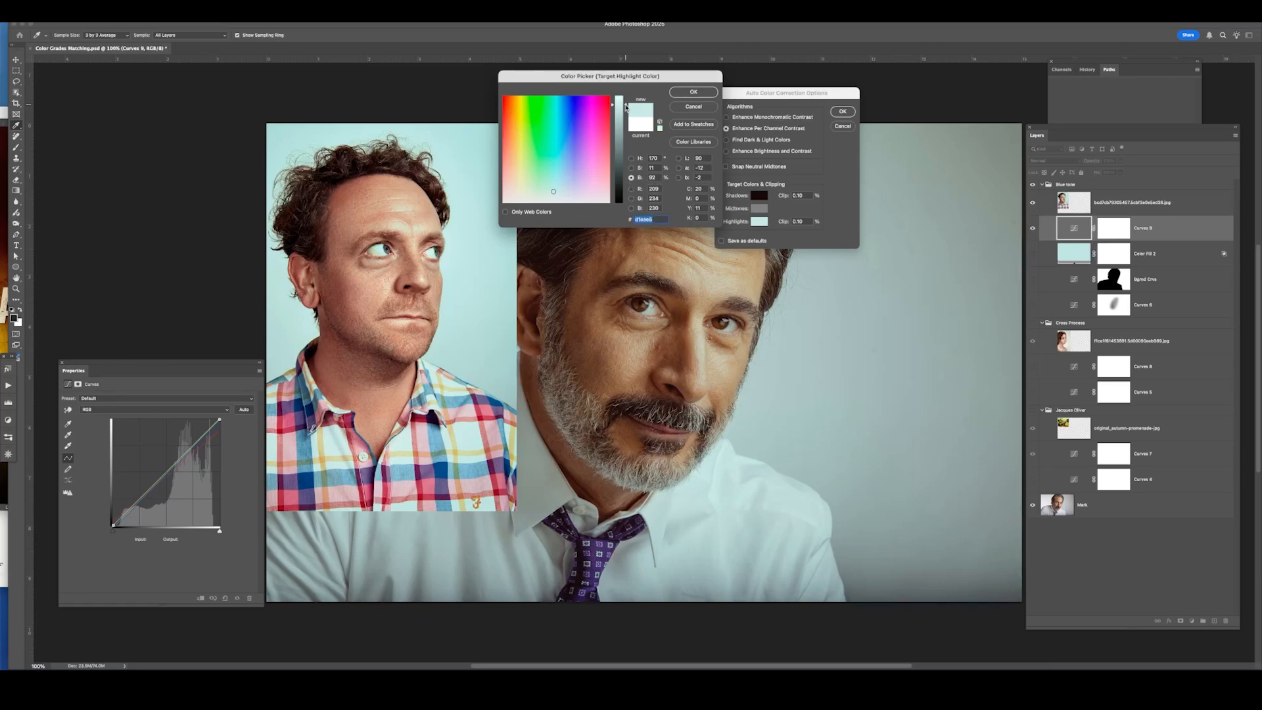
drag(626, 107, 626, 101)
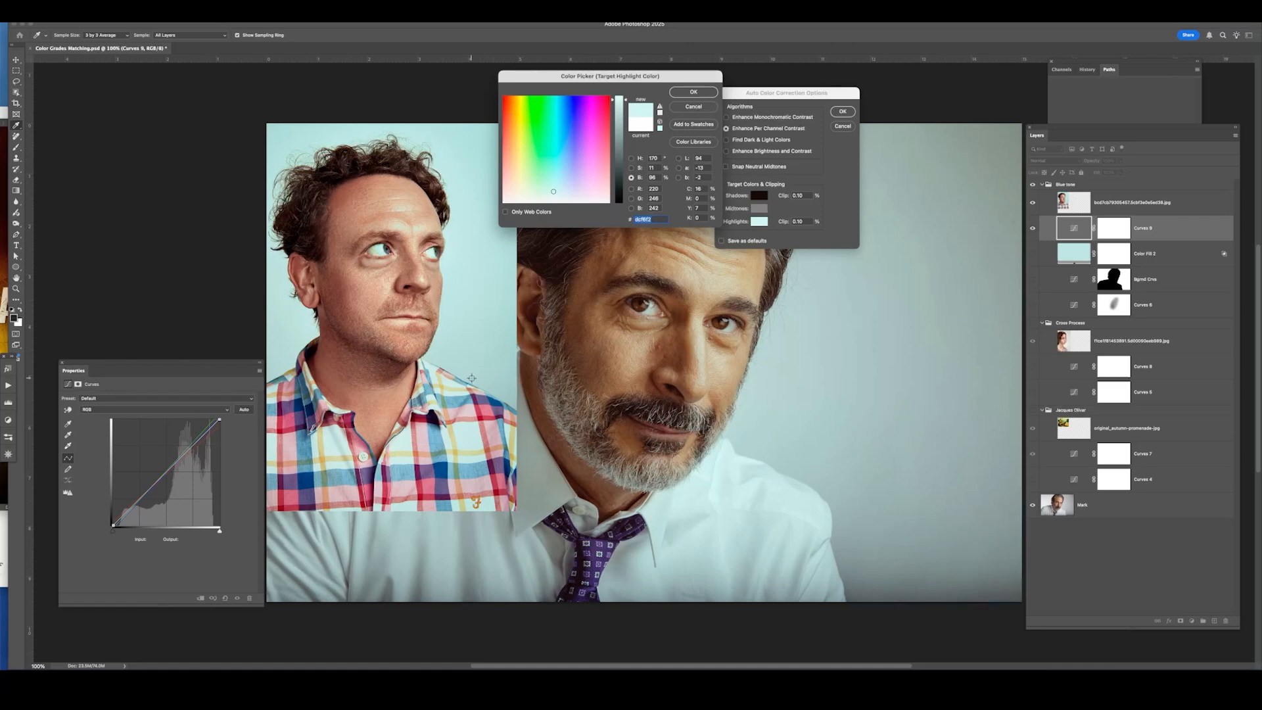
click(692, 95)
Sample the midtone target color from the reference subject's skin.
click(758, 209)
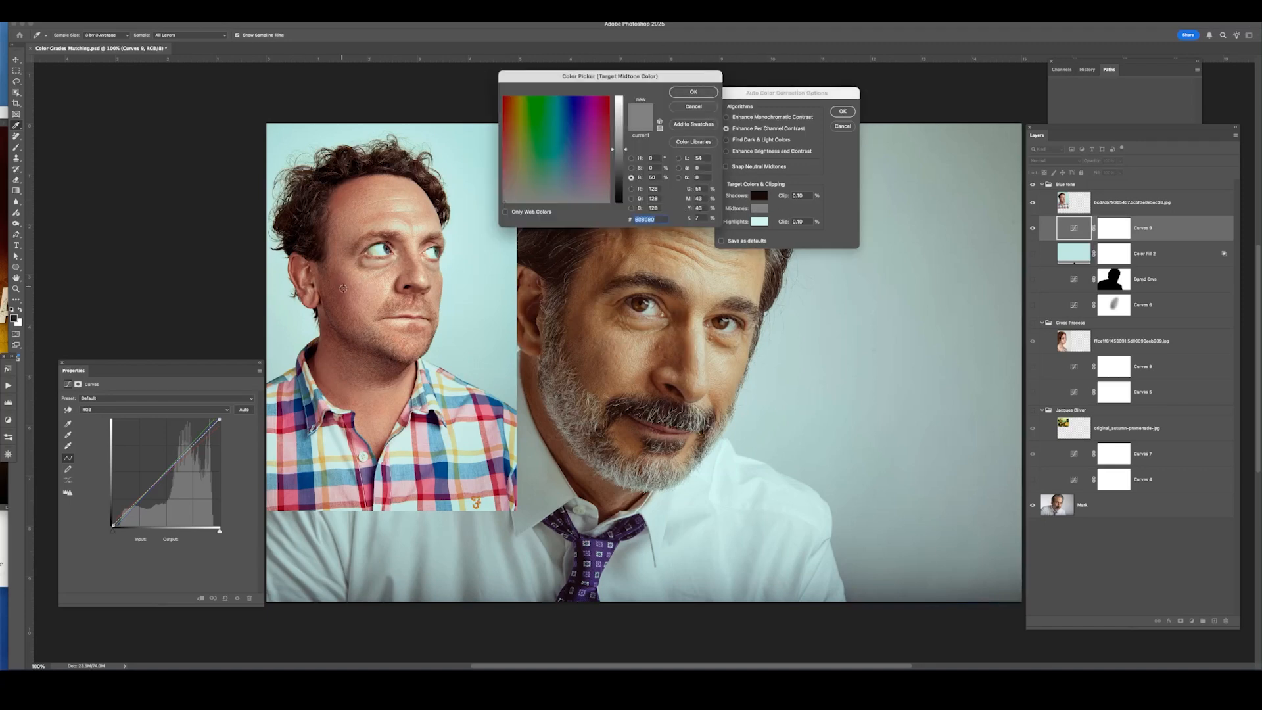
click(340, 291)
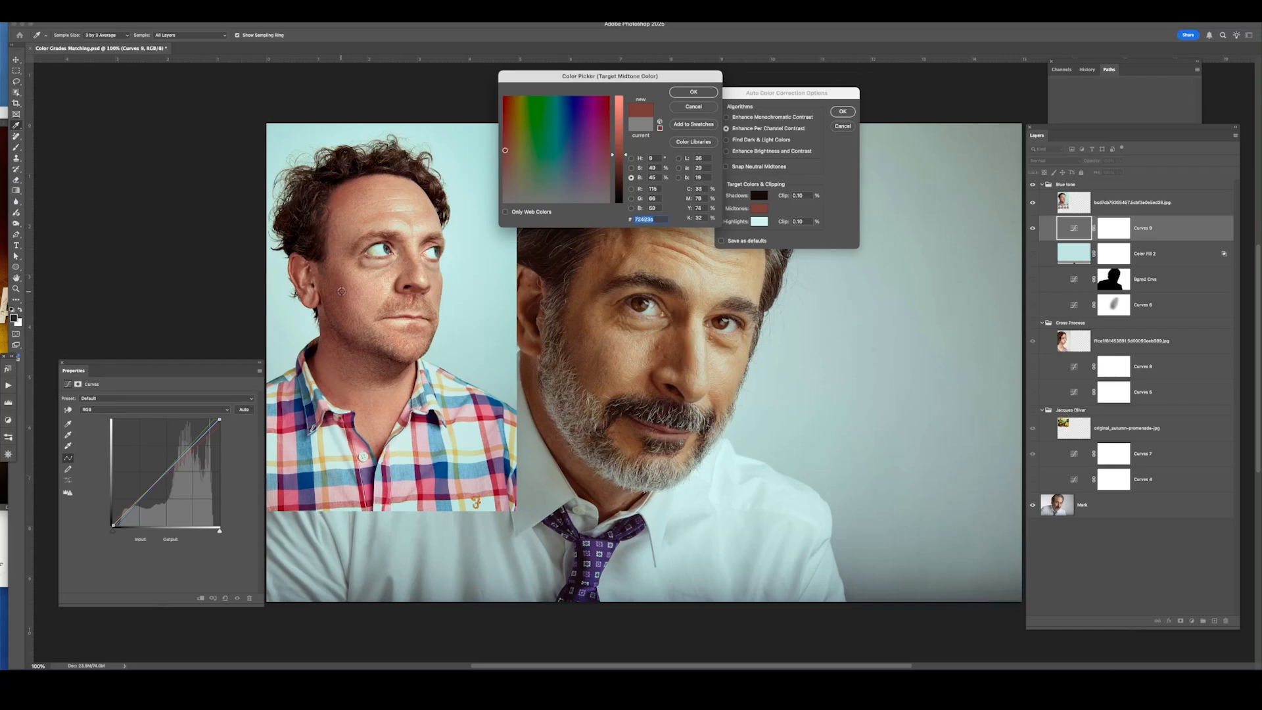
click(343, 291)
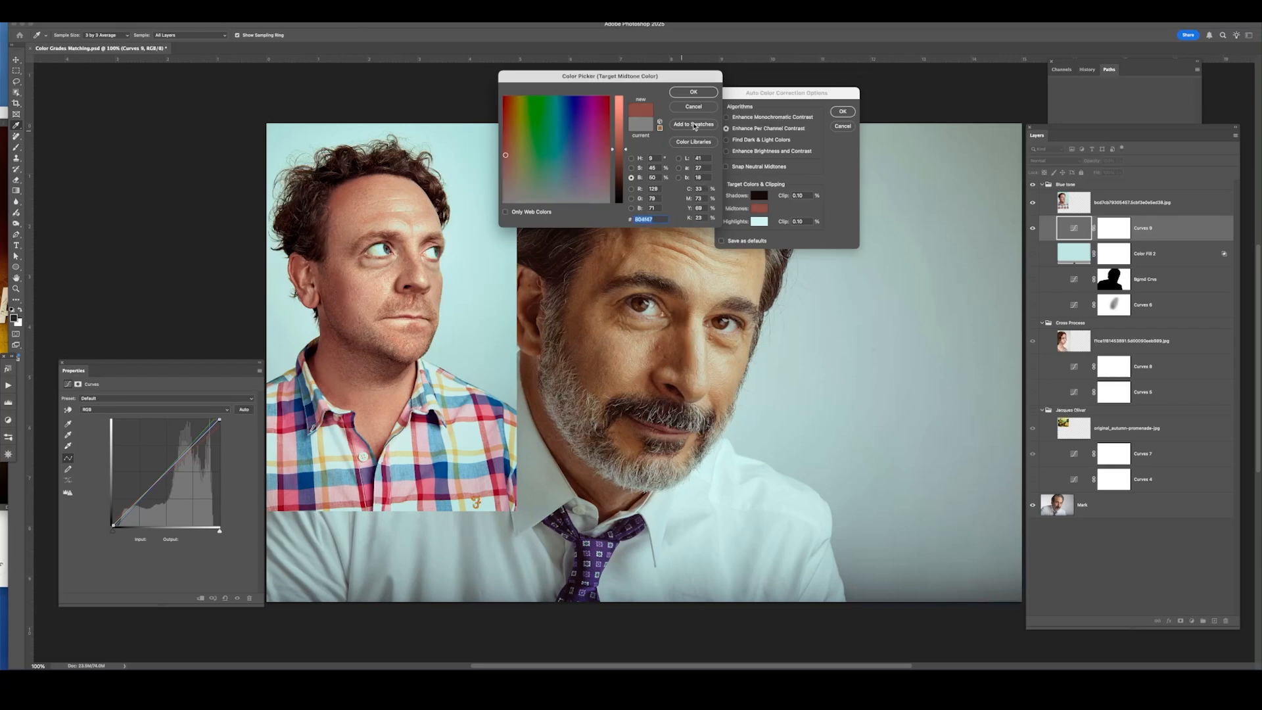
click(698, 94)
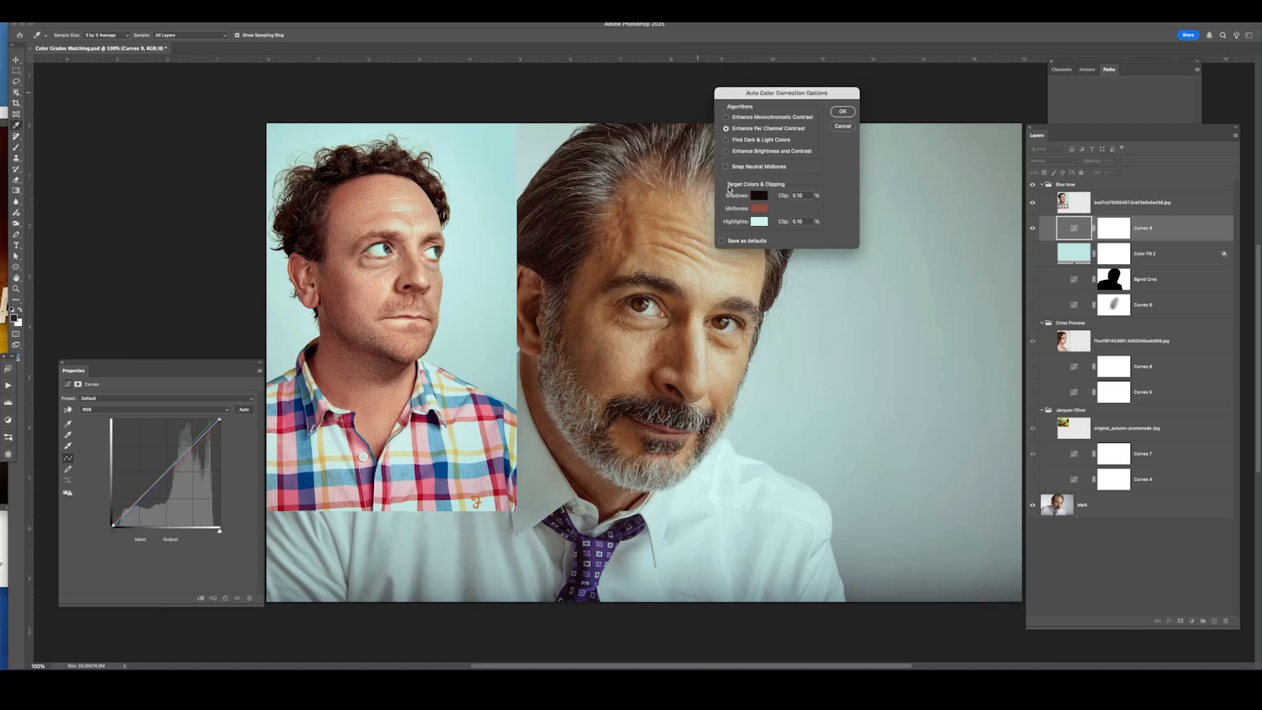
Apply the auto color correction without saving the target colors as defaults.
click(843, 113)
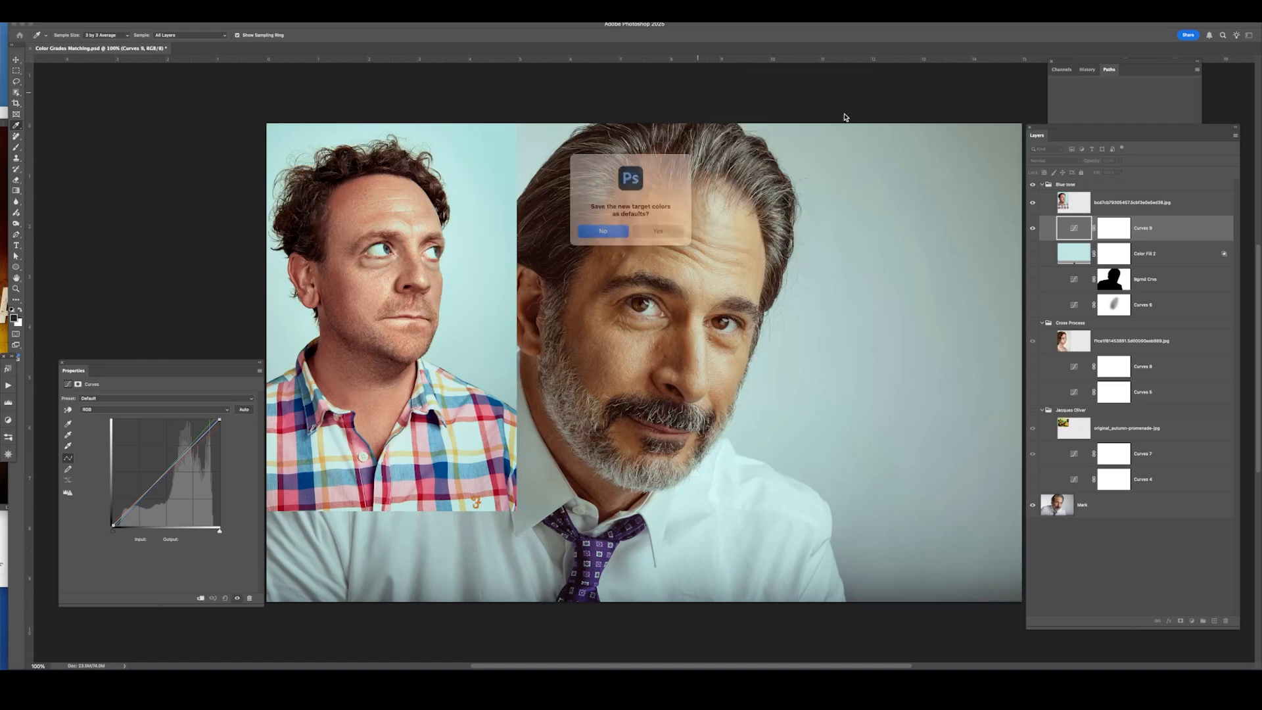
click(613, 229)
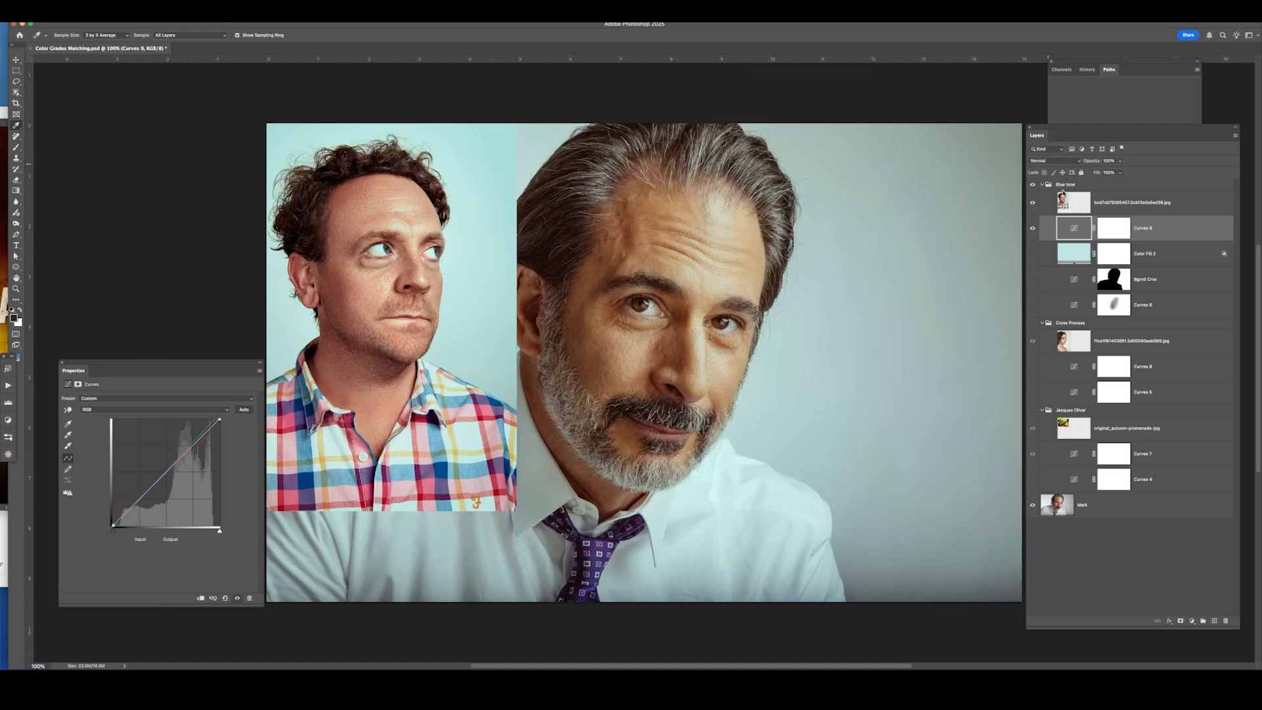
Paint black with the Brush on the Curves 9 mask over the portrait's face to exclude it from the grade.
click(1032, 228)
click(1032, 228)
click(1033, 229)
click(1113, 228)
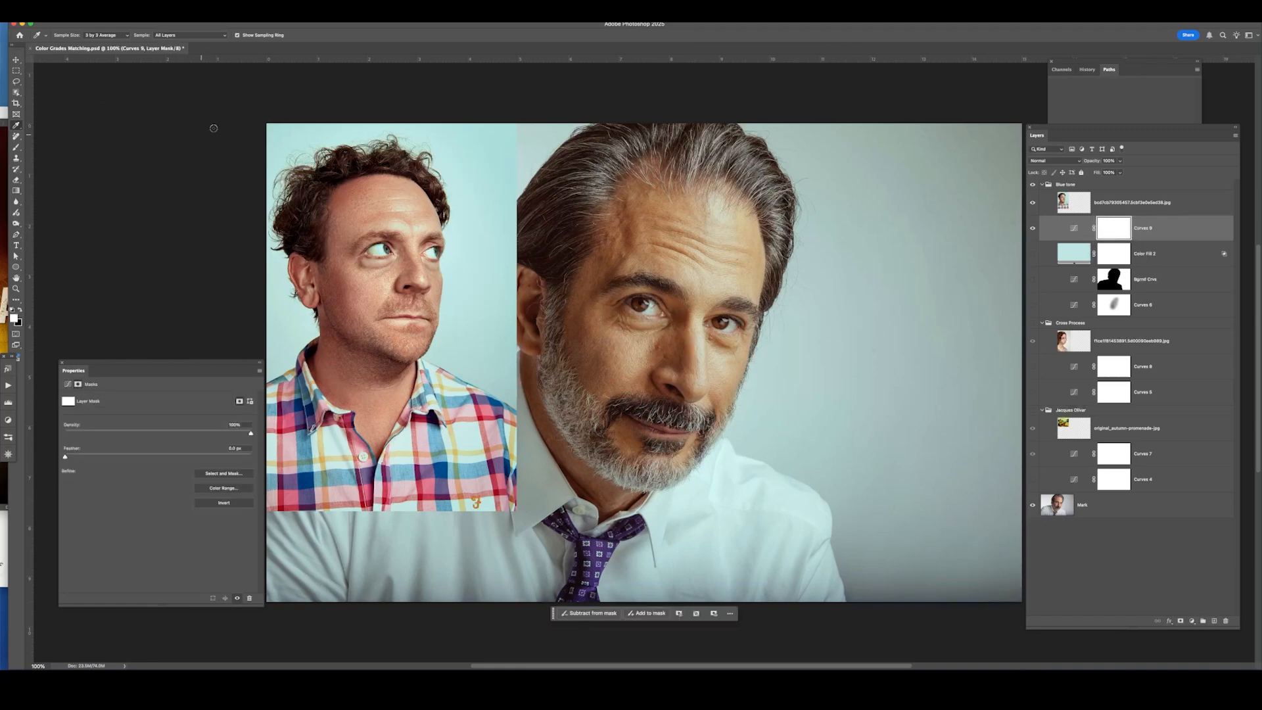
key(b)
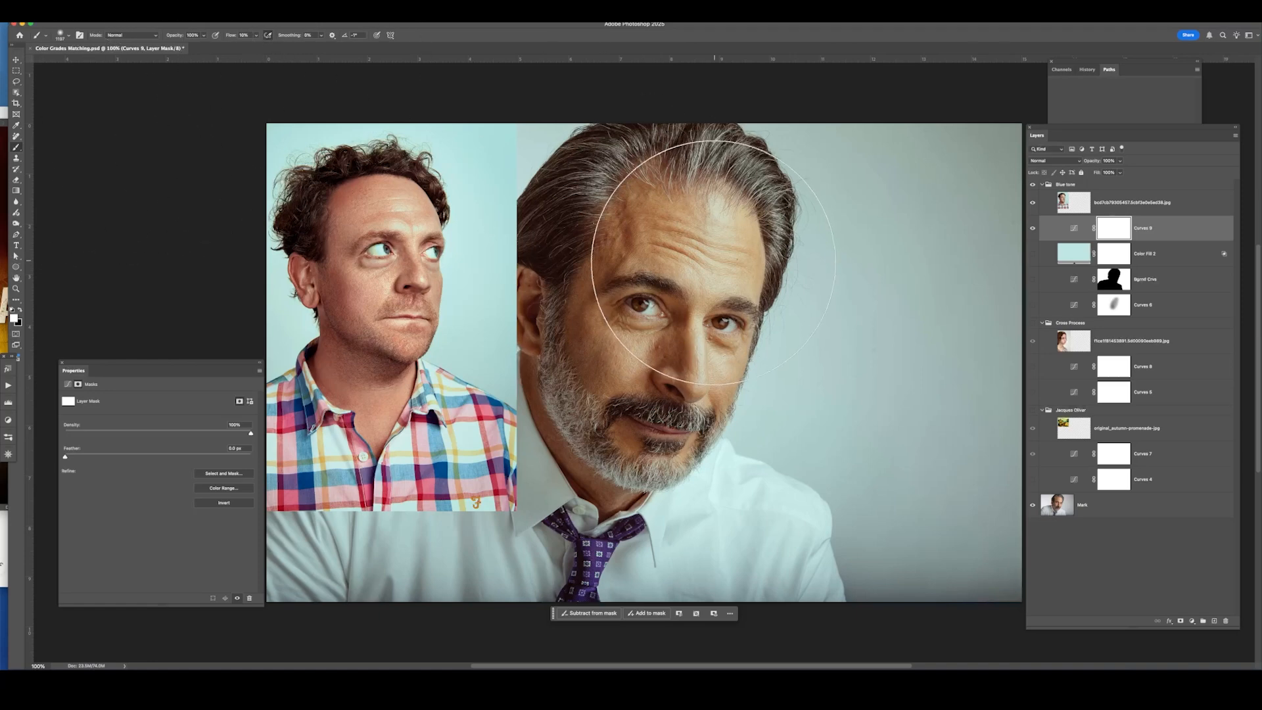
ctrl+alt+drag(689, 267, 651, 267)
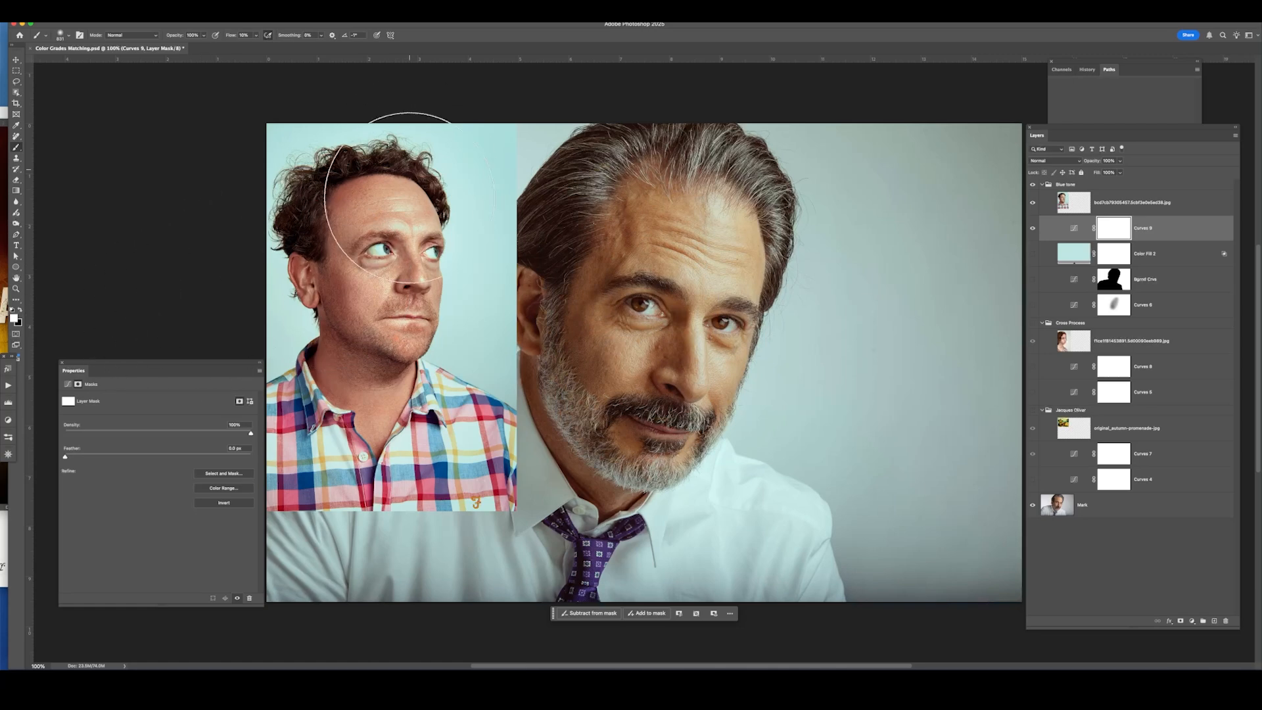
key(x)
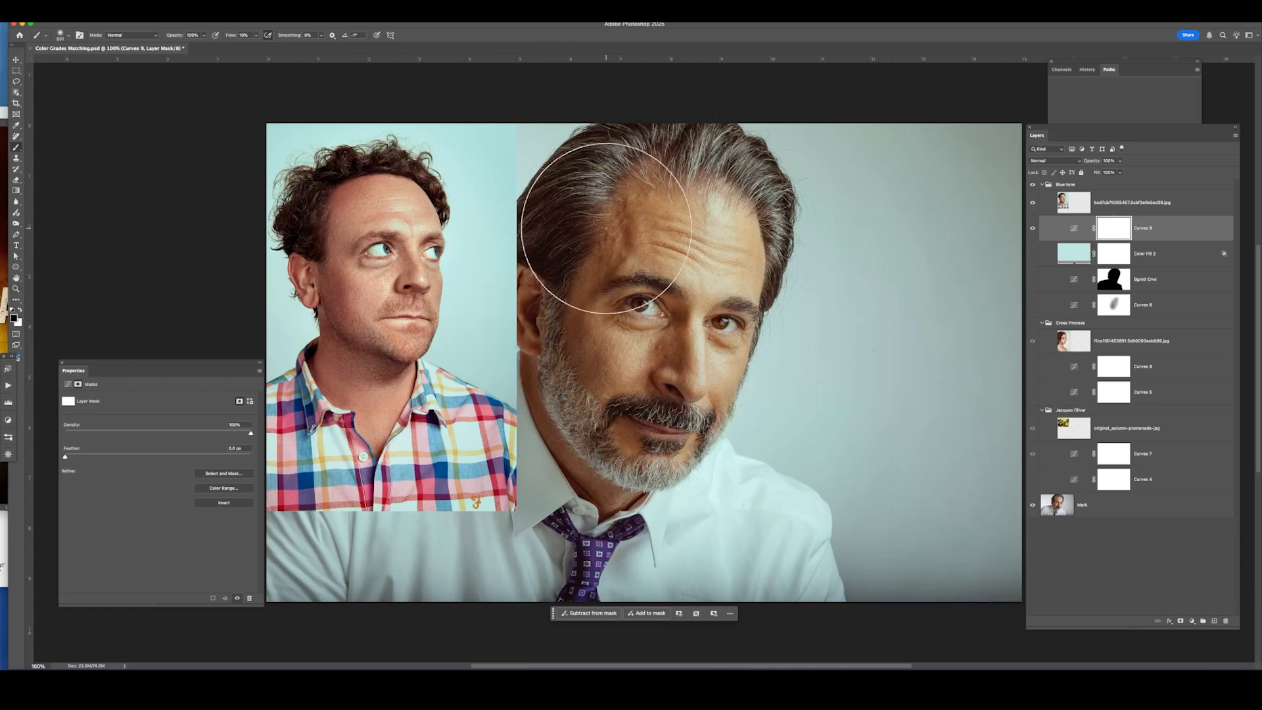
mouse_move(641, 308)
mouse_down()
mouse_move(653, 253)
mouse_move(620, 391)
mouse_move(728, 275)
mouse_move(654, 327)
mouse_move(639, 387)
mouse_up()
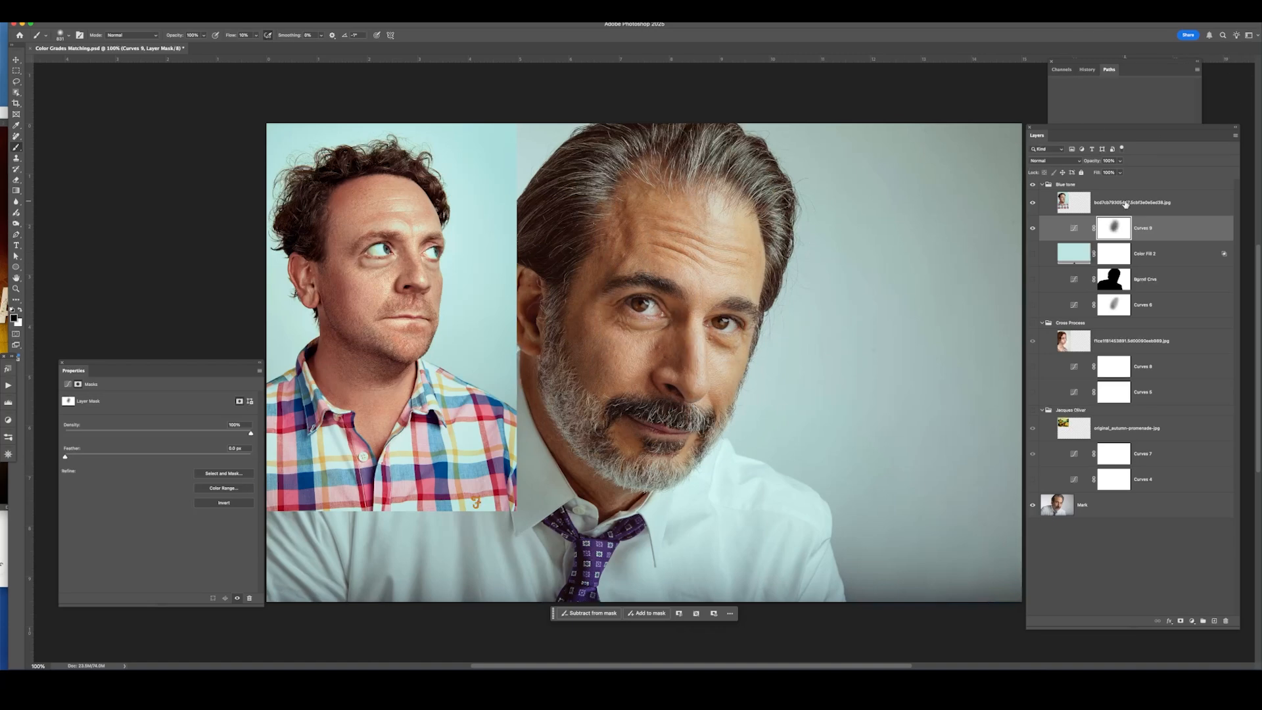
Toggle the Curves 9 layer's visibility repeatedly to compare the masked grade.
click(1032, 228)
click(1032, 228)
click(1032, 228)
click(1031, 228)
click(1031, 228)
click(1032, 228)
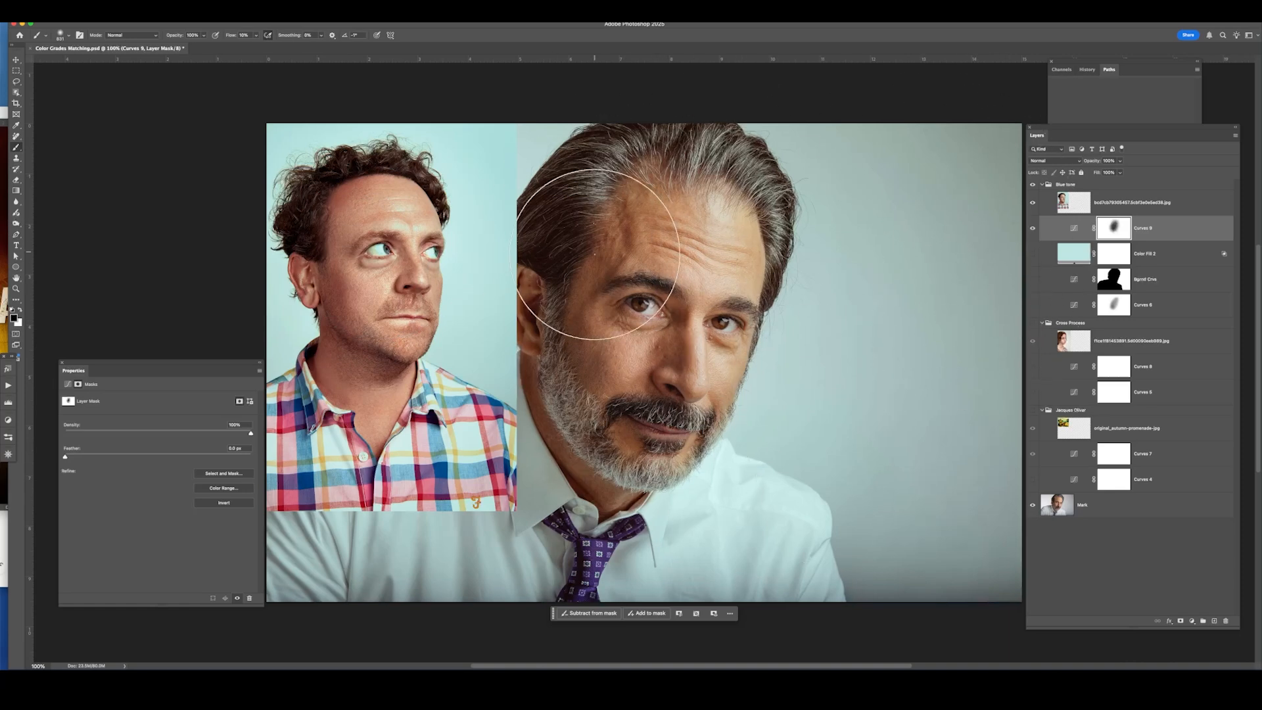
Select the backdrop around the portrait subject by inverting the subject selection on the Mark layer.
click(1067, 511)
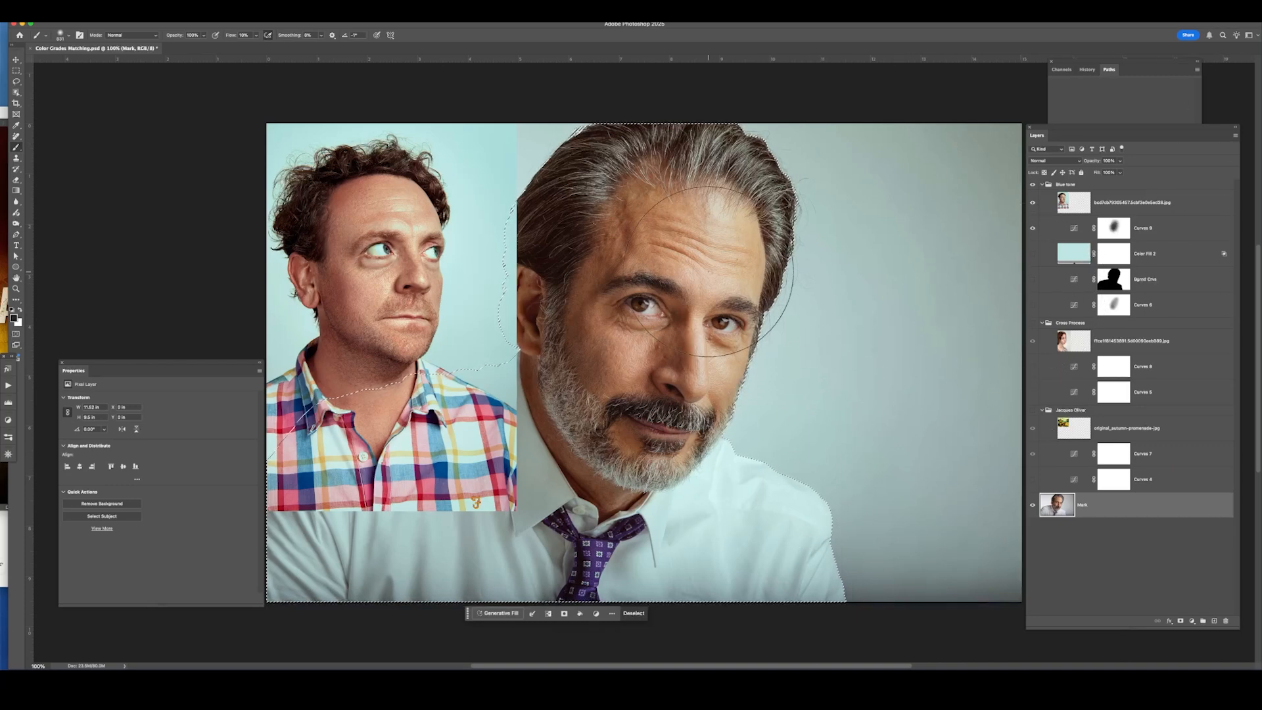
click(185, 13)
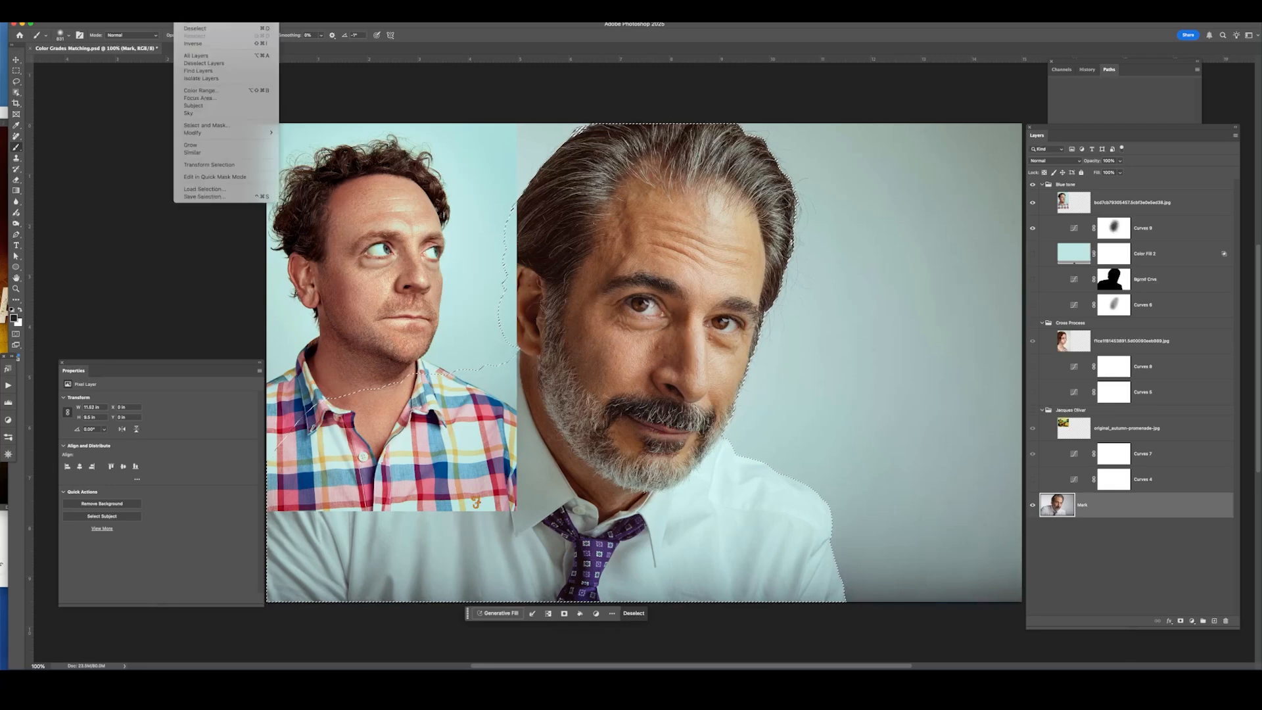
click(197, 43)
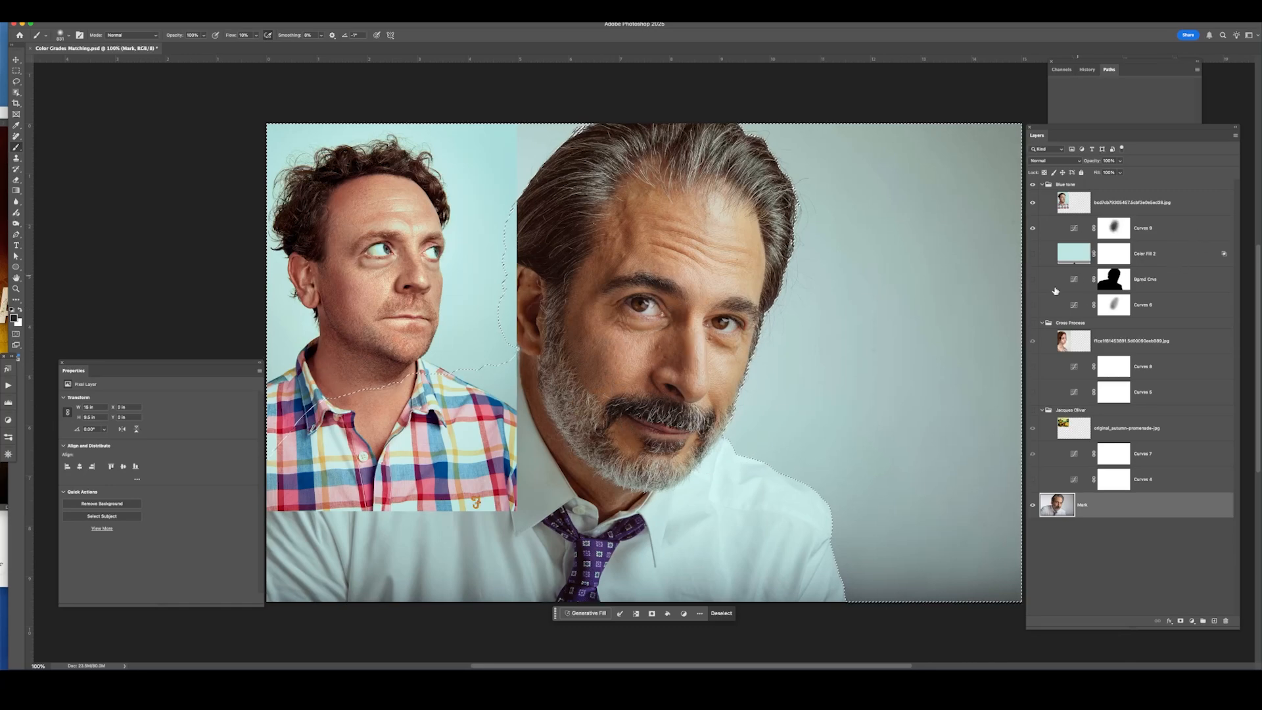
Add a Curves adjustment layer named Background above Curves 9, masked to the selected backdrop.
click(1172, 234)
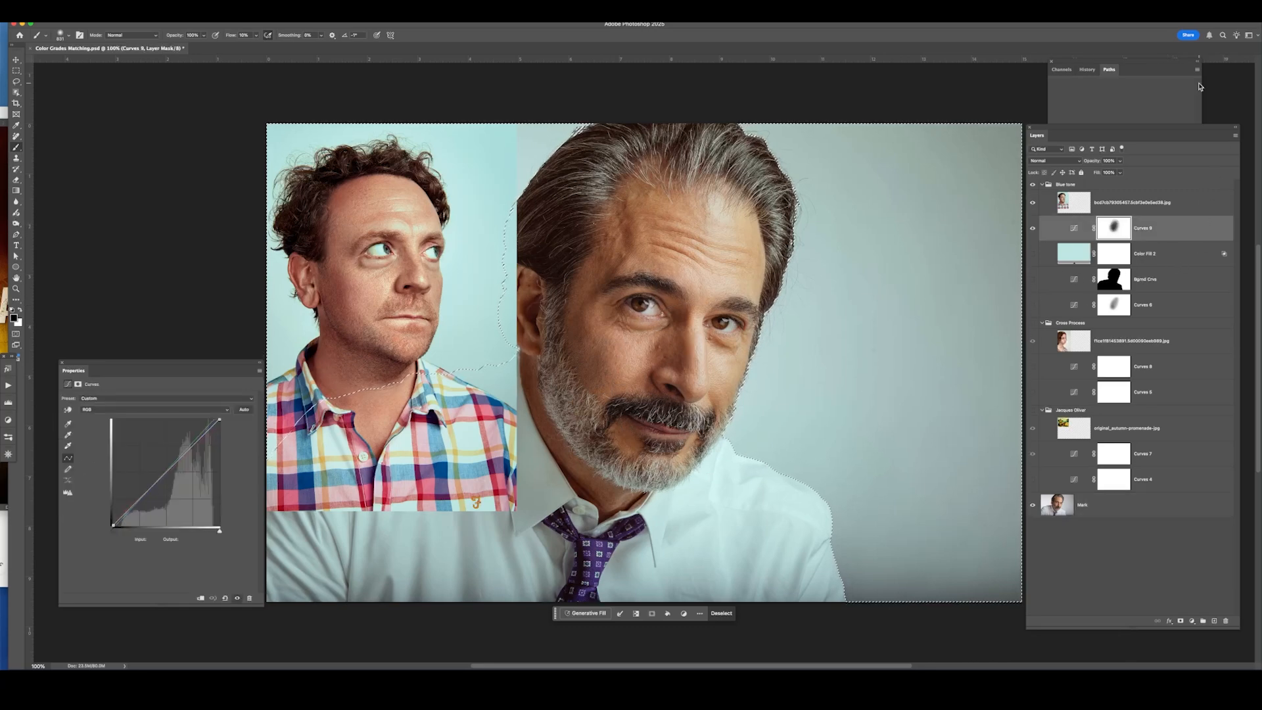
click(1191, 623)
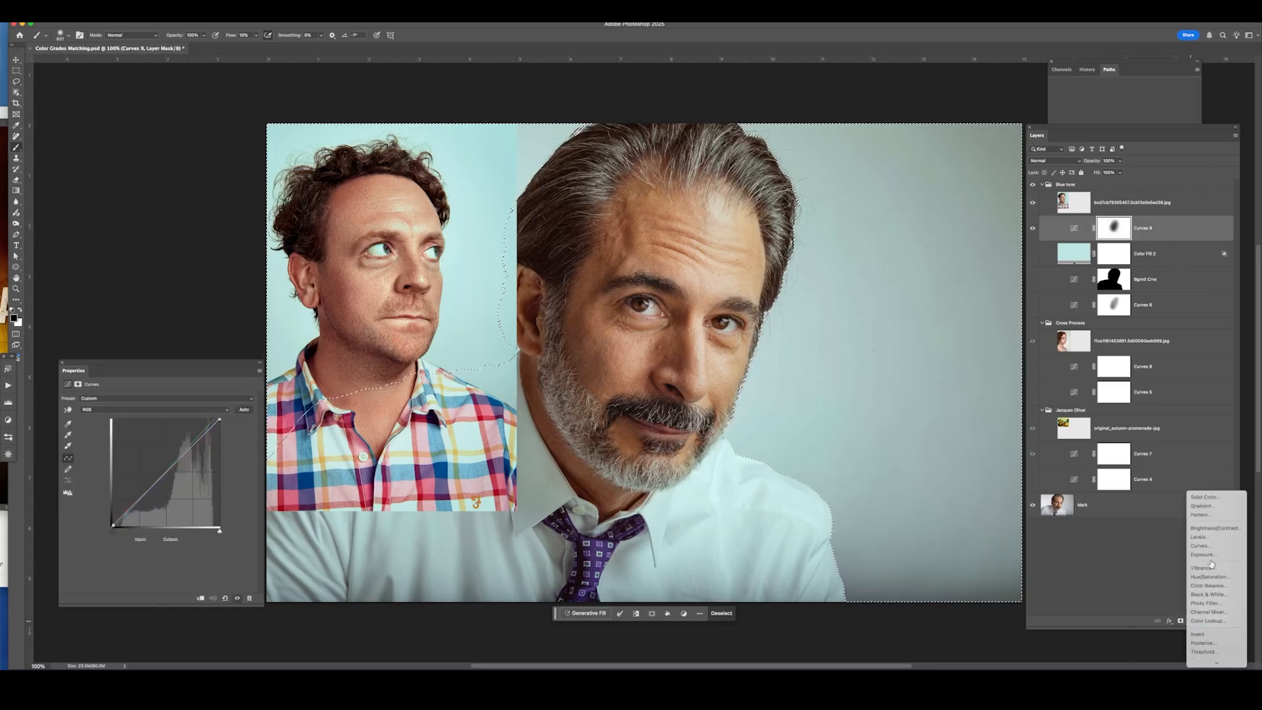
alt+click(1224, 550)
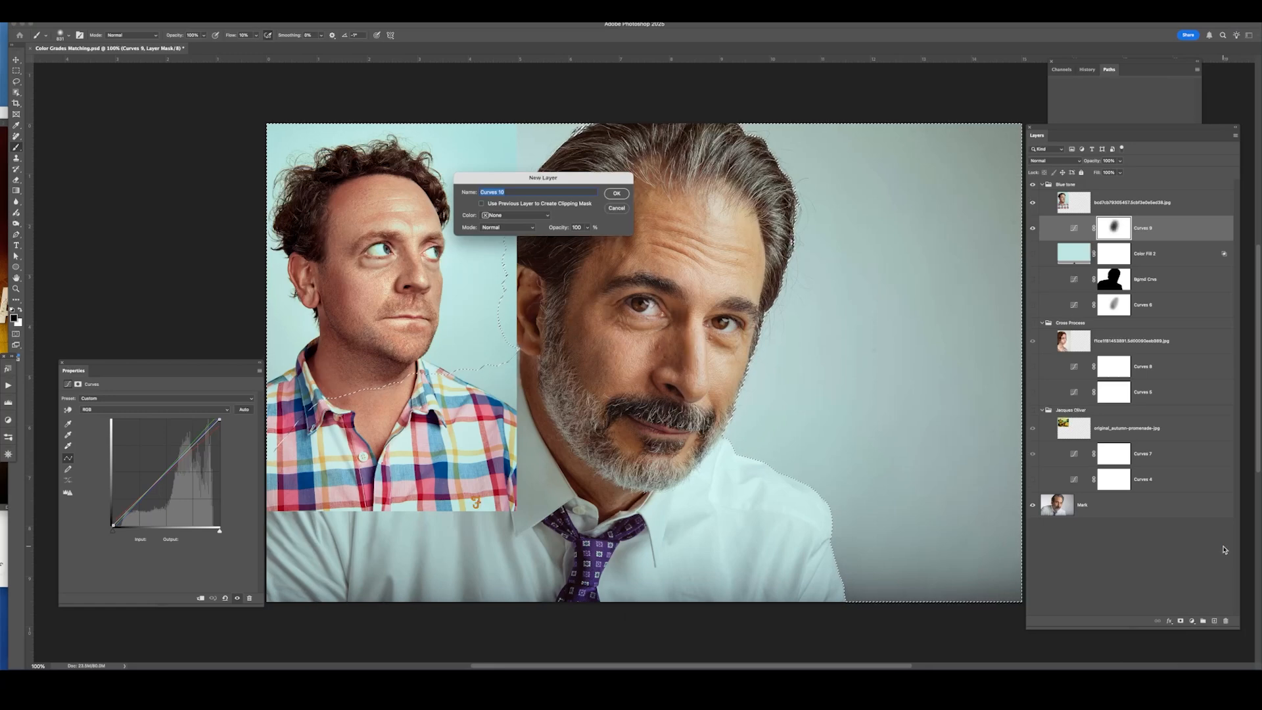
text(N)
text(ac)
text(kground)
key(Return)
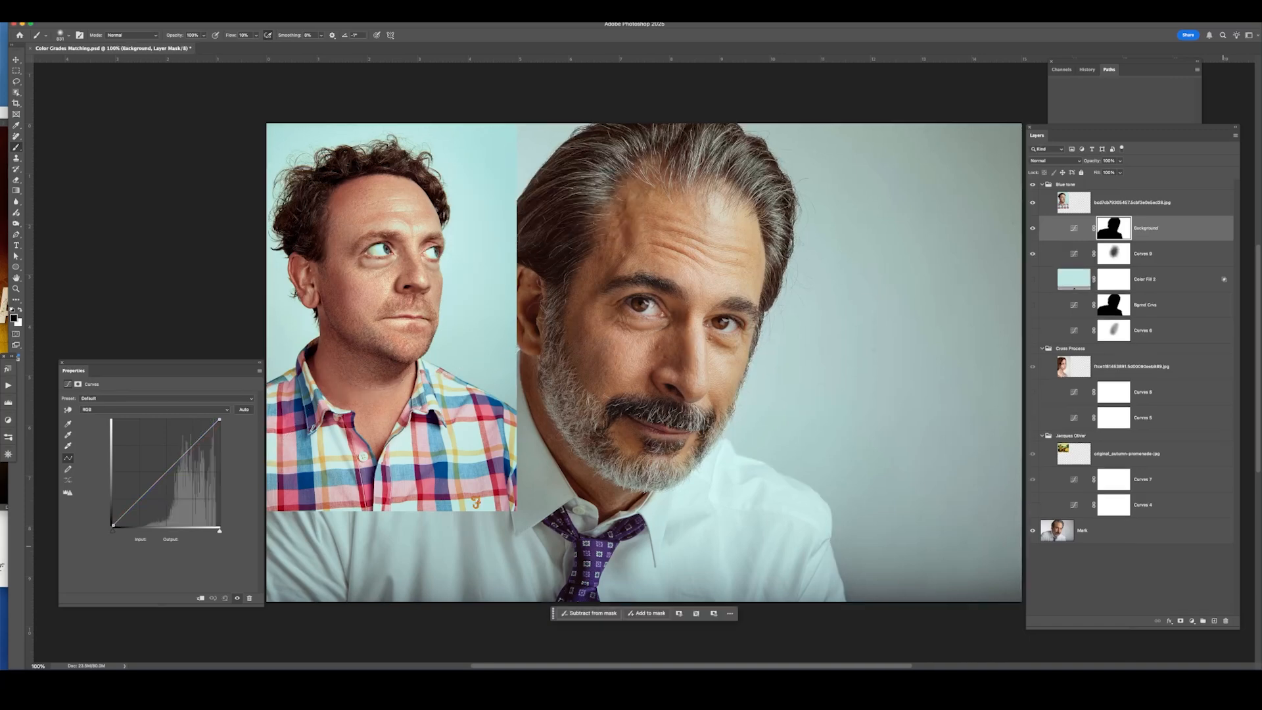
Lower the Red channel's highlight point in the Background curve to cool the backdrop.
click(127, 410)
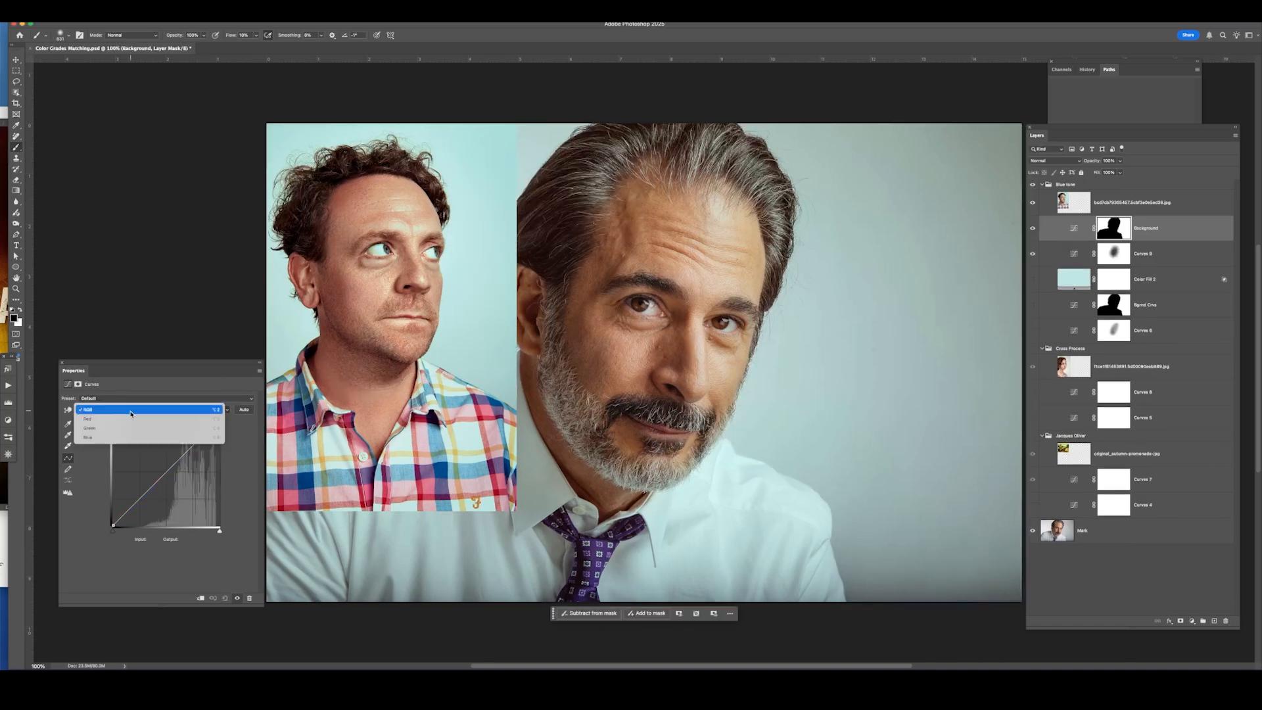
click(131, 419)
drag(222, 420, 230, 428)
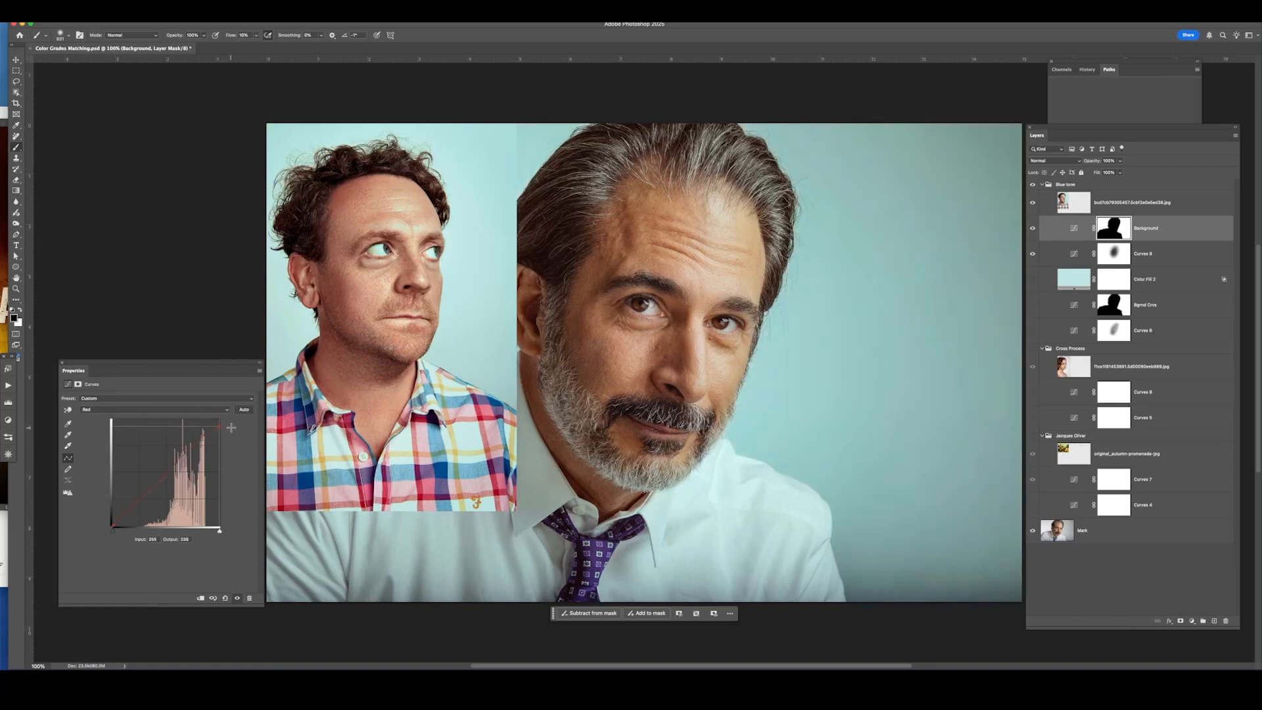
Move the RGB curve's white point inward to brighten the backdrop.
click(151, 409)
click(158, 404)
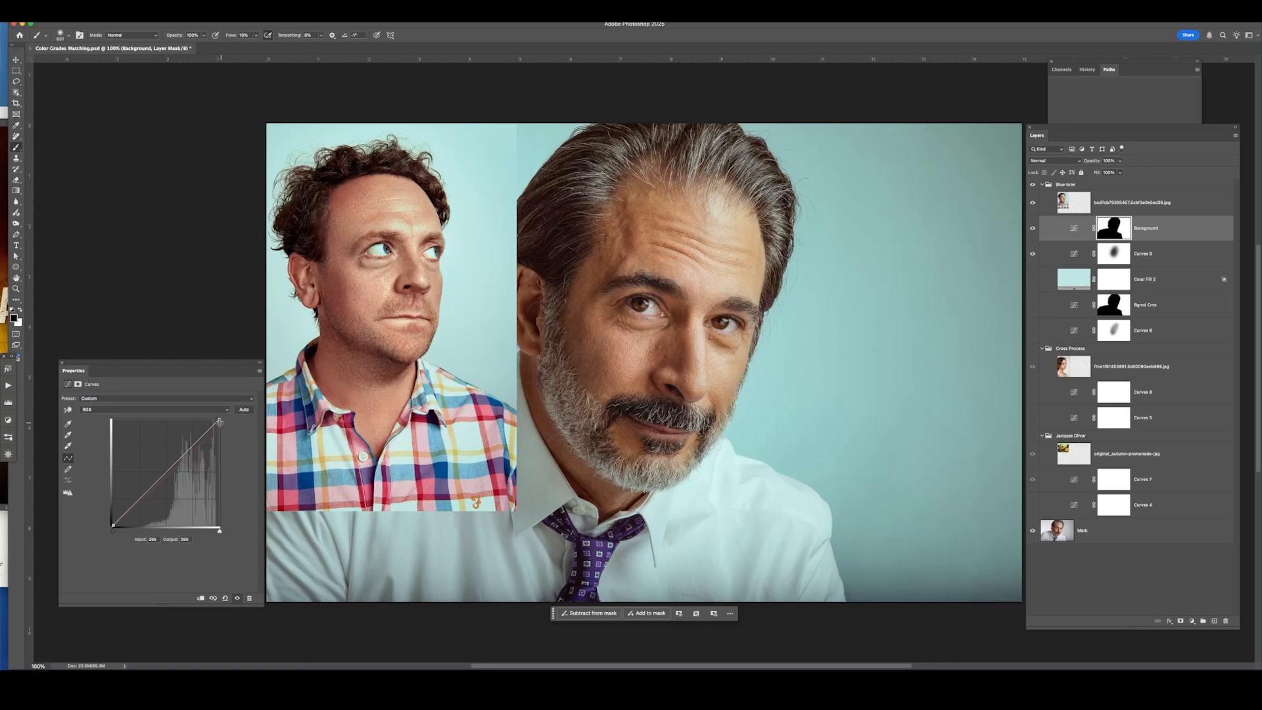
drag(219, 419, 210, 418)
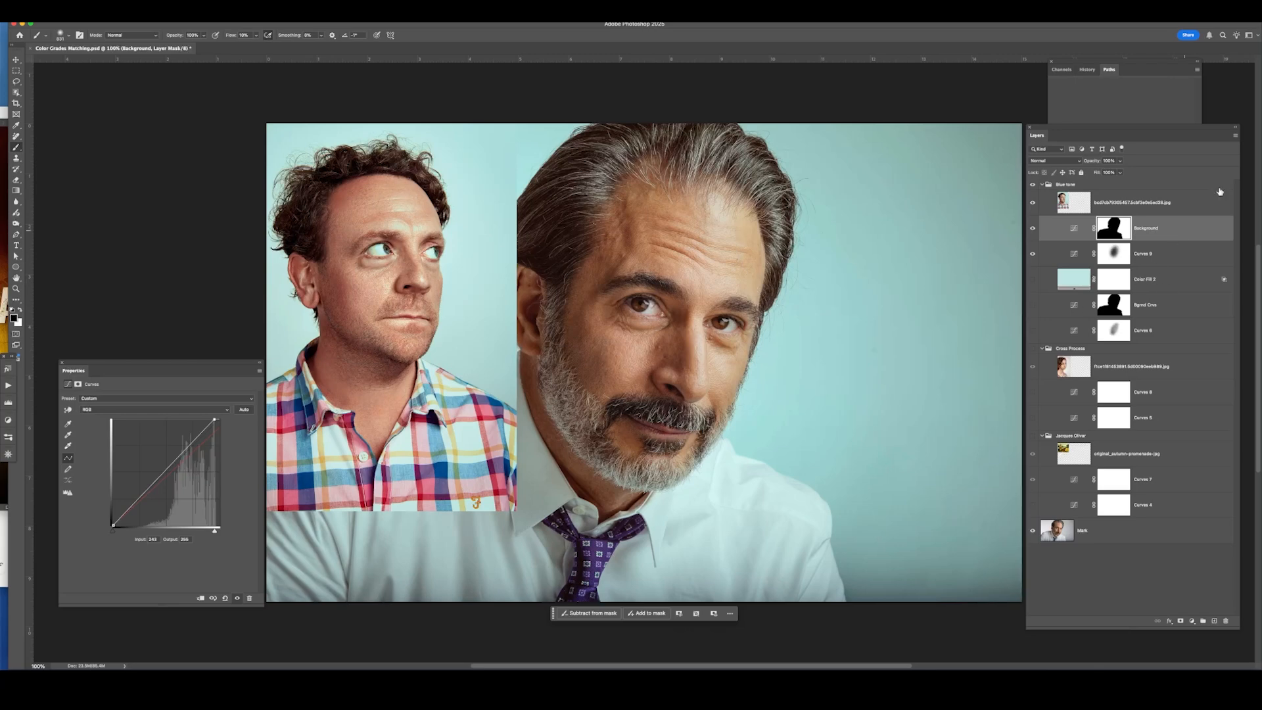
Add a Solid Color fill layer in Color blend mode above the Background curves layer.
click(1073, 228)
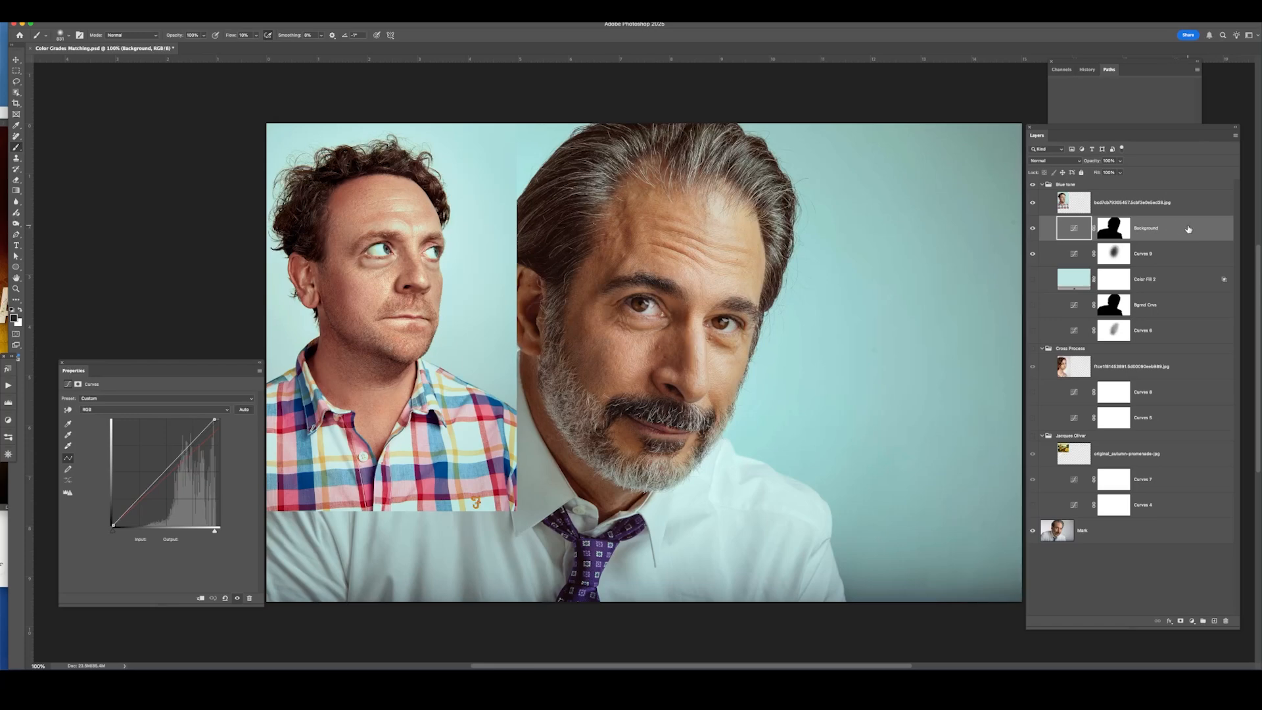
click(142, 16)
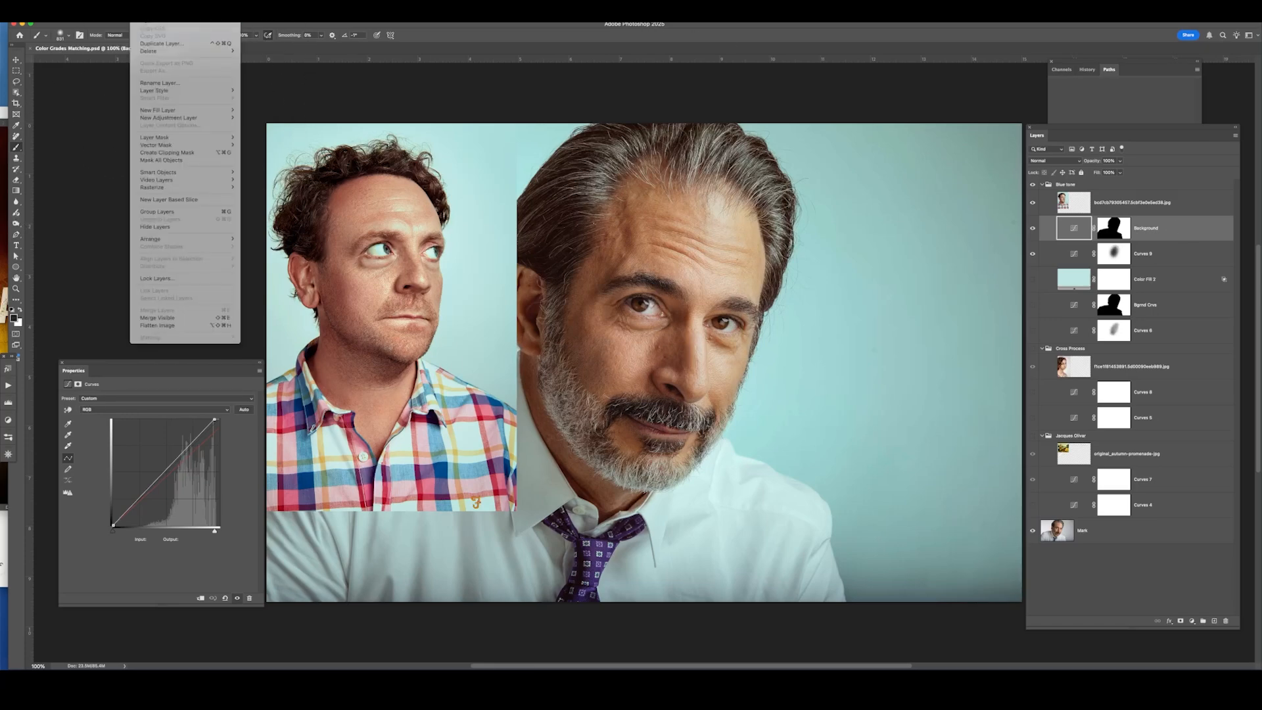
mouse_move(158, 110)
click(263, 109)
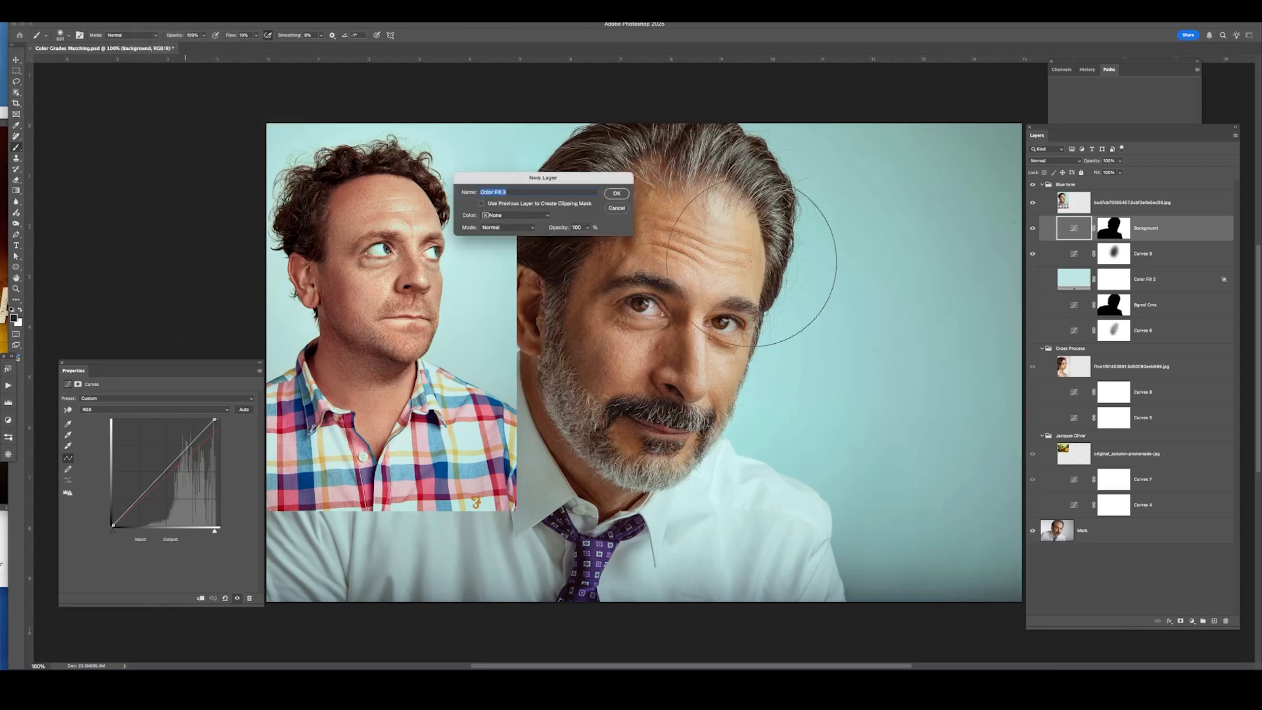
click(510, 227)
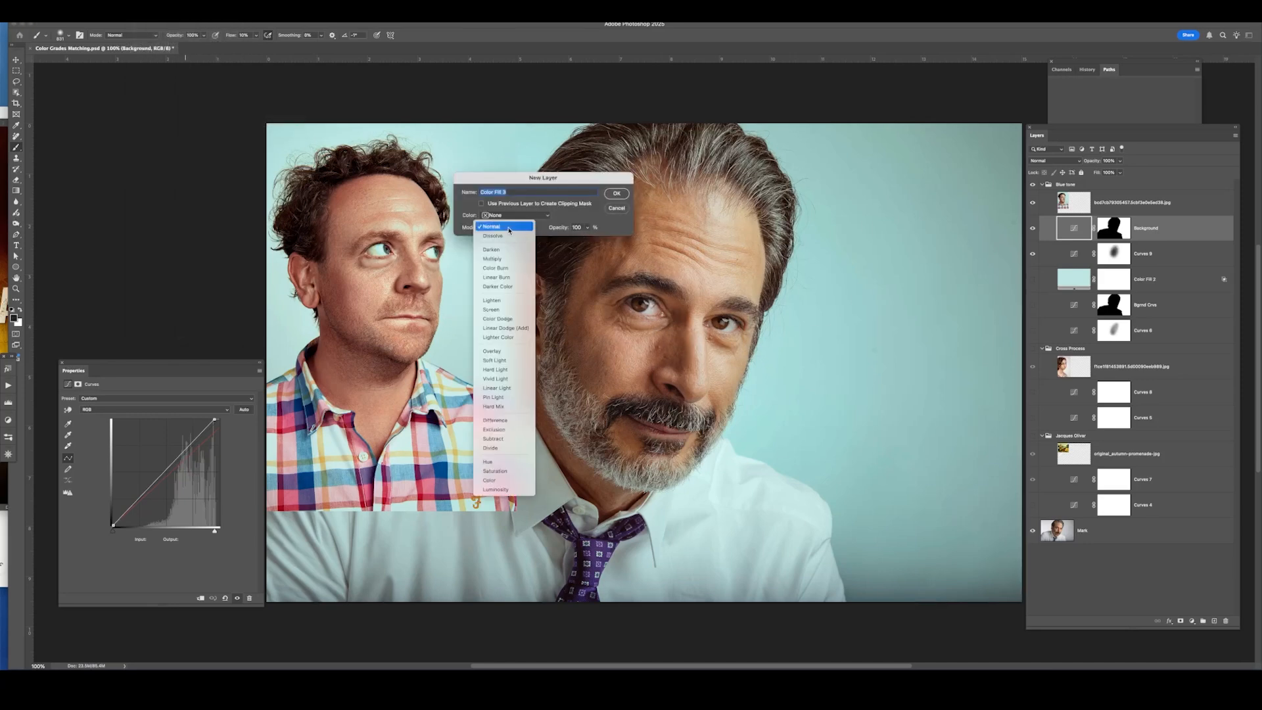
click(491, 480)
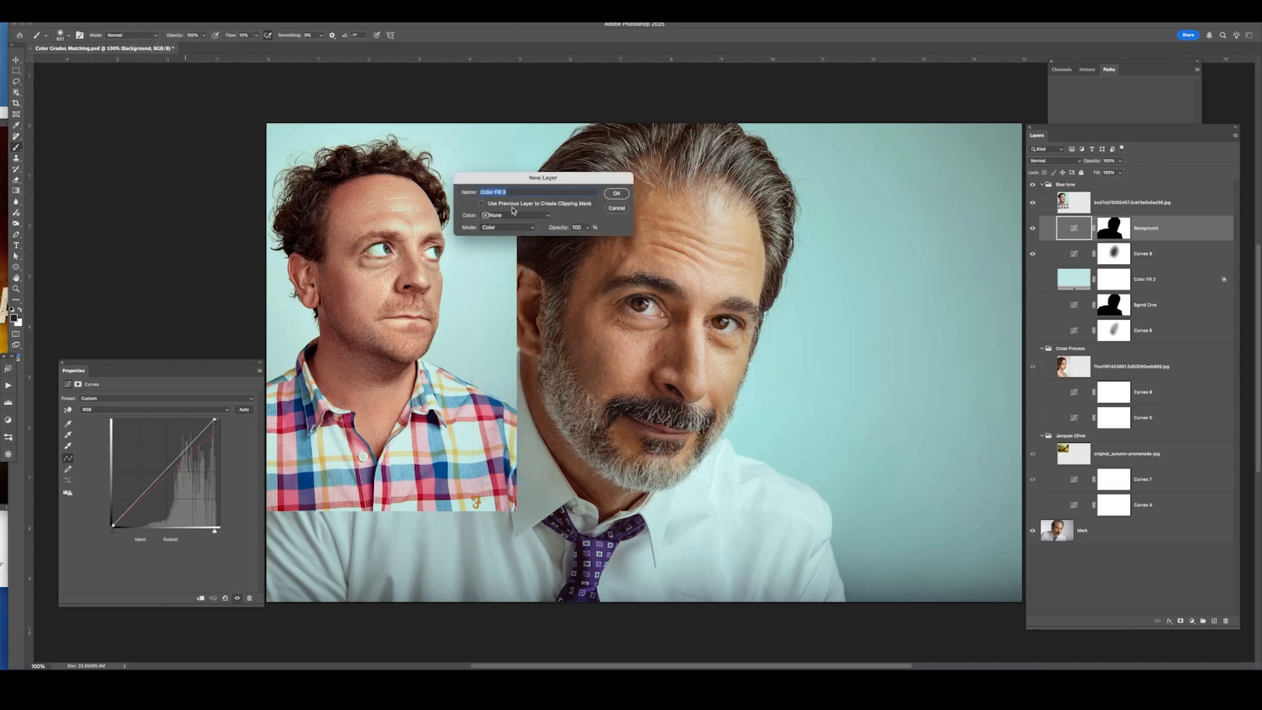
click(617, 193)
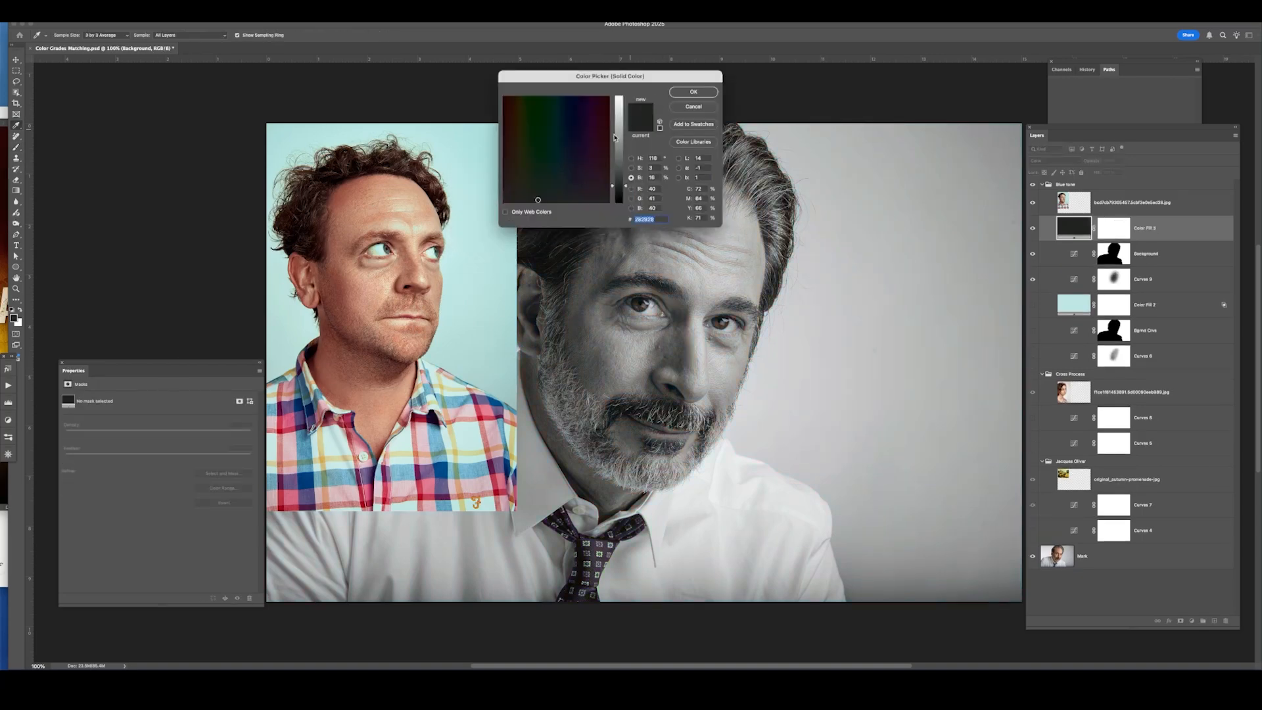
Sample the reference photo's blue backdrop as the fill layer's color.
click(472, 201)
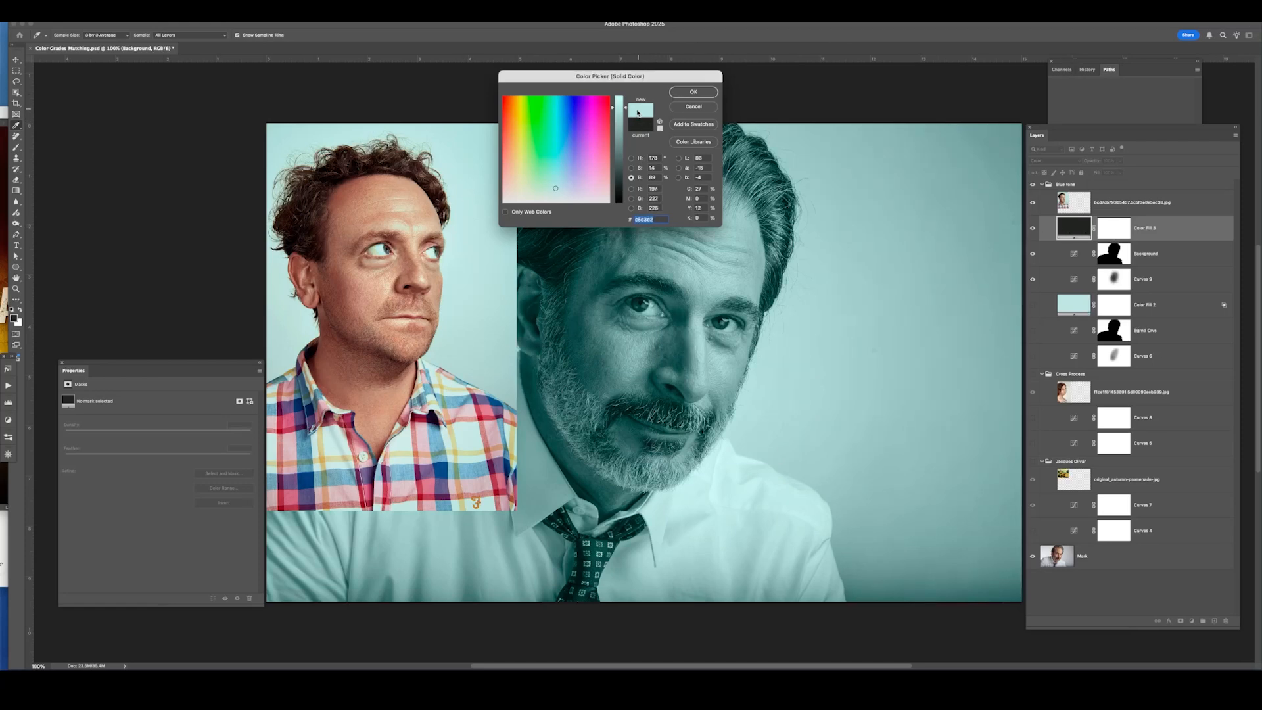
click(692, 95)
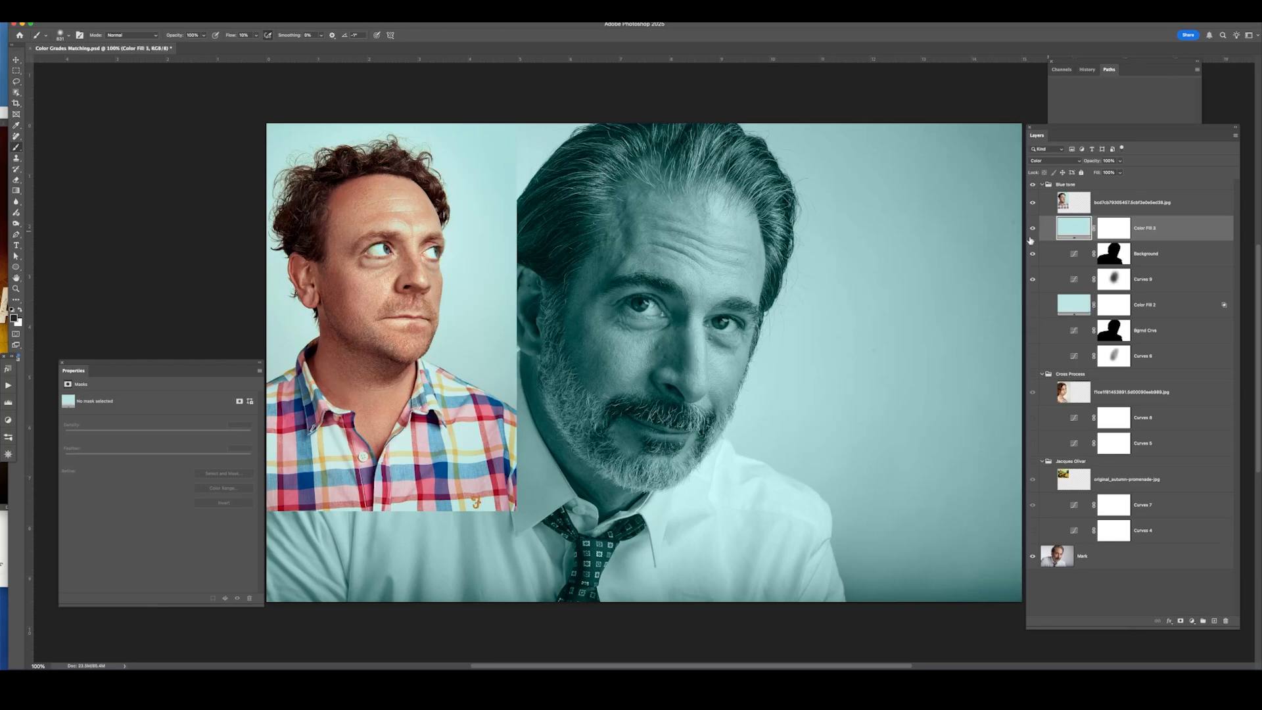
In the fill layer's blending options, limit Blend If to underlying tones above 160, splitting the slider, and lower its opacity.
double_click(1193, 236)
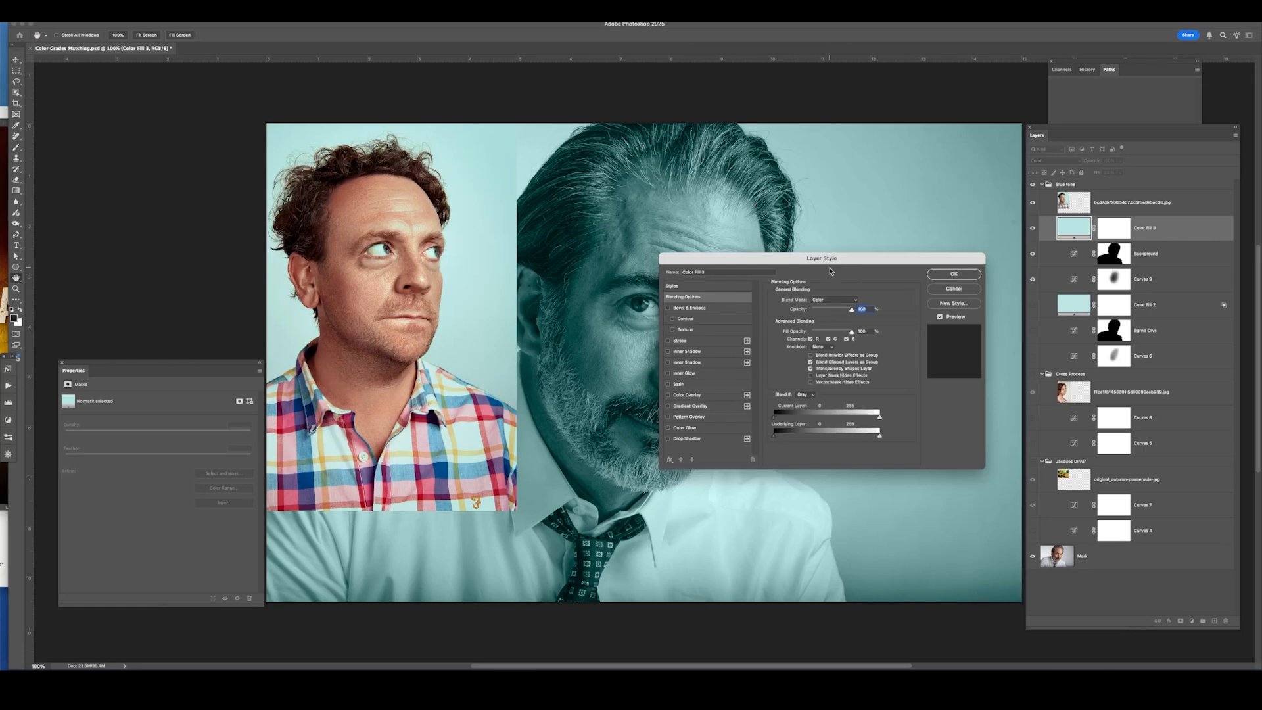
click(953, 288)
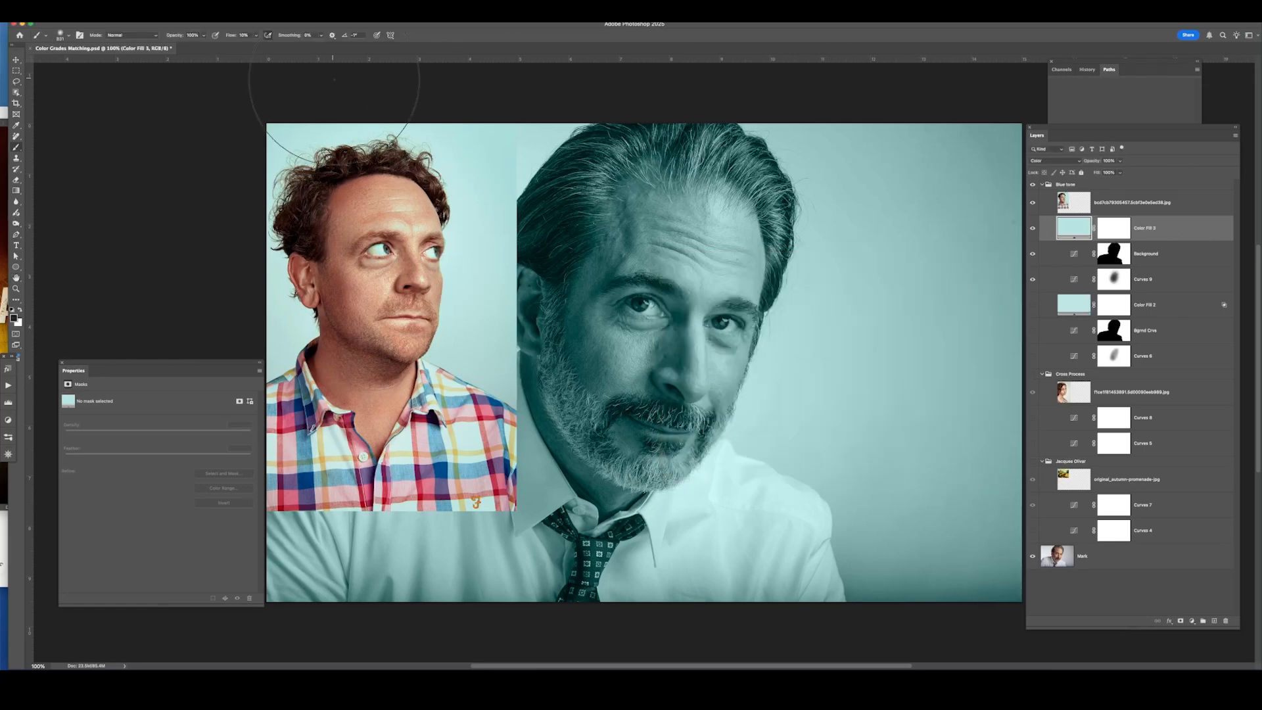
click(139, 16)
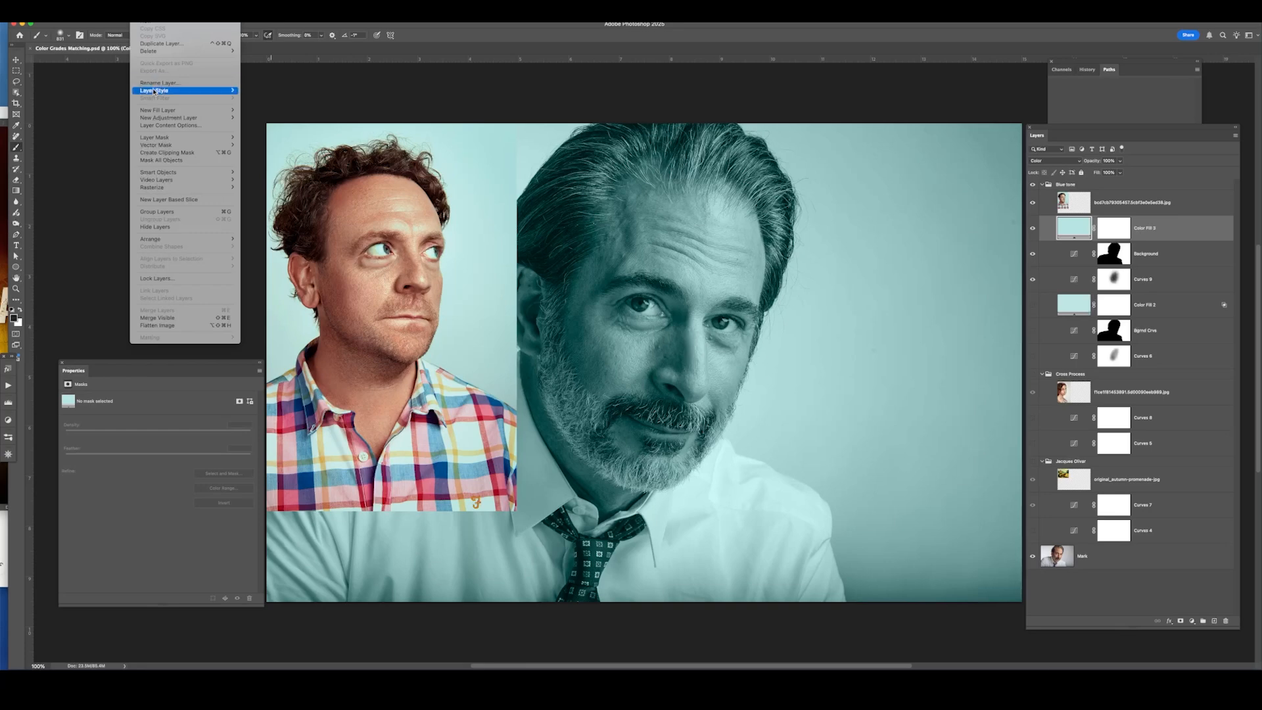
mouse_move(165, 91)
click(305, 90)
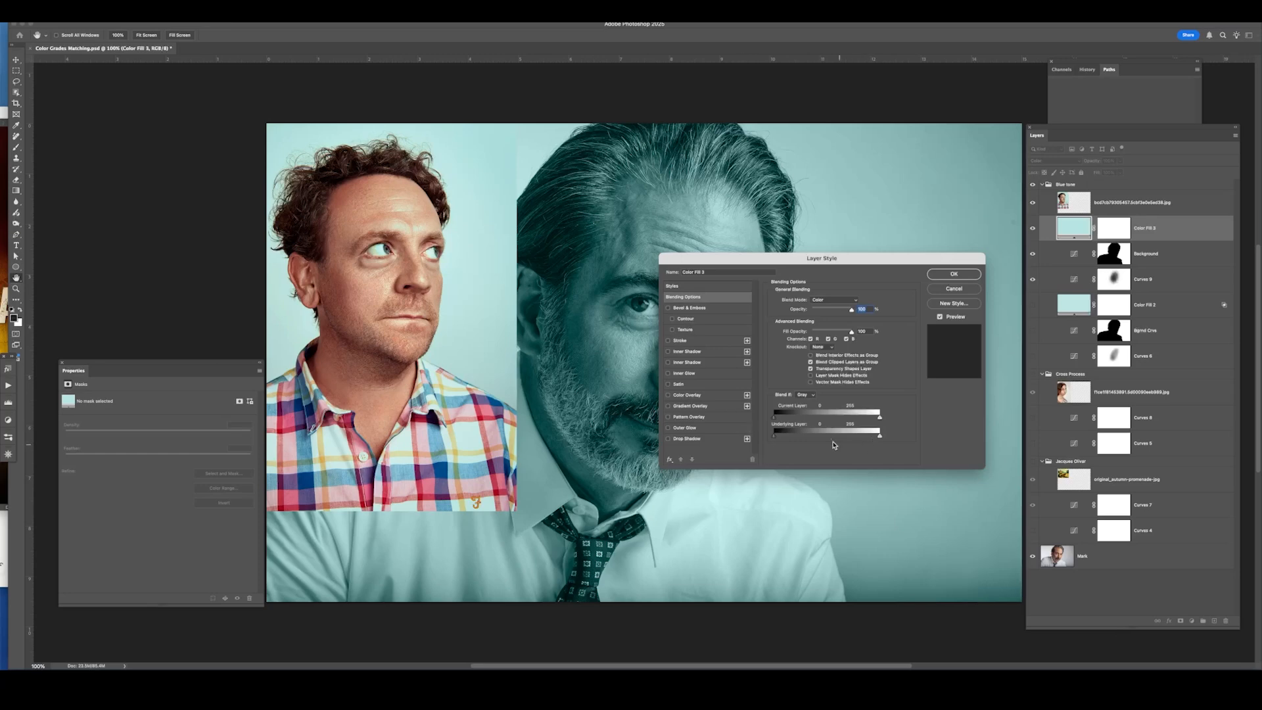
drag(775, 440, 806, 442)
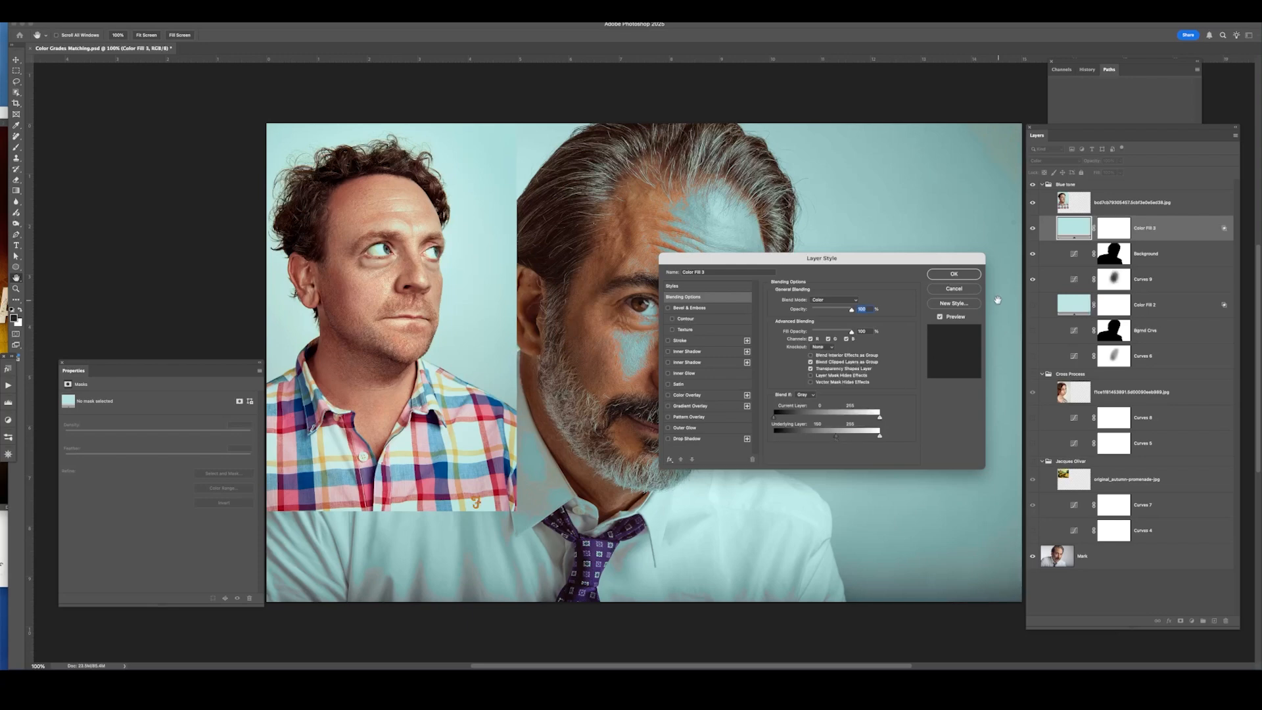
drag(731, 263, 887, 251)
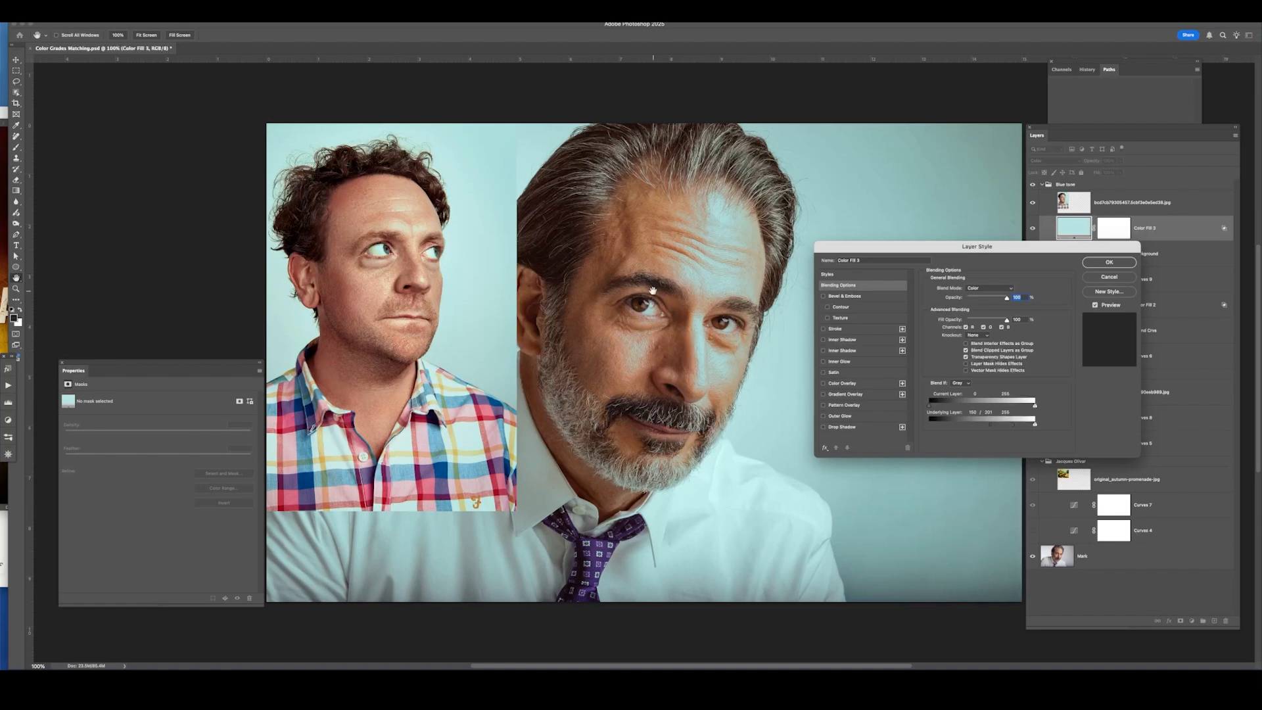
drag(1005, 301, 997, 304)
click(1109, 262)
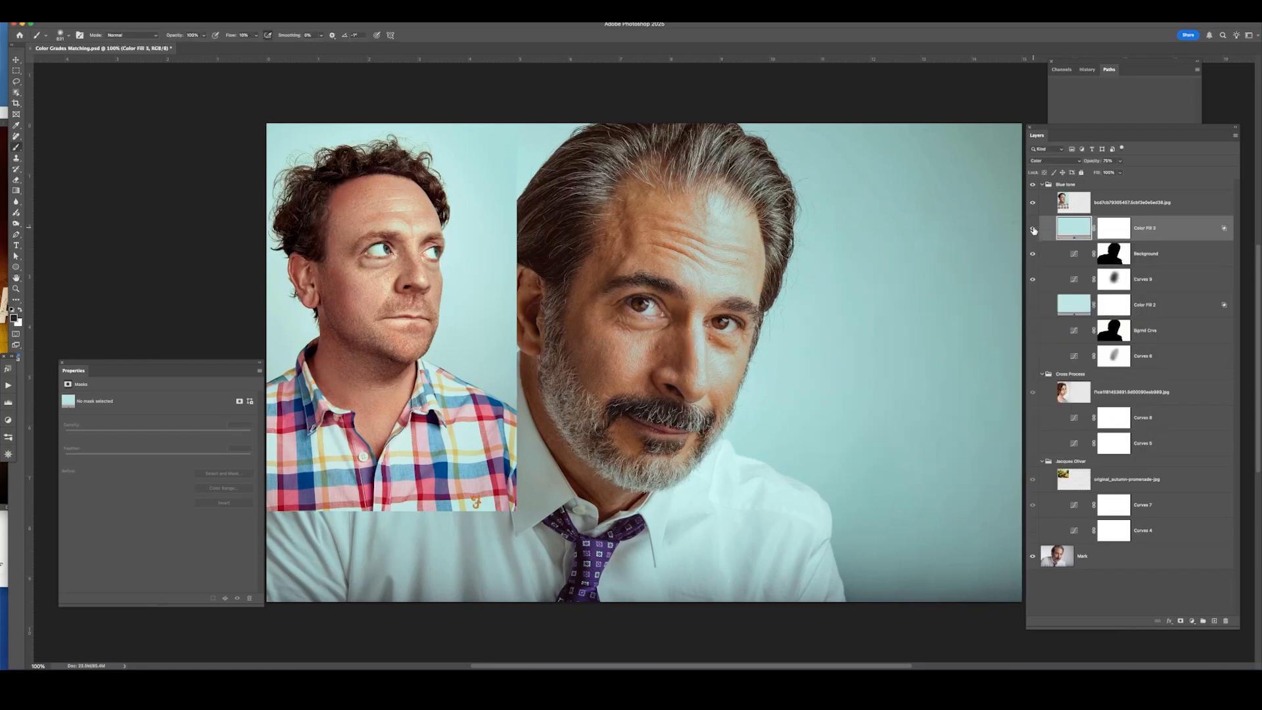